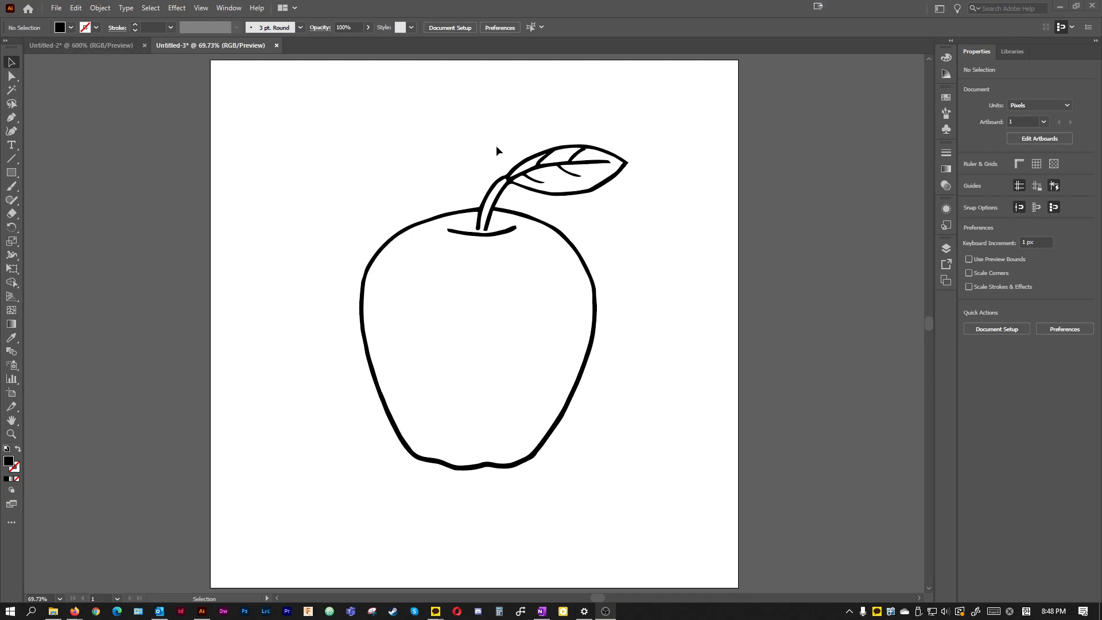
Move the whole apple drawing, including its stem and leaf, to the upper-left part of the artboard.
{"action": "left_click_drag", "start_coordinate": [676, 512], "coordinate": [274, 102]}
{"action": "left_click_drag", "start_coordinate": [508, 210], "coordinate": [359, 128]}
{"action": "left_click", "coordinate": [617, 300]}
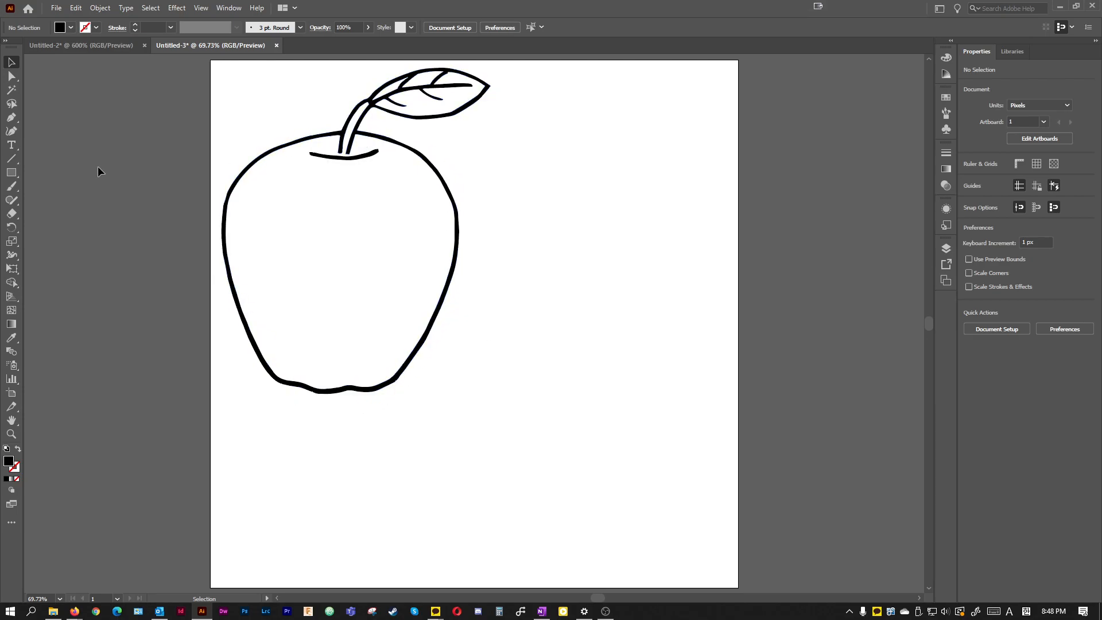
Draw an ellipse about 384 by 497 px to the right of the apple and place it level with the apple's body.
{"action": "left_click", "coordinate": [11, 173]}
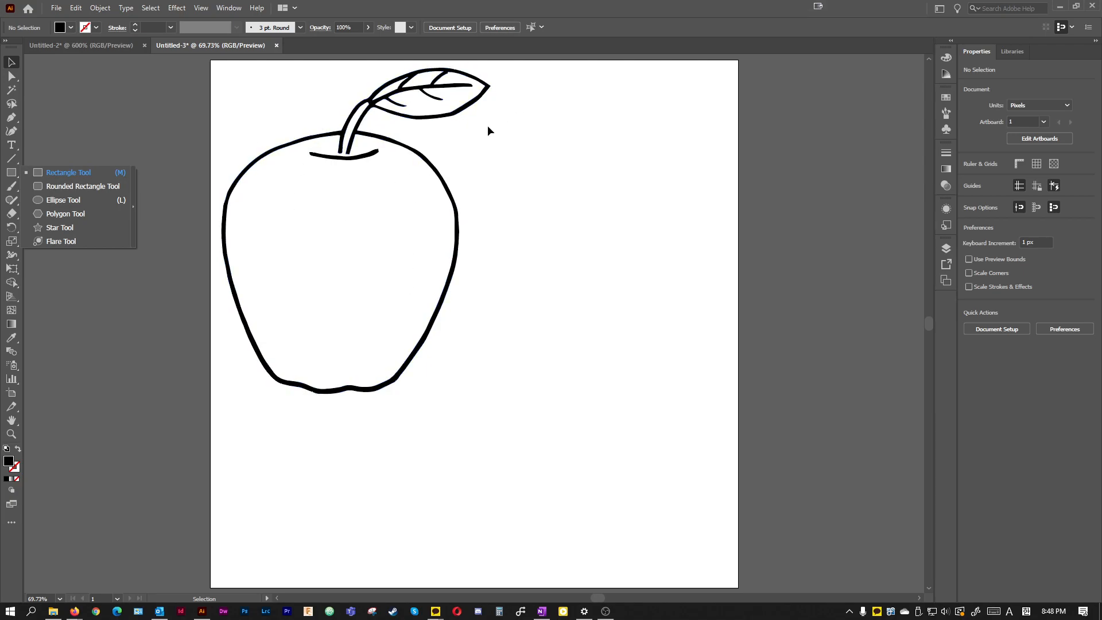
{"action": "left_click", "coordinate": [181, 116]}
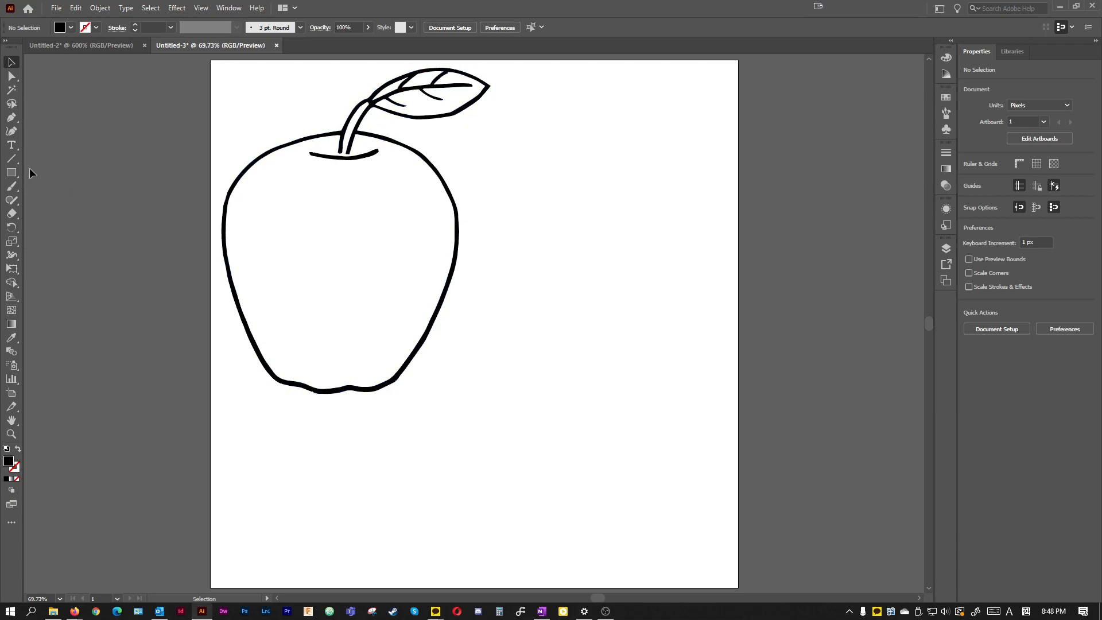
{"action": "left_click", "coordinate": [14, 177]}
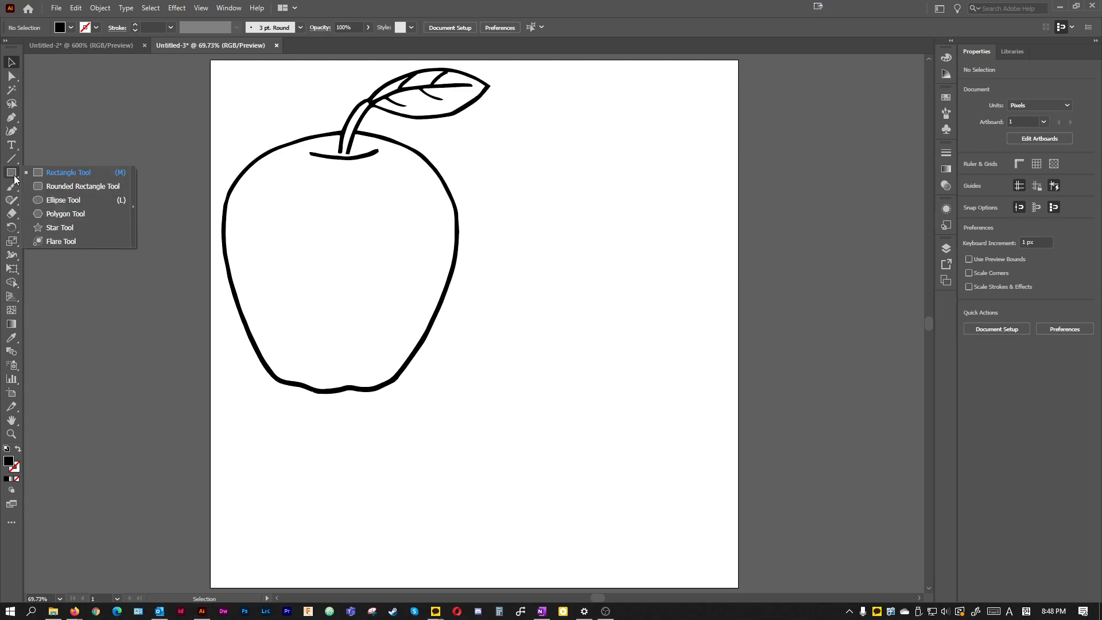
{"action": "left_click", "coordinate": [67, 201]}
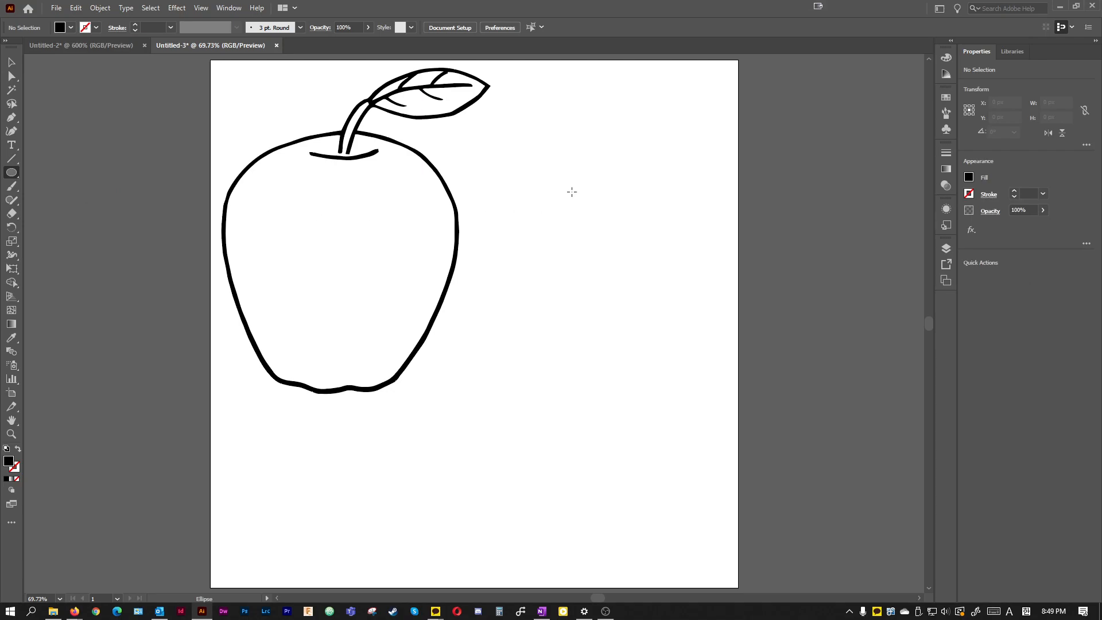
{"action": "left_click_drag", "start_coordinate": [527, 143], "coordinate": [732, 406]}
{"action": "left_click", "coordinate": [12, 61]}
{"action": "left_click_drag", "start_coordinate": [676, 253], "coordinate": [634, 236]}
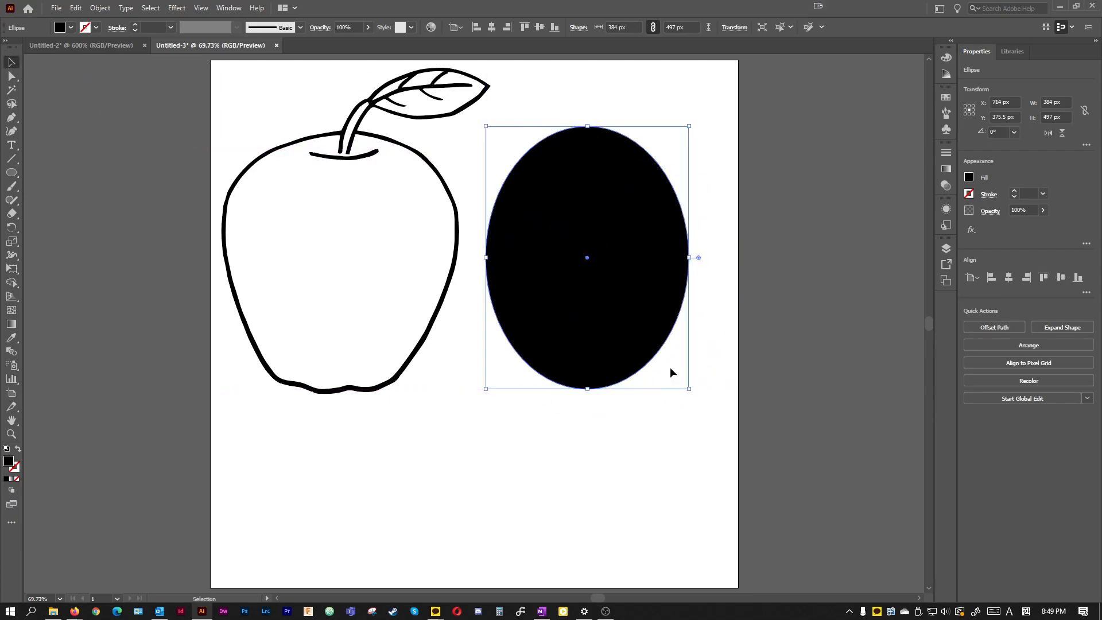
Remove the ellipse's fill and give it a black stroke.
{"action": "left_click", "coordinate": [65, 28]}
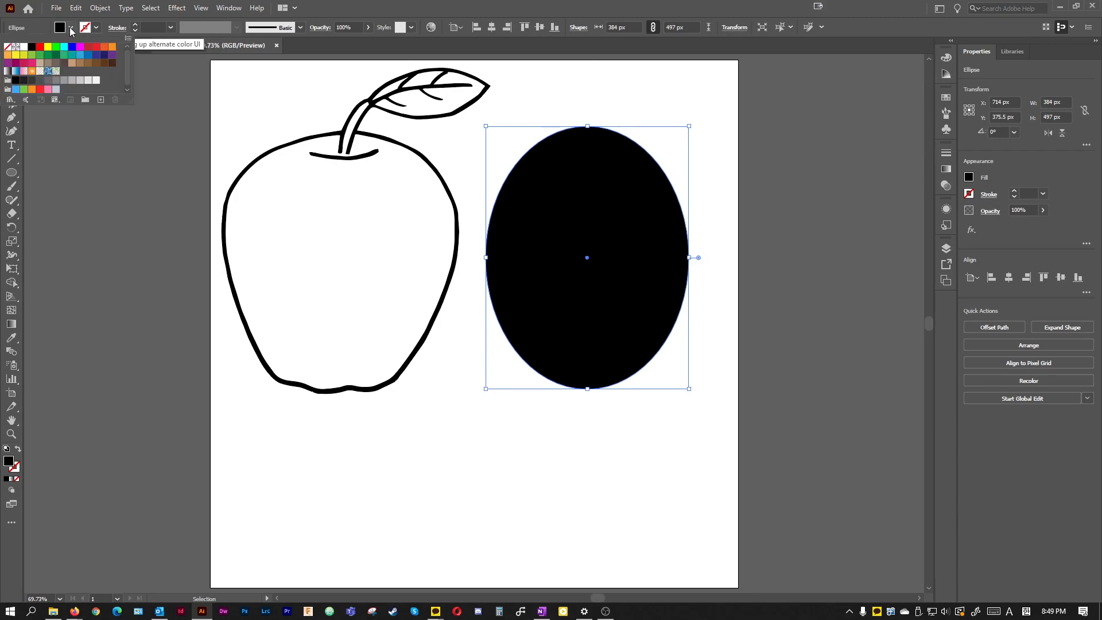
{"action": "left_click", "coordinate": [9, 50]}
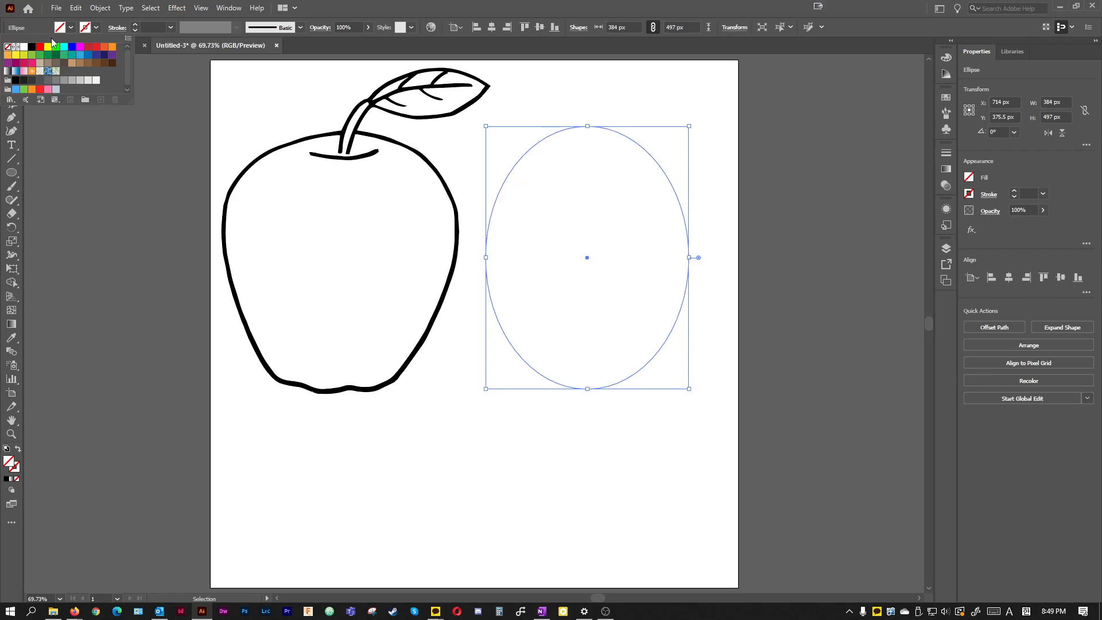
{"action": "left_click", "coordinate": [94, 31]}
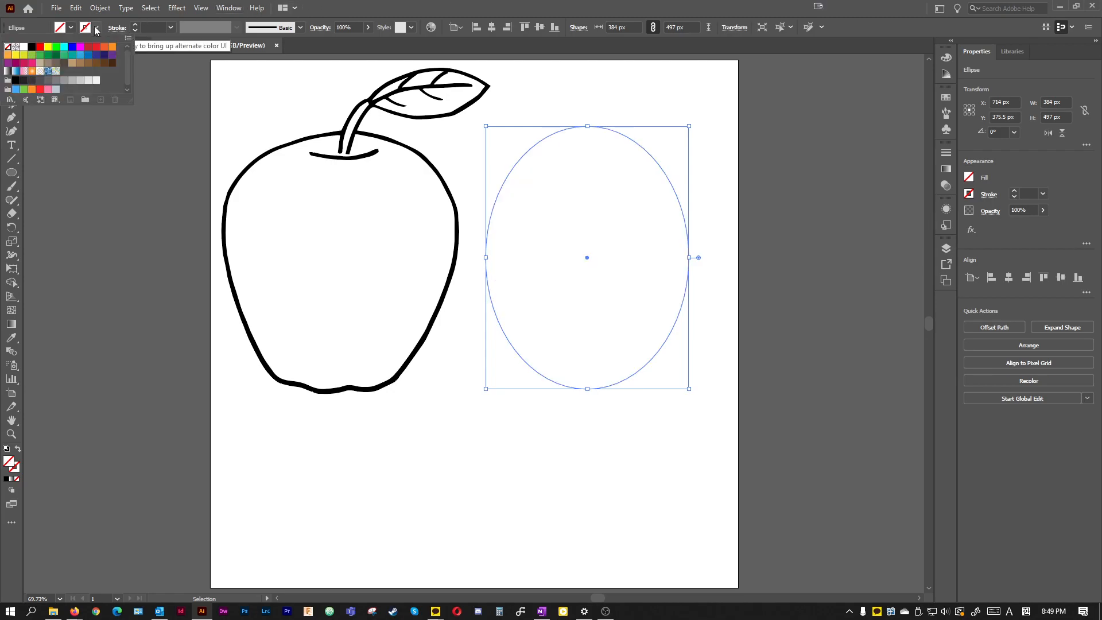
{"action": "left_click", "coordinate": [31, 47]}
{"action": "left_click", "coordinate": [724, 187]}
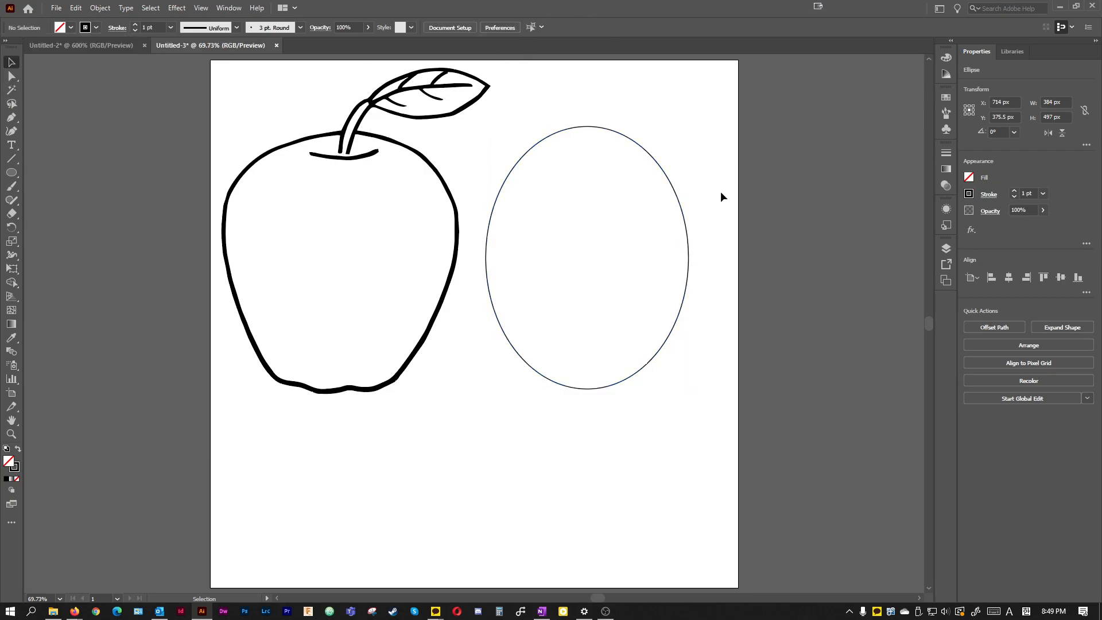
Set the ellipse's stroke weight to 10 pt.
{"action": "left_click", "coordinate": [684, 219]}
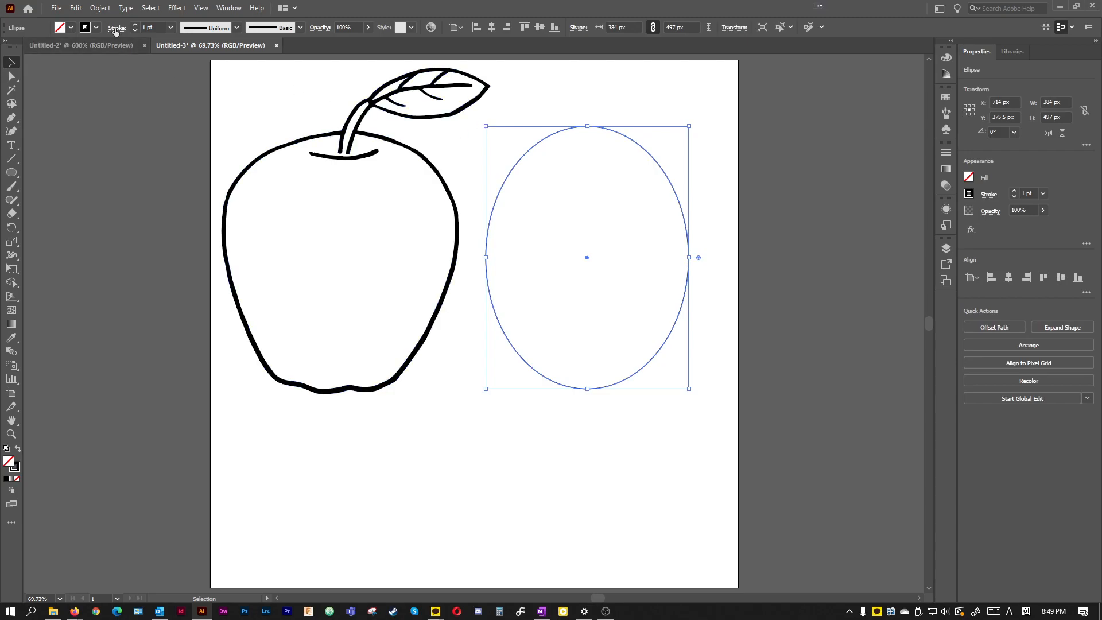
{"action": "left_click", "coordinate": [172, 28]}
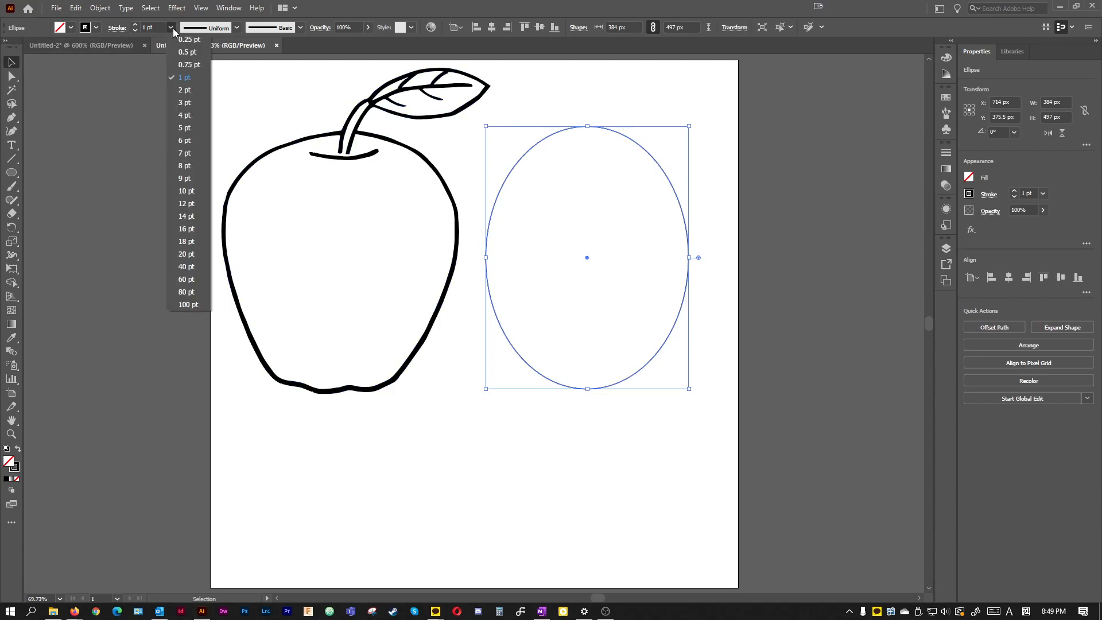
{"action": "left_click", "coordinate": [195, 192]}
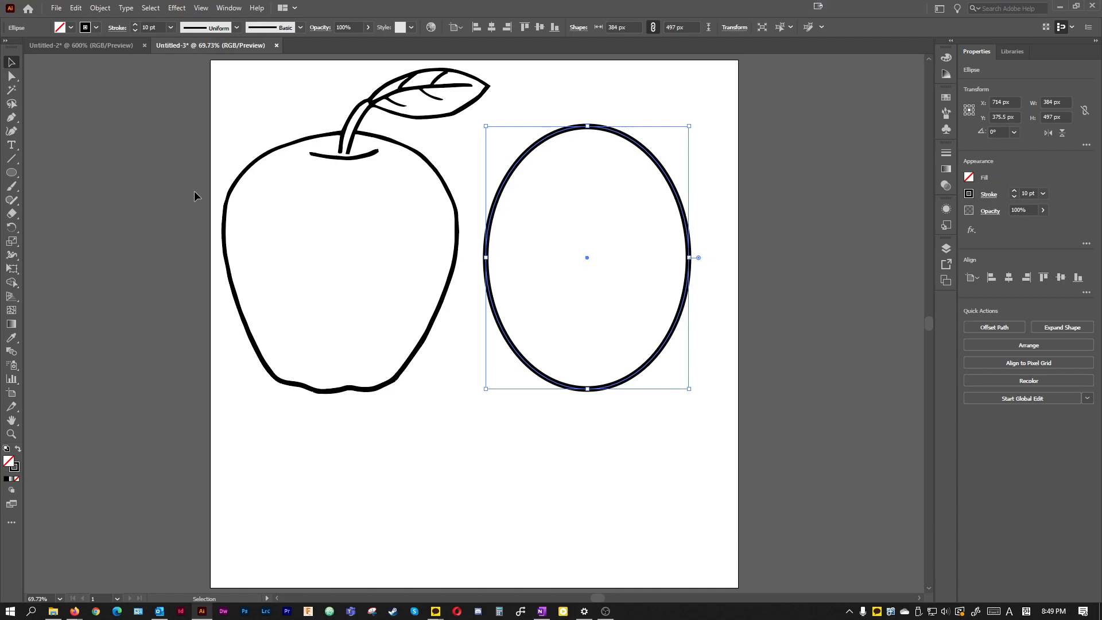
{"action": "left_click", "coordinate": [716, 166]}
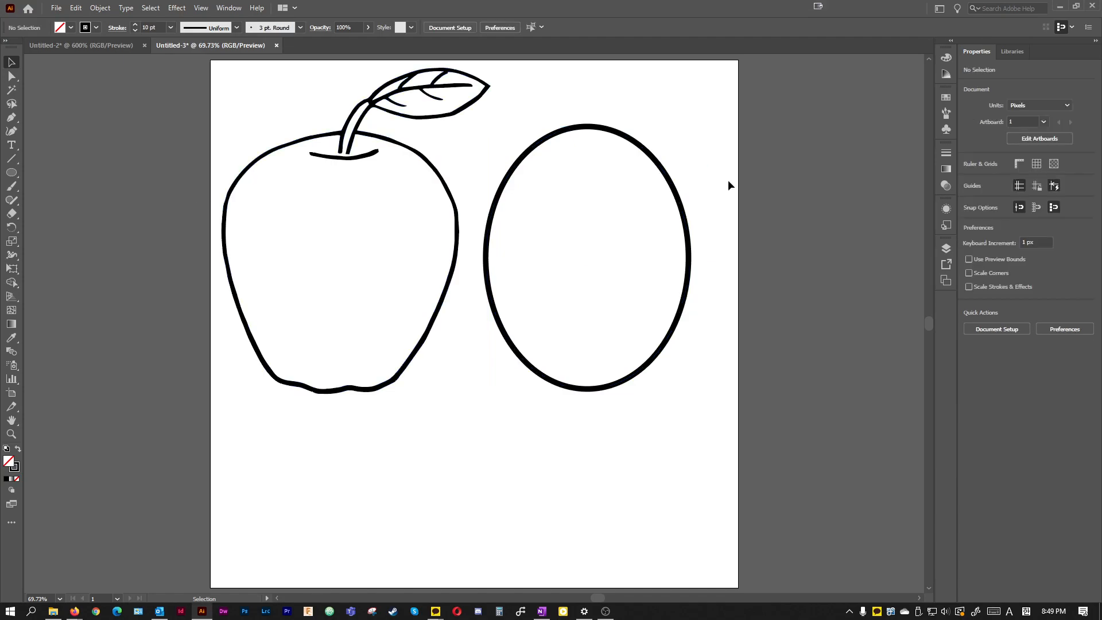
Set the ellipse's stroke weight to 8 pt to match the apple's line thickness.
{"action": "left_click", "coordinate": [683, 213]}
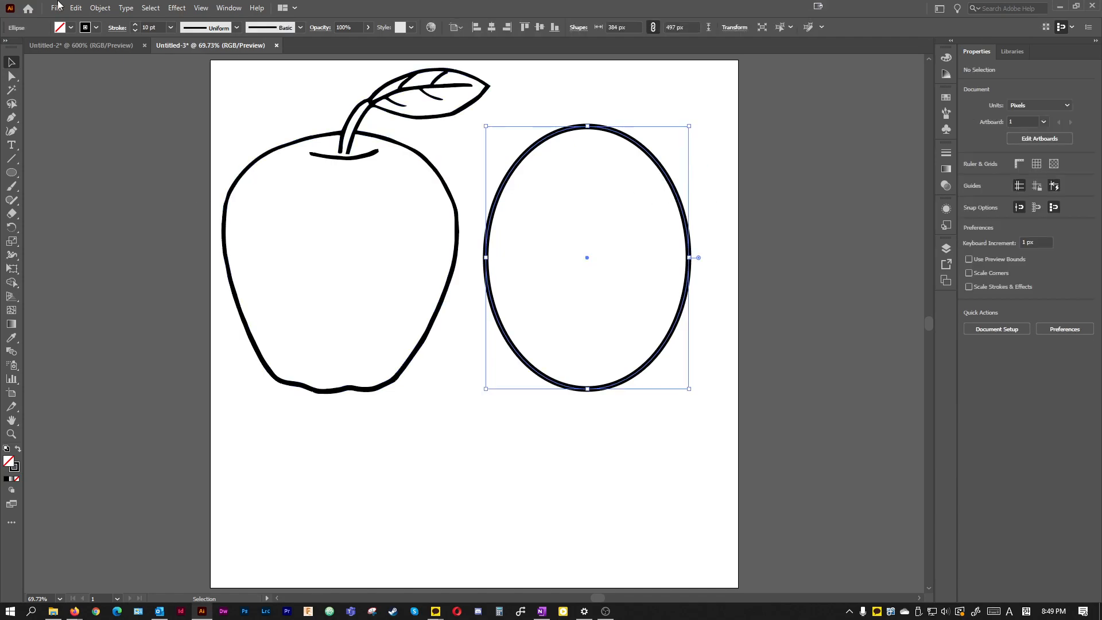
{"action": "left_click", "coordinate": [171, 28]}
{"action": "left_click", "coordinate": [185, 166]}
{"action": "left_click", "coordinate": [774, 174]}
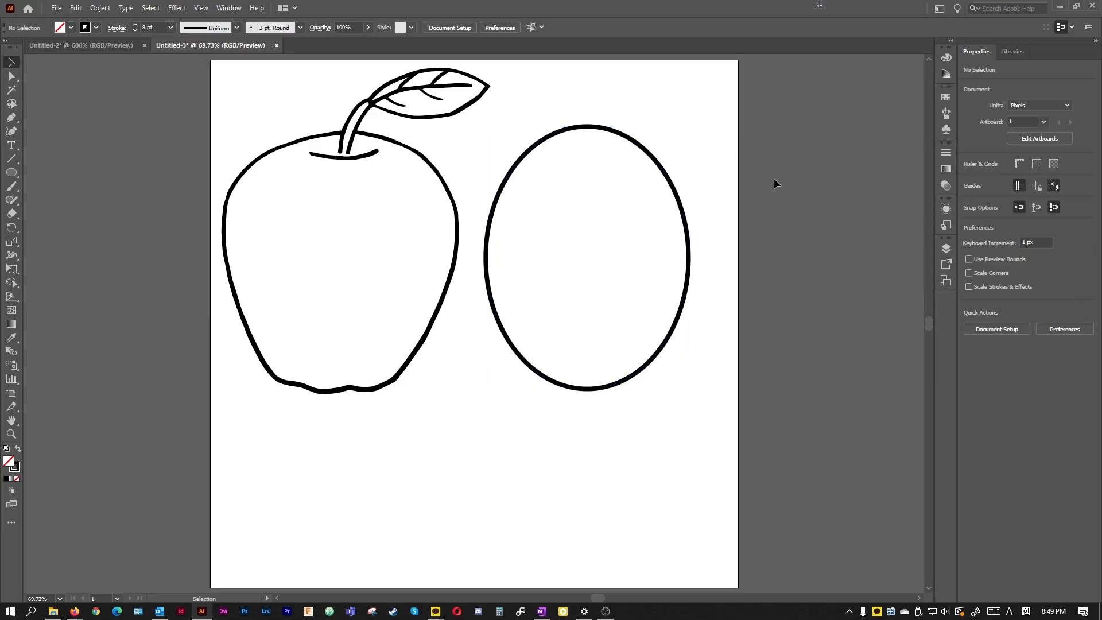
Move the ellipse slightly to the right and down, and widen it on both sides to about 427 px.
{"action": "mouse_move", "coordinate": [664, 164]}
{"action": "left_mouse_down"}
{"action": "mouse_move", "coordinate": [672, 169]}
{"action": "mouse_move", "coordinate": [665, 162]}
{"action": "left_mouse_up"}
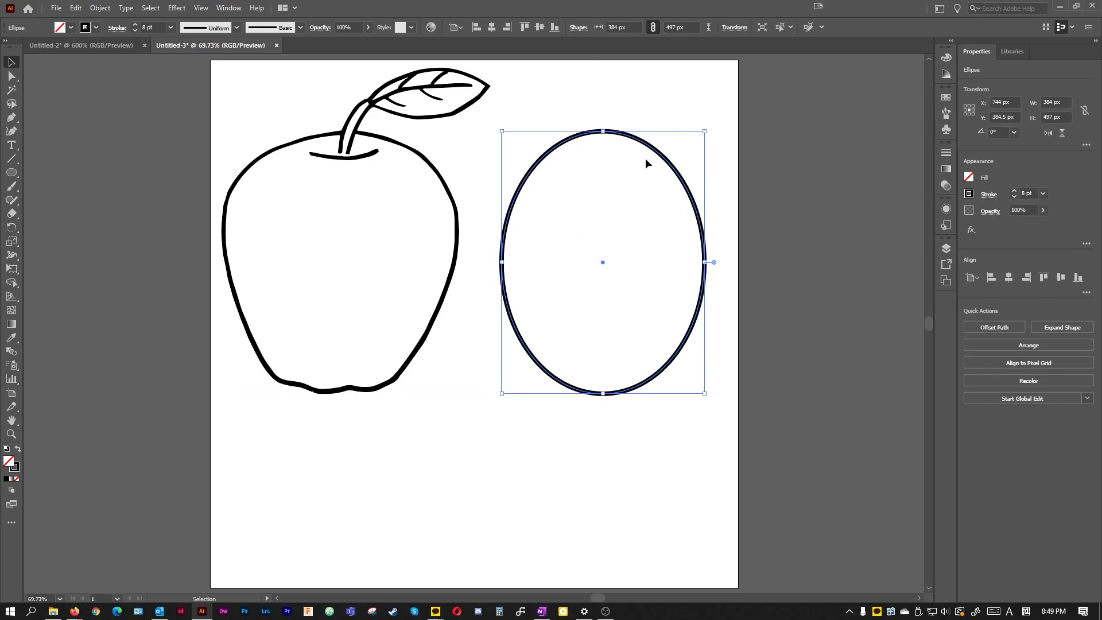
{"action": "left_click", "coordinate": [773, 248]}
{"action": "left_click", "coordinate": [704, 270]}
{"action": "mouse_move", "coordinate": [501, 263]}
{"action": "left_mouse_down"}
{"action": "mouse_move", "coordinate": [488, 264]}
{"action": "mouse_move", "coordinate": [520, 264]}
{"action": "mouse_move", "coordinate": [491, 265]}
{"action": "left_mouse_up"}
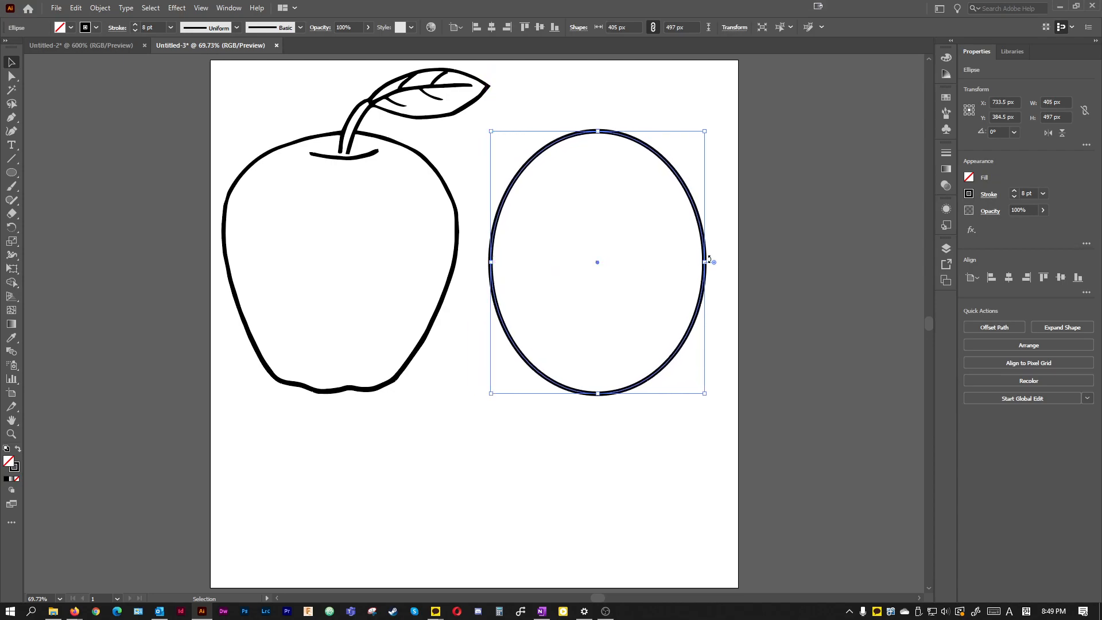
{"action": "left_click_drag", "start_coordinate": [710, 261], "coordinate": [719, 262]}
{"action": "left_click", "coordinate": [804, 326]}
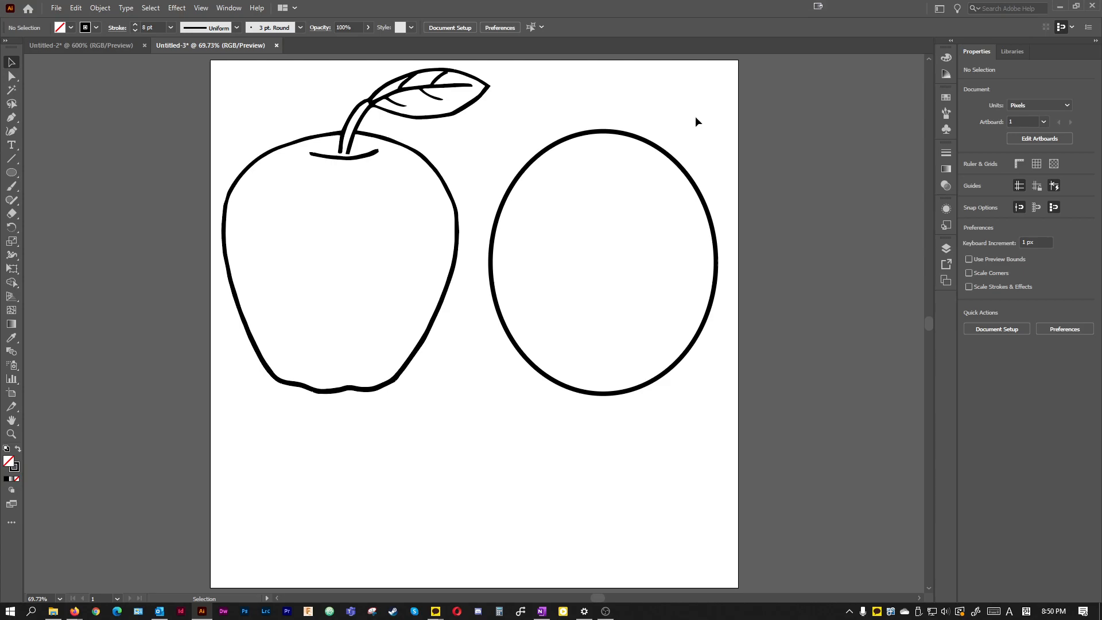
Select only the top anchor point of the ellipse with the Direct Selection tool.
{"action": "left_click_drag", "start_coordinate": [694, 120], "coordinate": [639, 171]}
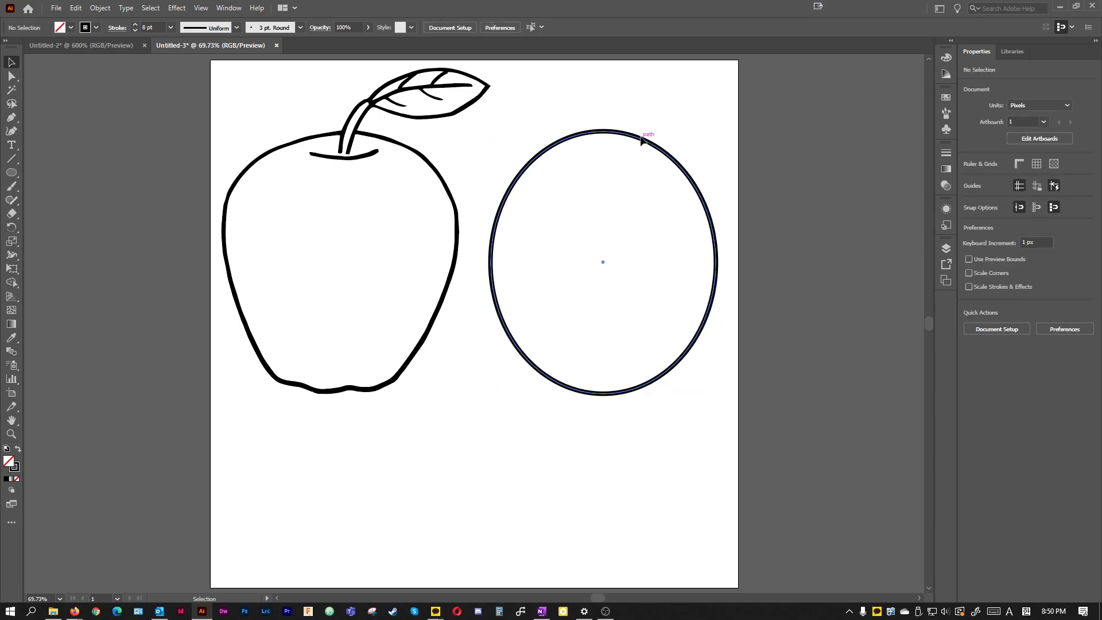
{"action": "left_click", "coordinate": [605, 133]}
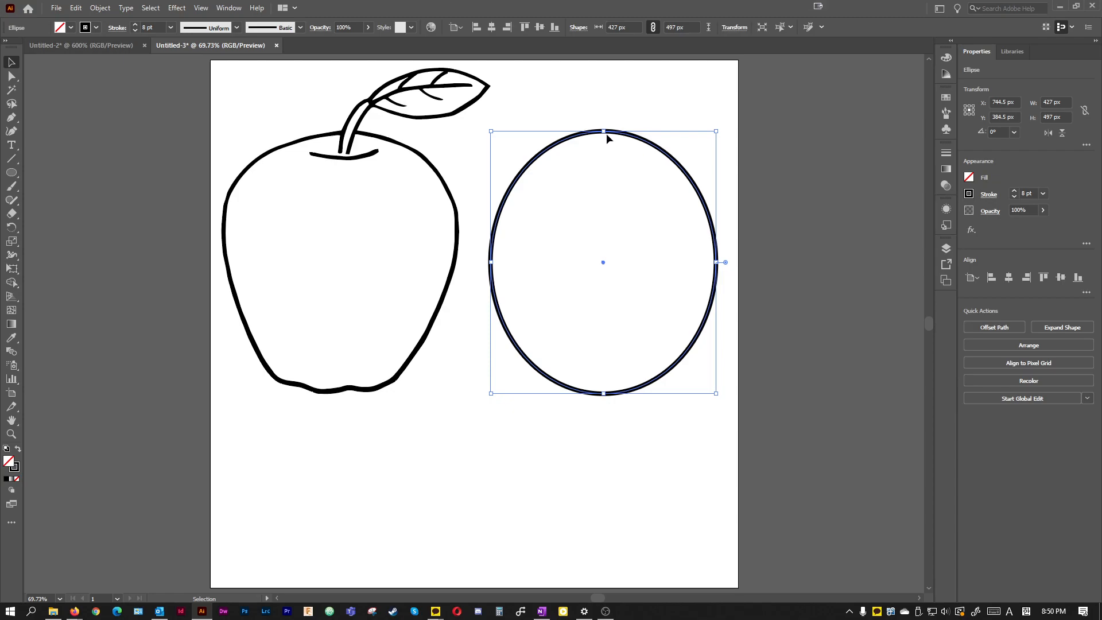
{"action": "left_click", "coordinate": [11, 77]}
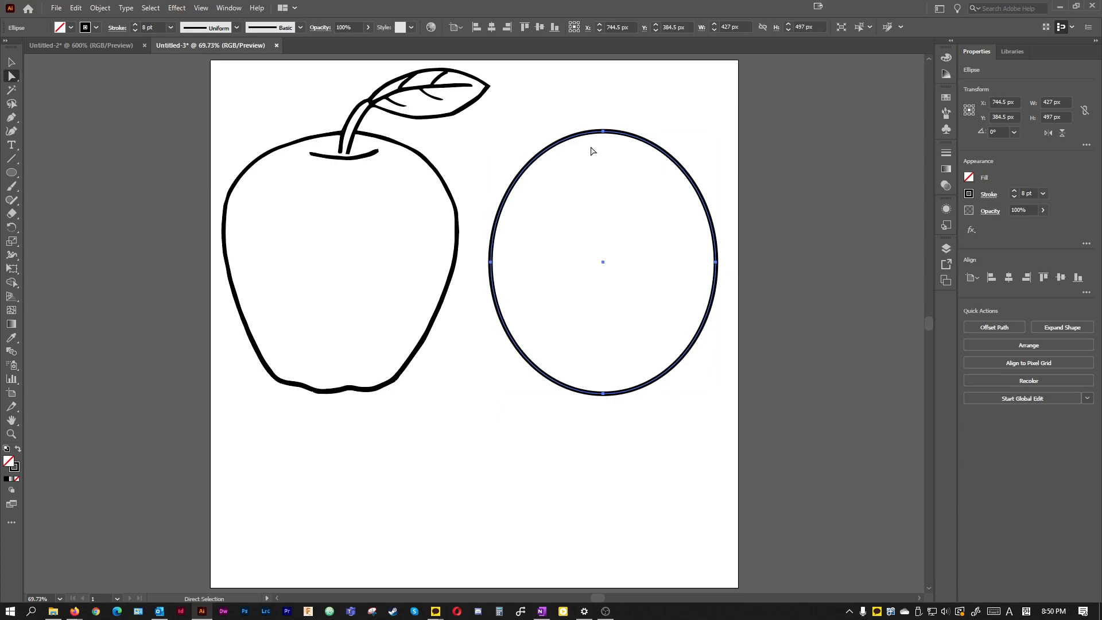
{"action": "left_click", "coordinate": [603, 133]}
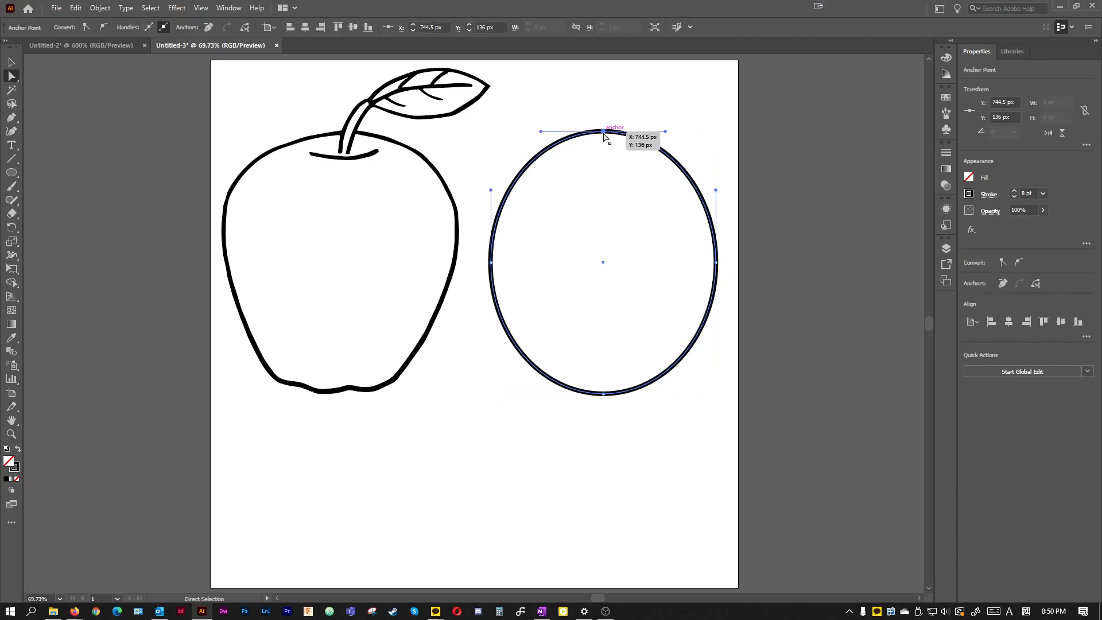
Try moving the ellipse's top anchor point to the left, and undo the move.
{"action": "left_click_drag", "start_coordinate": [604, 134], "coordinate": [519, 137]}
{"action": "key", "text": "ctrl+z"}
{"action": "key", "text": "ctrl+z"}
{"action": "key", "text": "ctrl"}
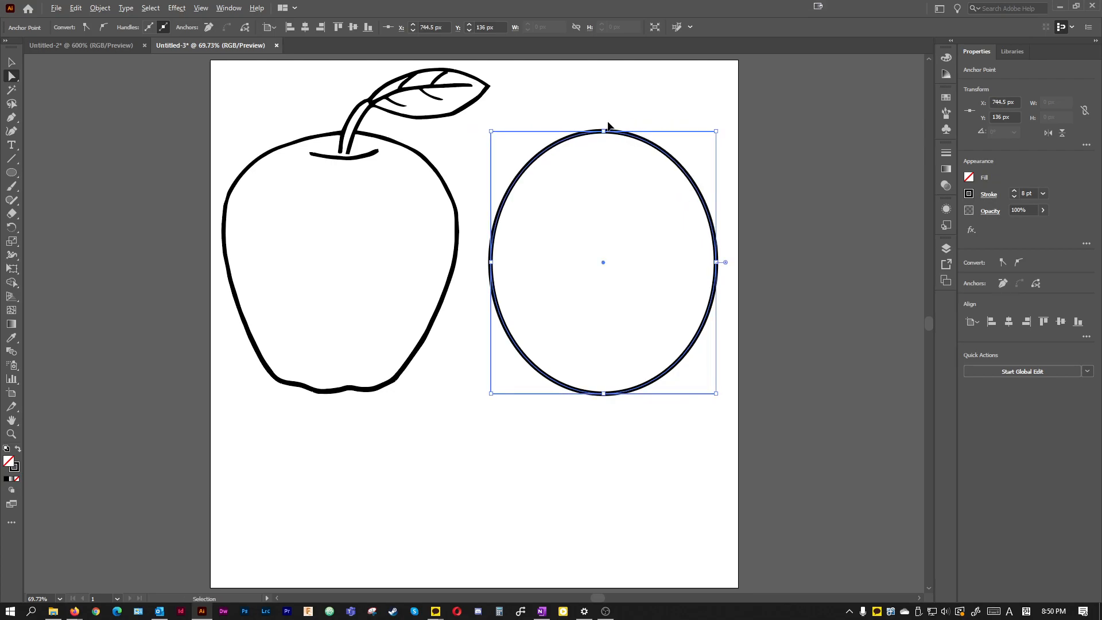
Try tilting and lengthening the left direction handle of the ellipse's top anchor, and undo the changes.
{"action": "key", "text": "ctrl+1"}
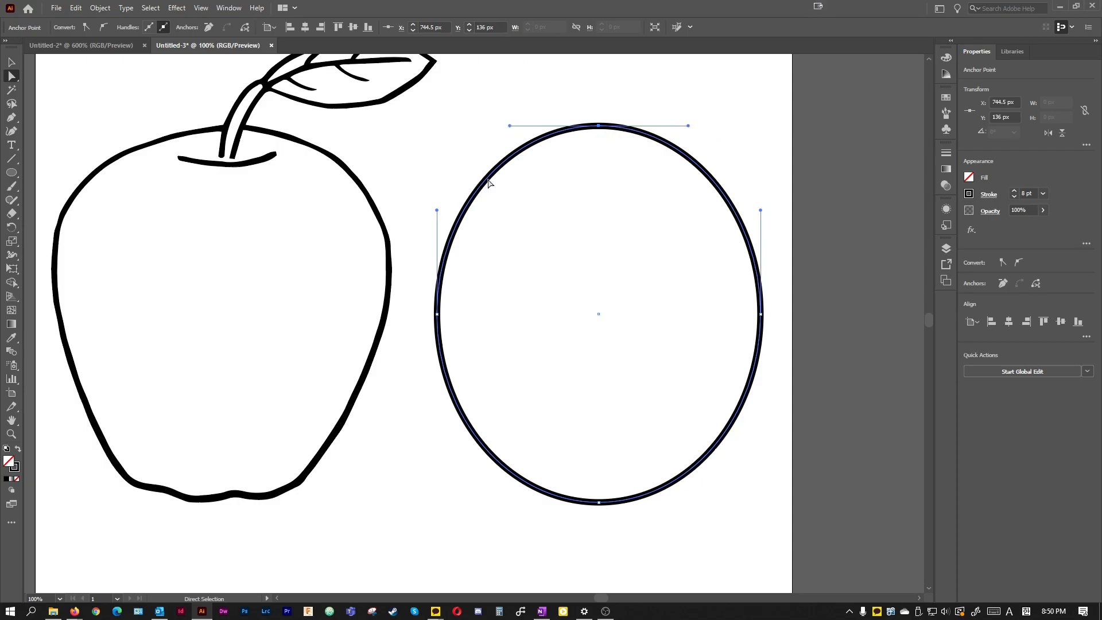
{"action": "left_click_drag", "start_coordinate": [509, 126], "coordinate": [515, 82]}
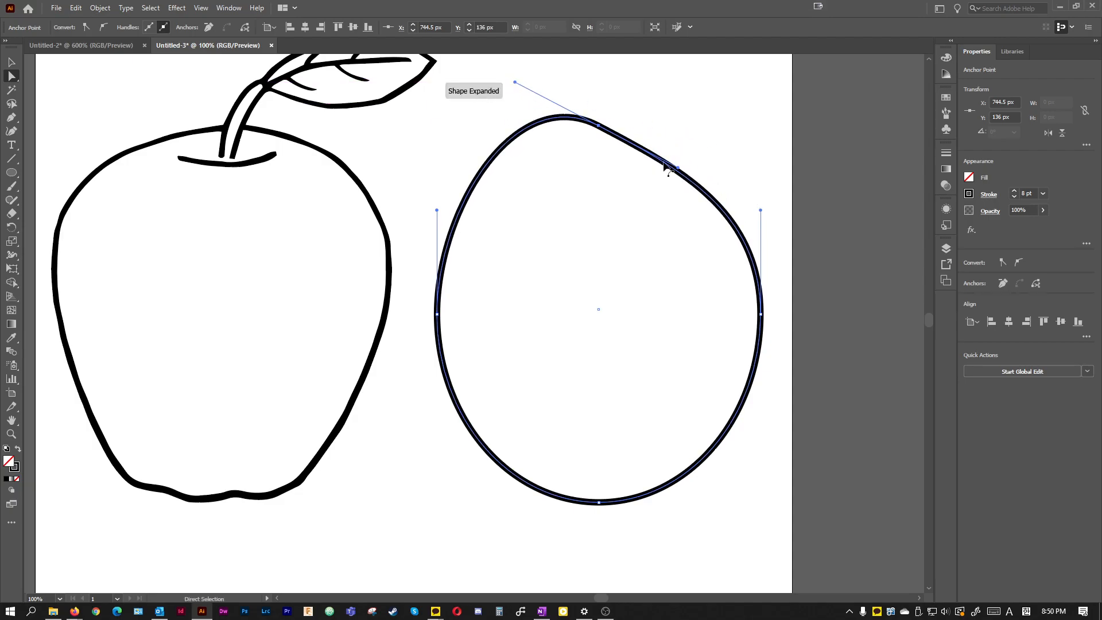
{"action": "left_click_drag", "start_coordinate": [514, 83], "coordinate": [398, 126]}
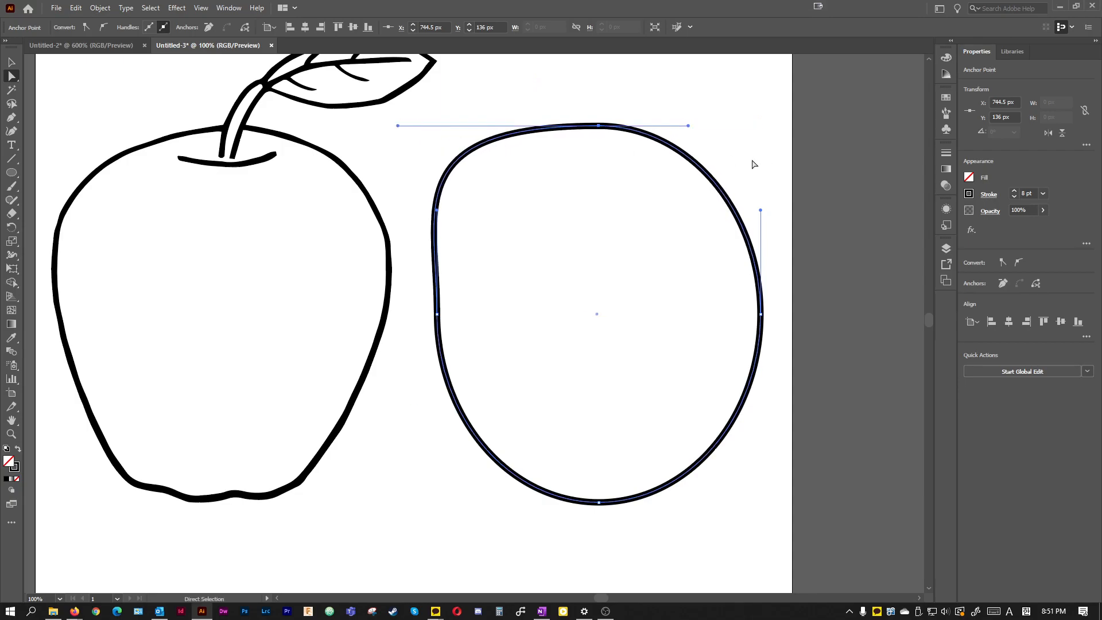
{"action": "key", "text": "ctrl+z"}
{"action": "key", "text": "ctrl+z"}
{"action": "key", "text": "ctrl+z"}
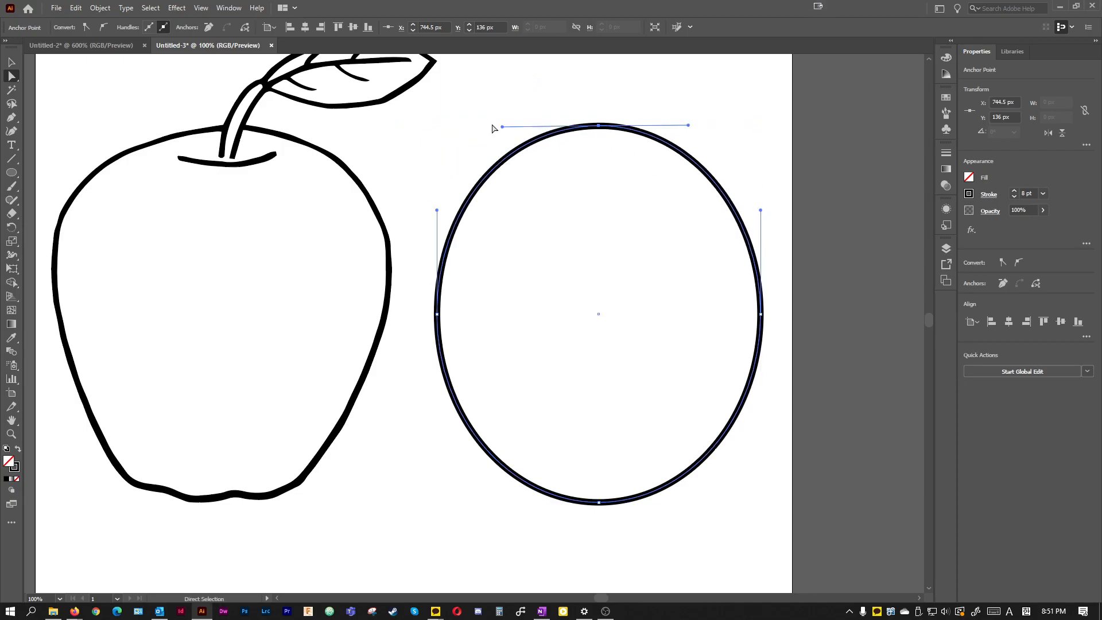
Broaden the ellipse's upper half by lengthening both top handles outward, raising the top anchor slightly and flaring the upper side handles outward.
{"action": "left_click_drag", "start_coordinate": [501, 126], "coordinate": [472, 125]}
{"action": "left_click_drag", "start_coordinate": [689, 125], "coordinate": [739, 126]}
{"action": "left_click_drag", "start_coordinate": [599, 126], "coordinate": [600, 122]}
{"action": "left_click_drag", "start_coordinate": [436, 210], "coordinate": [424, 214]}
{"action": "left_click_drag", "start_coordinate": [761, 210], "coordinate": [769, 210]}
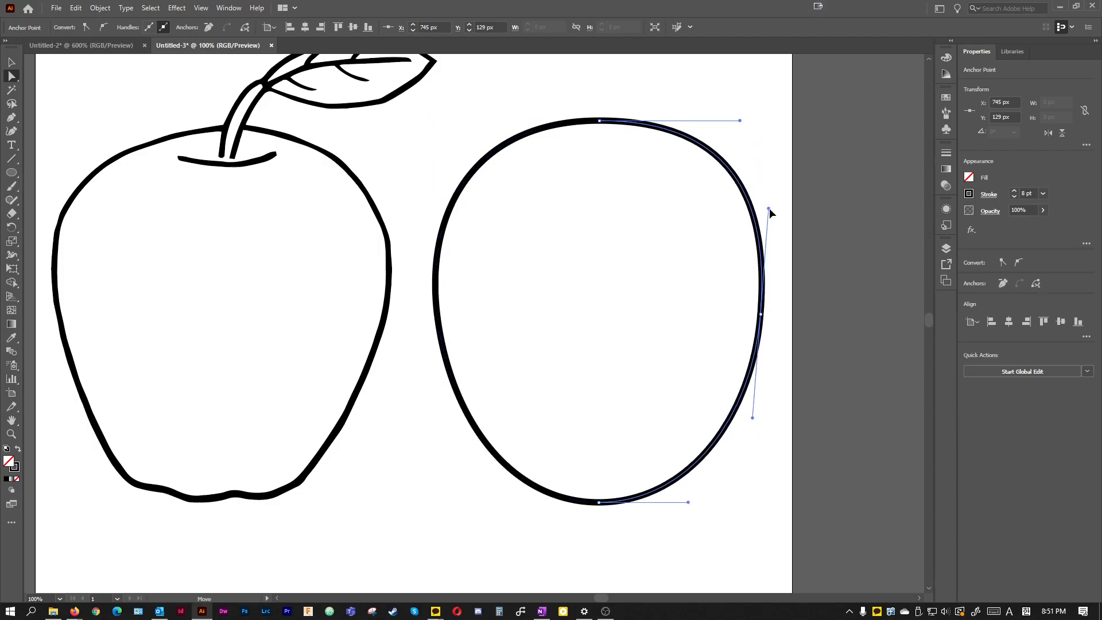
Taper the shape's lower half by lengthening both handles of the bottom anchor and pulling the lower side handles inward.
{"action": "left_click", "coordinate": [599, 503]}
{"action": "left_click_drag", "start_coordinate": [510, 503], "coordinate": [488, 503]}
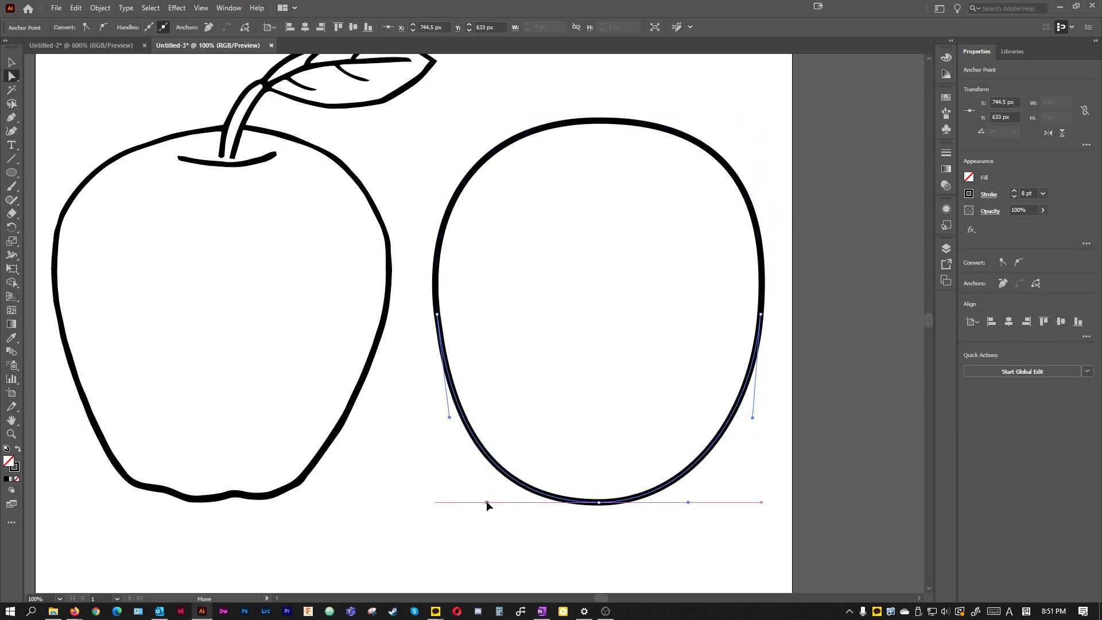
{"action": "left_click_drag", "start_coordinate": [689, 503], "coordinate": [709, 503]}
{"action": "left_click_drag", "start_coordinate": [450, 418], "coordinate": [458, 416]}
{"action": "left_click_drag", "start_coordinate": [753, 418], "coordinate": [743, 419]}
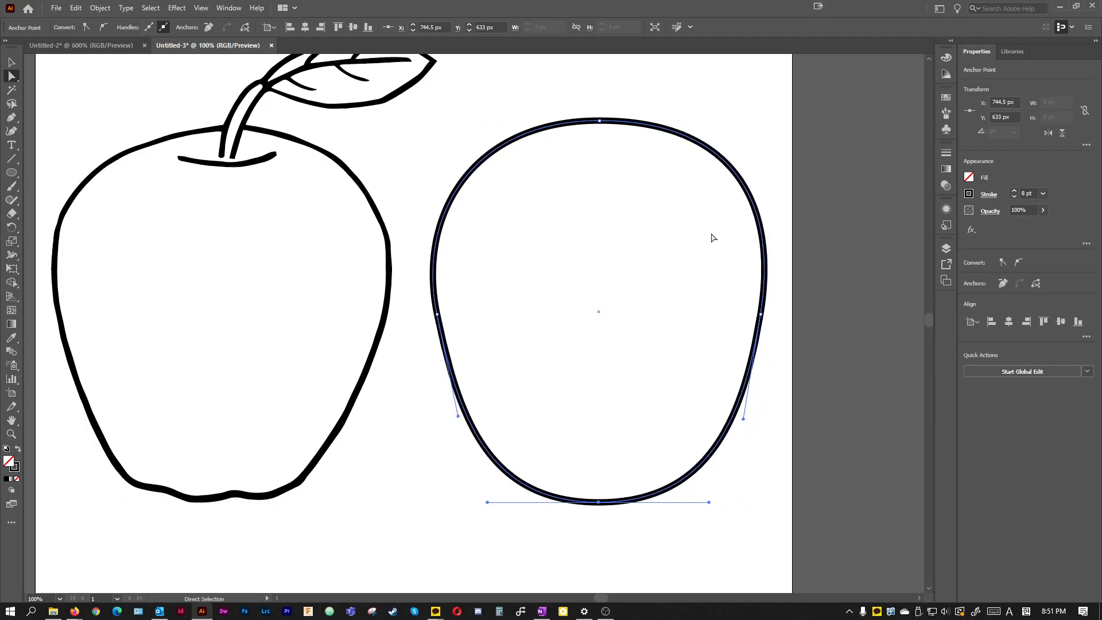
Tilt the top anchor's left handle slightly downward and shift the anchor to about X 739 px, Y 133 px.
{"action": "left_click", "coordinate": [600, 121]}
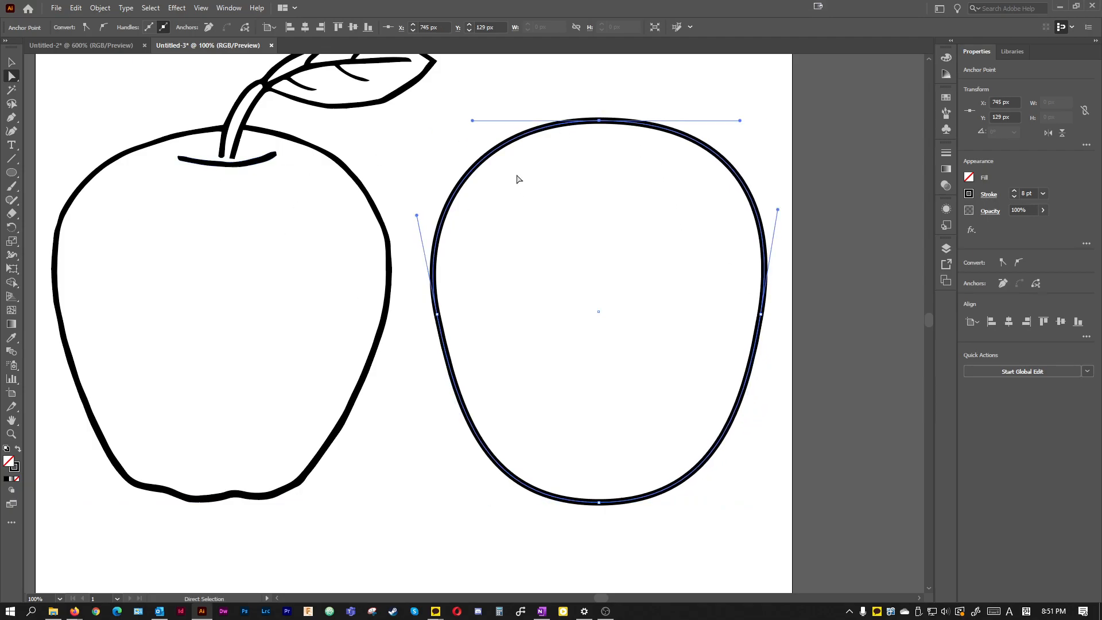
{"action": "left_click_drag", "start_coordinate": [472, 122], "coordinate": [471, 126]}
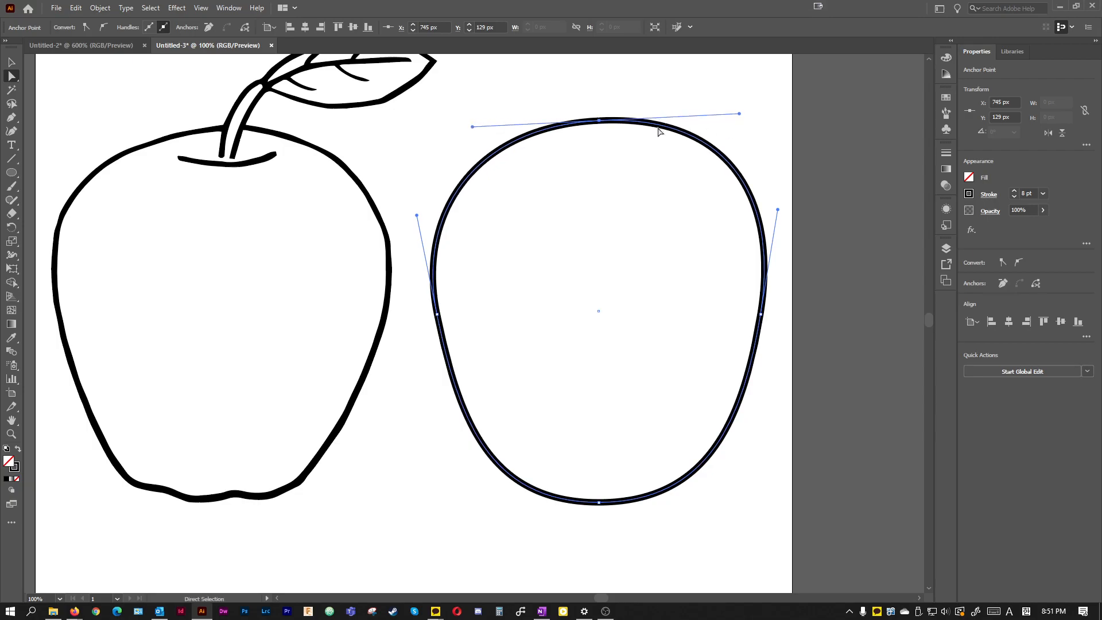
{"action": "left_click", "coordinate": [738, 130]}
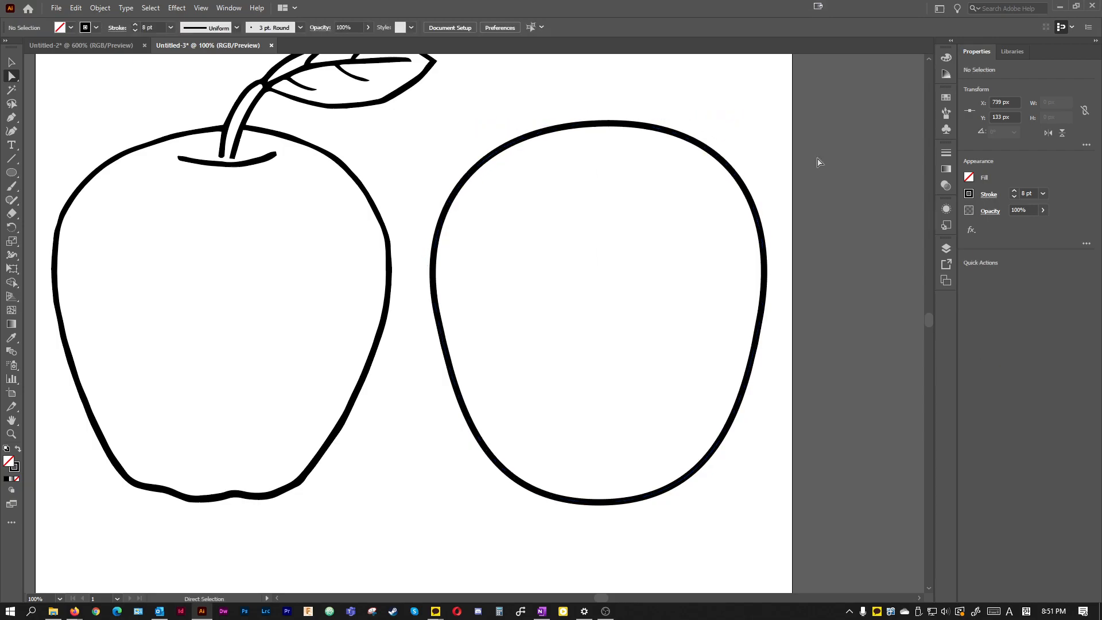
{"action": "scroll", "coordinate": [705, 413], "scroll_direction": "down", "scroll_amount": 1}
{"action": "scroll", "coordinate": [717, 404], "scroll_direction": "up", "scroll_amount": 1}
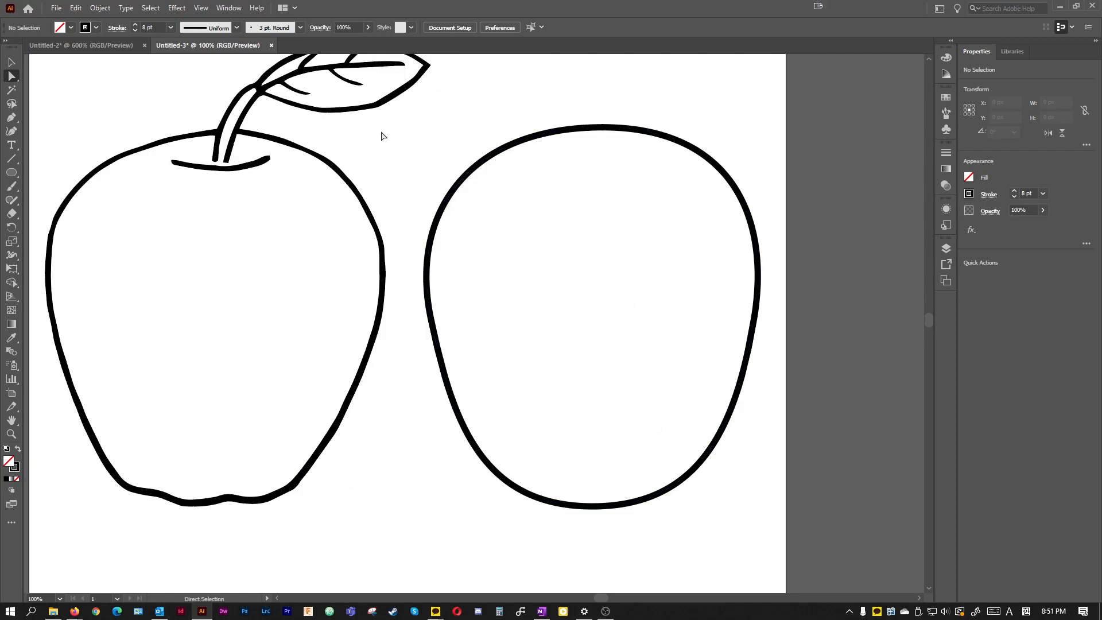
Add four anchor points along the lower curve of the ellipse, two on each side of its bottom anchor.
{"action": "scroll", "coordinate": [620, 234], "scroll_direction": "down", "scroll_amount": 2}
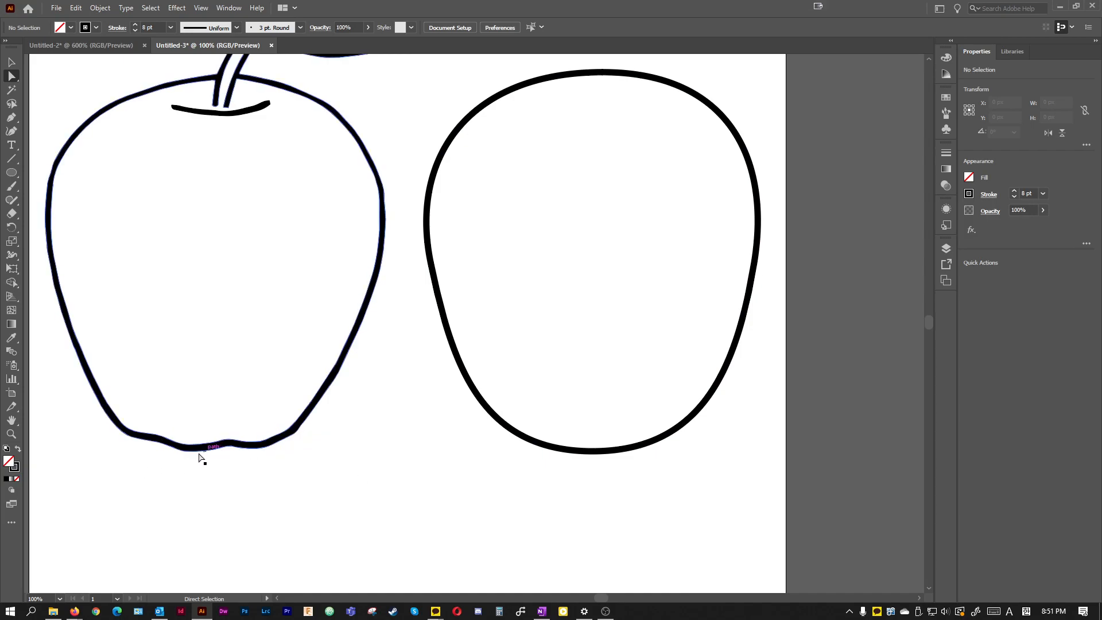
{"action": "left_click", "coordinate": [605, 455]}
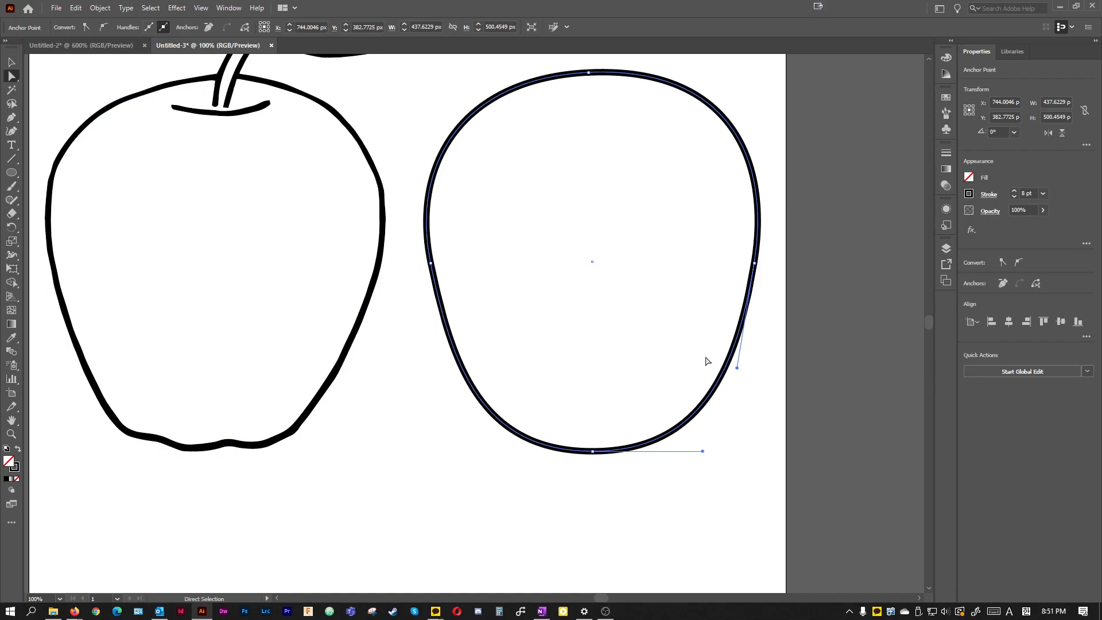
{"action": "scroll", "coordinate": [569, 456], "scroll_direction": "up", "scroll_amount": 1}
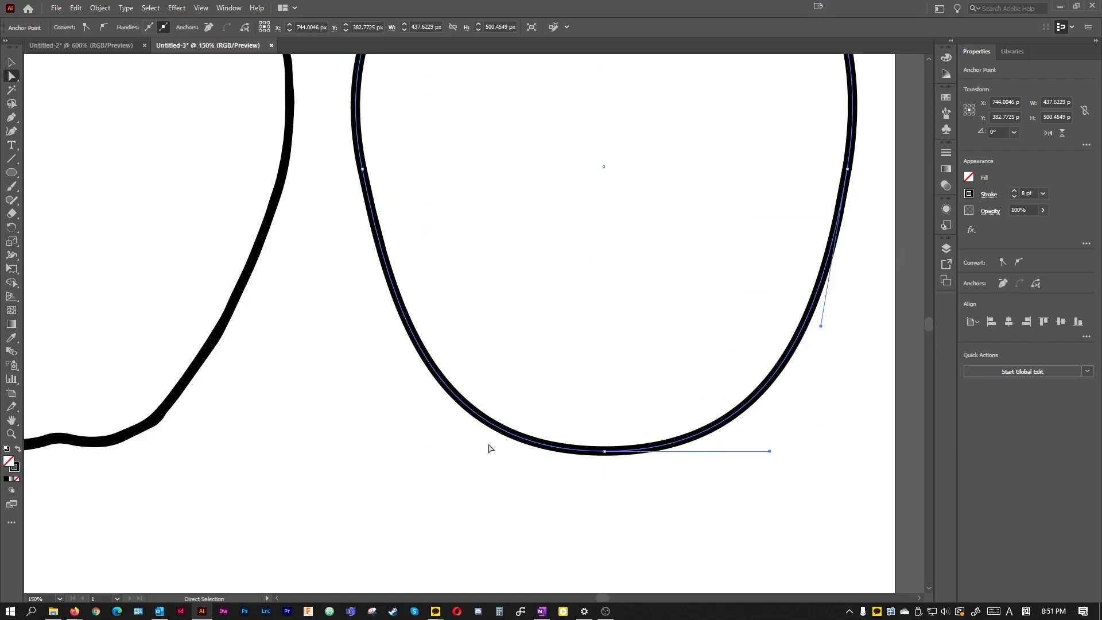
{"action": "scroll", "coordinate": [492, 448], "scroll_direction": "down", "scroll_amount": 1}
{"action": "key", "text": "ctrl"}
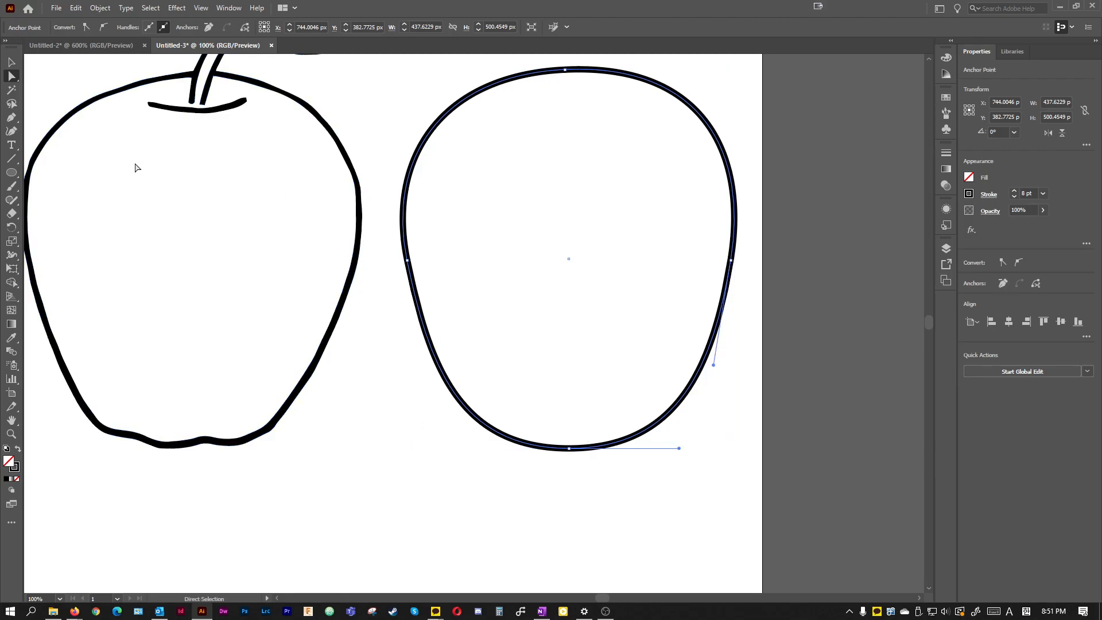
{"action": "left_click", "coordinate": [12, 121]}
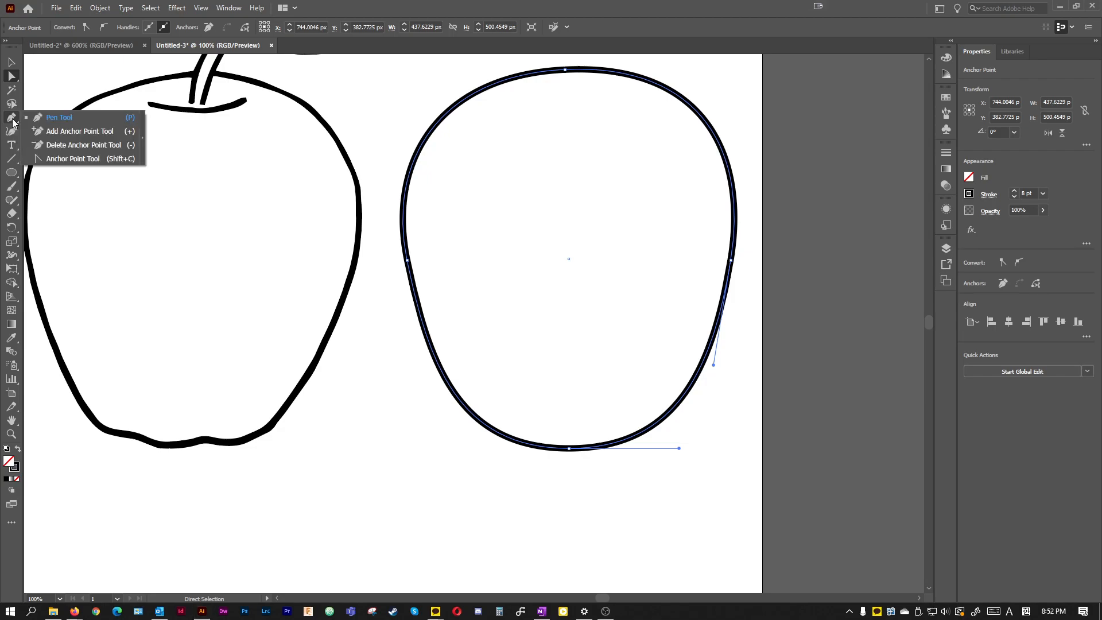
{"action": "left_click", "coordinate": [85, 134]}
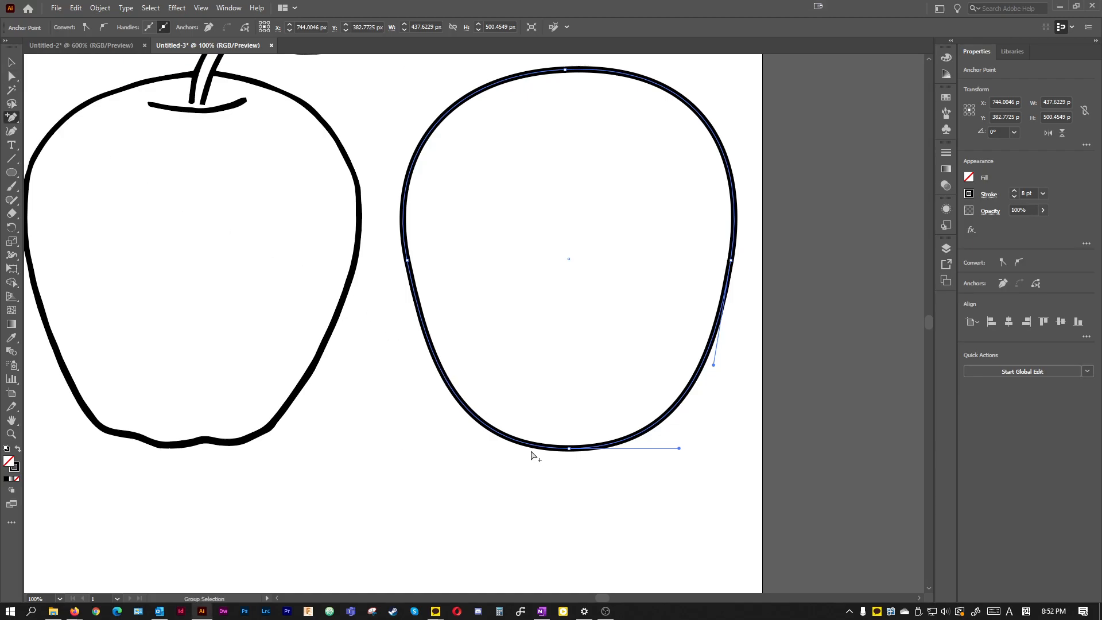
{"action": "scroll", "coordinate": [533, 456], "scroll_direction": "up", "scroll_amount": 5}
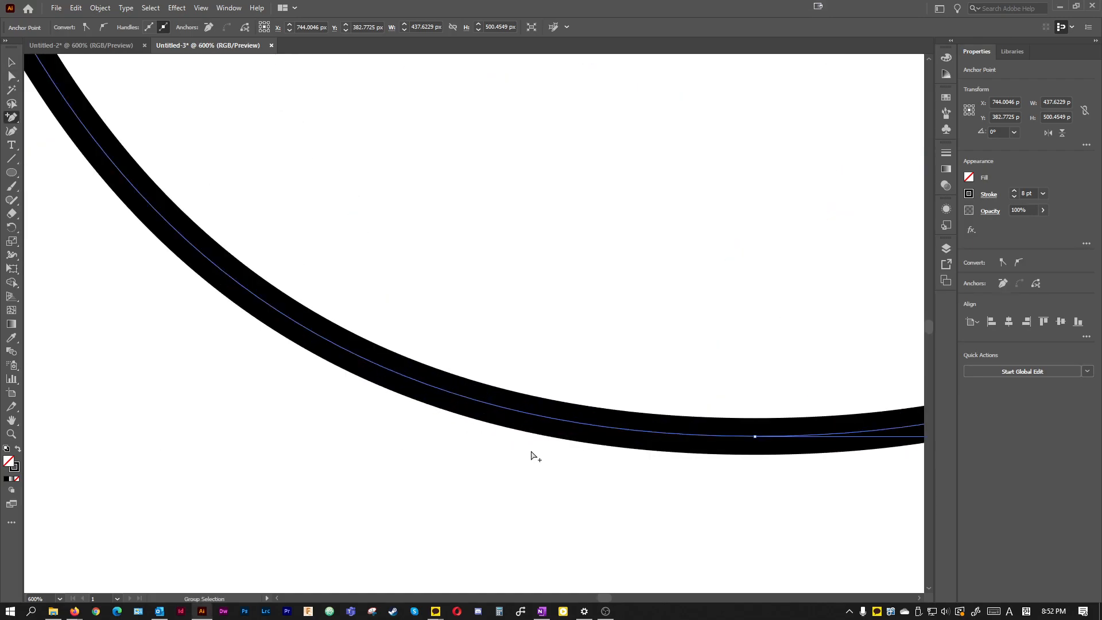
{"action": "scroll", "coordinate": [532, 454], "scroll_direction": "up", "scroll_amount": 2}
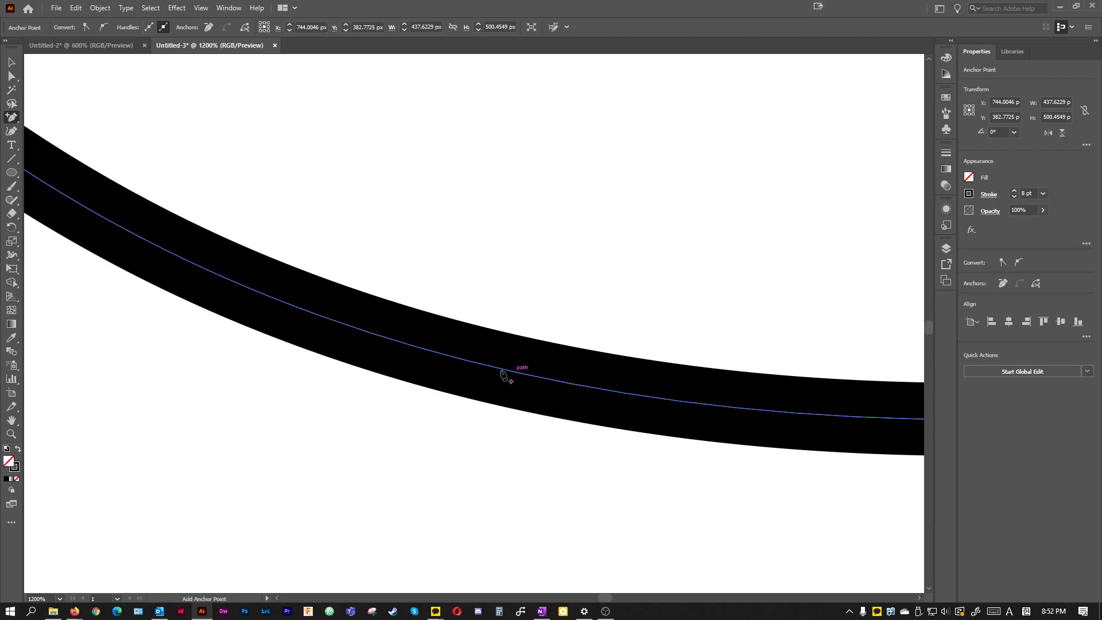
{"action": "scroll", "coordinate": [511, 367], "scroll_direction": "down", "scroll_amount": 4}
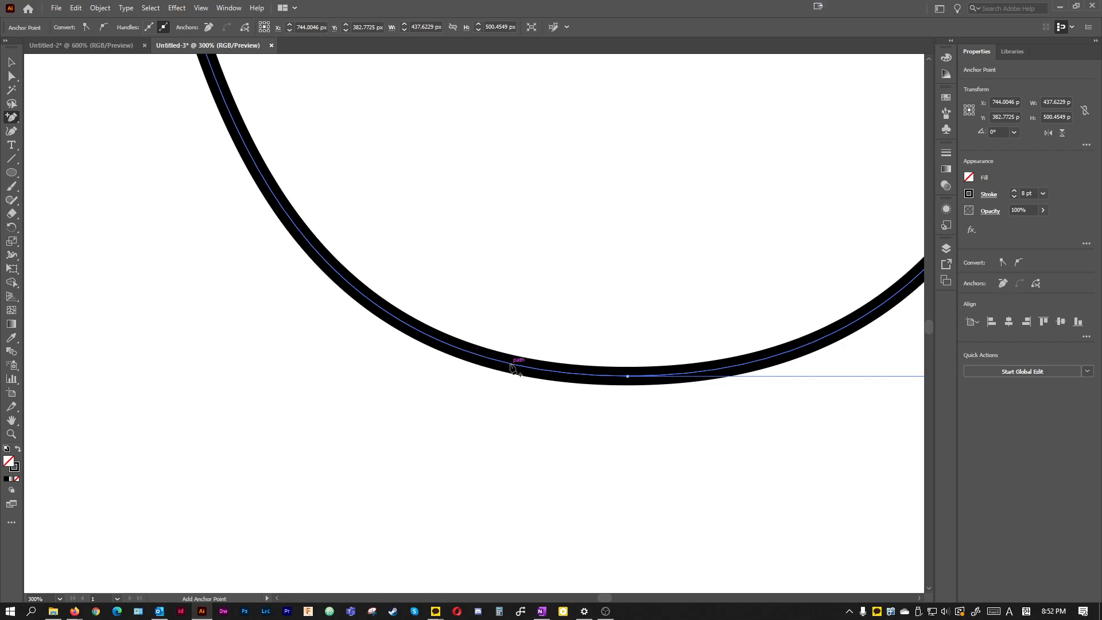
{"action": "left_click", "coordinate": [511, 364]}
{"action": "left_click", "coordinate": [413, 336]}
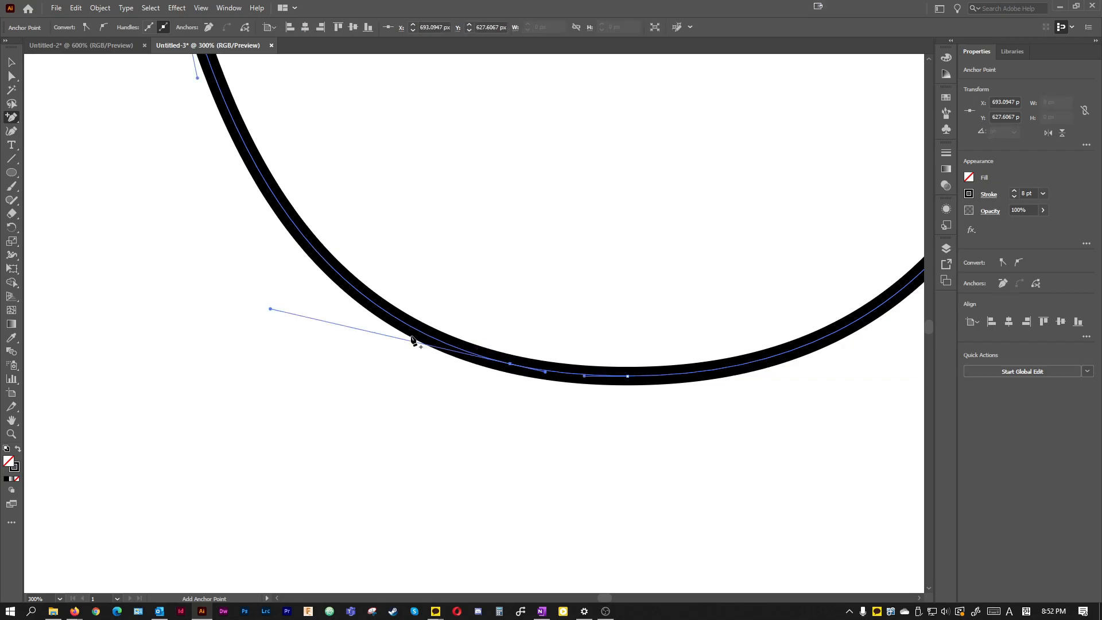
{"action": "left_click", "coordinate": [749, 363]}
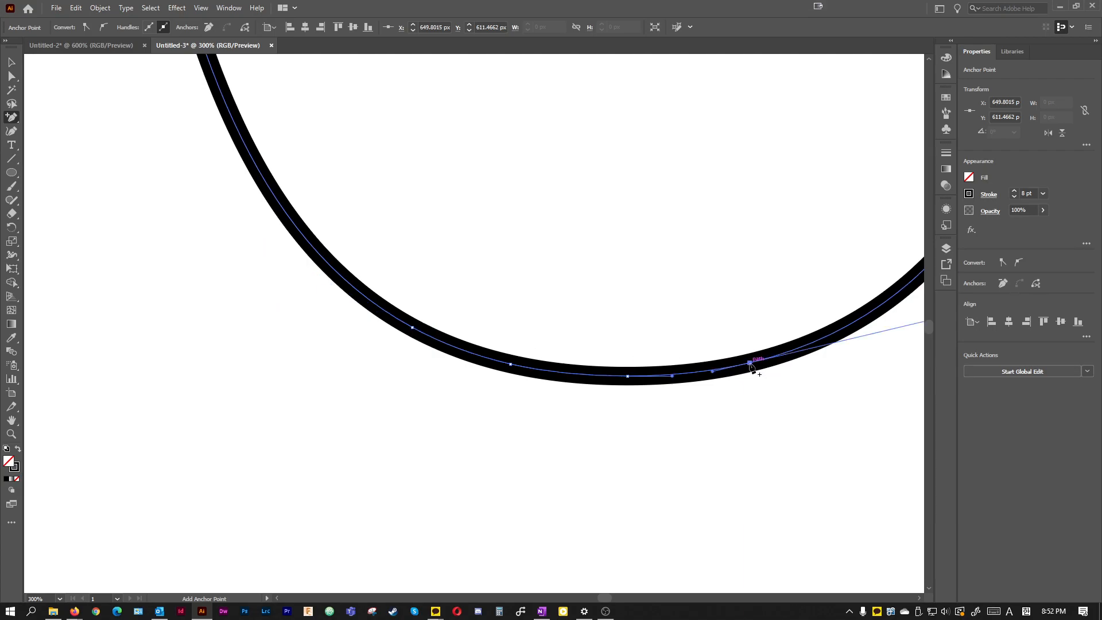
{"action": "left_click", "coordinate": [864, 316]}
Form a lower-left shoulder by moving the outer left added anchor to X 651 px, Y 614 px and levelling and lengthening its handles.
{"action": "left_click", "coordinate": [11, 76]}
{"action": "left_click", "coordinate": [98, 170]}
{"action": "left_click", "coordinate": [741, 369]}
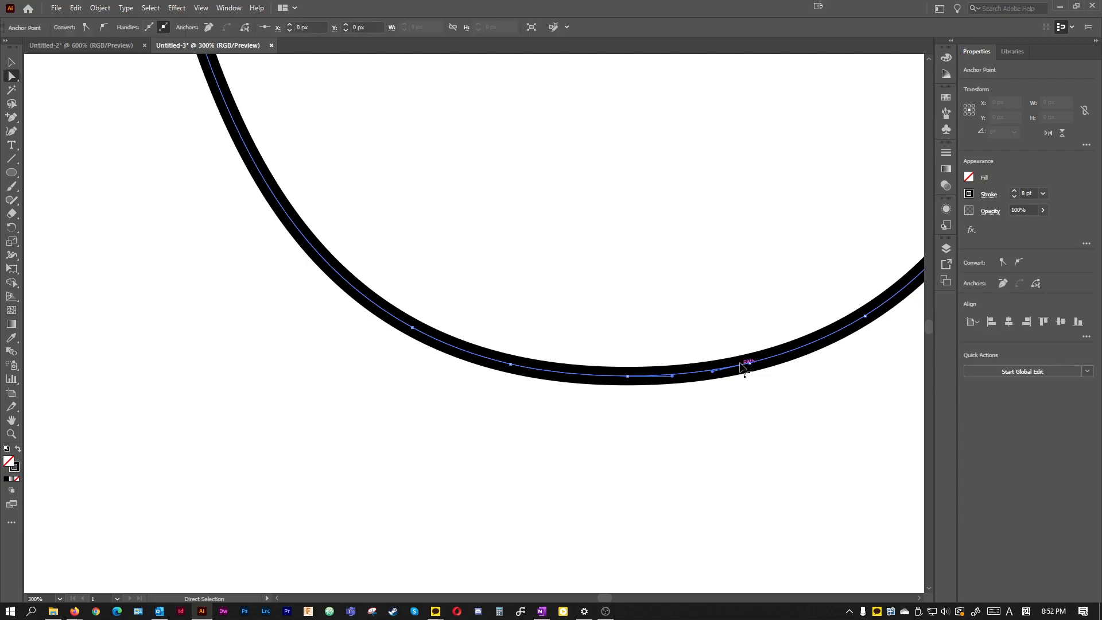
{"action": "scroll", "coordinate": [537, 399], "scroll_direction": "down", "scroll_amount": 2}
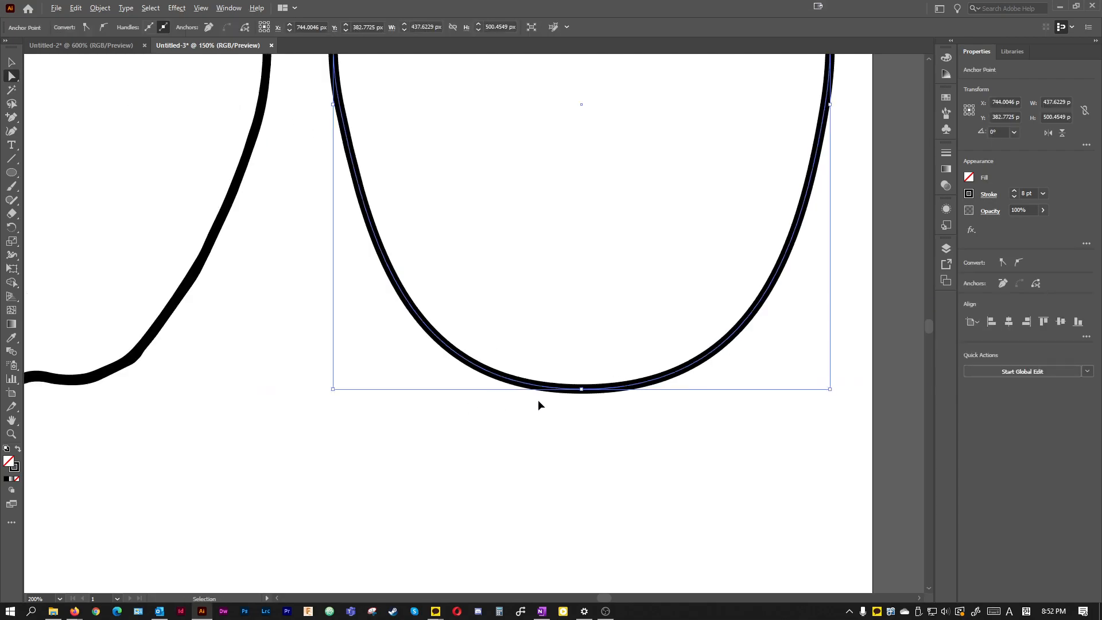
{"action": "left_click_drag", "start_coordinate": [470, 366], "coordinate": [470, 361]}
{"action": "left_click_drag", "start_coordinate": [388, 314], "coordinate": [389, 348]}
{"action": "left_click_drag", "start_coordinate": [470, 359], "coordinate": [548, 357]}
Shape the base into a wavy edge by raising its middle anchor, adjusting the inner anchors and shifting the outer right one to X 850 px, Y 610 px.
{"action": "scroll", "coordinate": [488, 369], "scroll_direction": "up", "scroll_amount": 3}
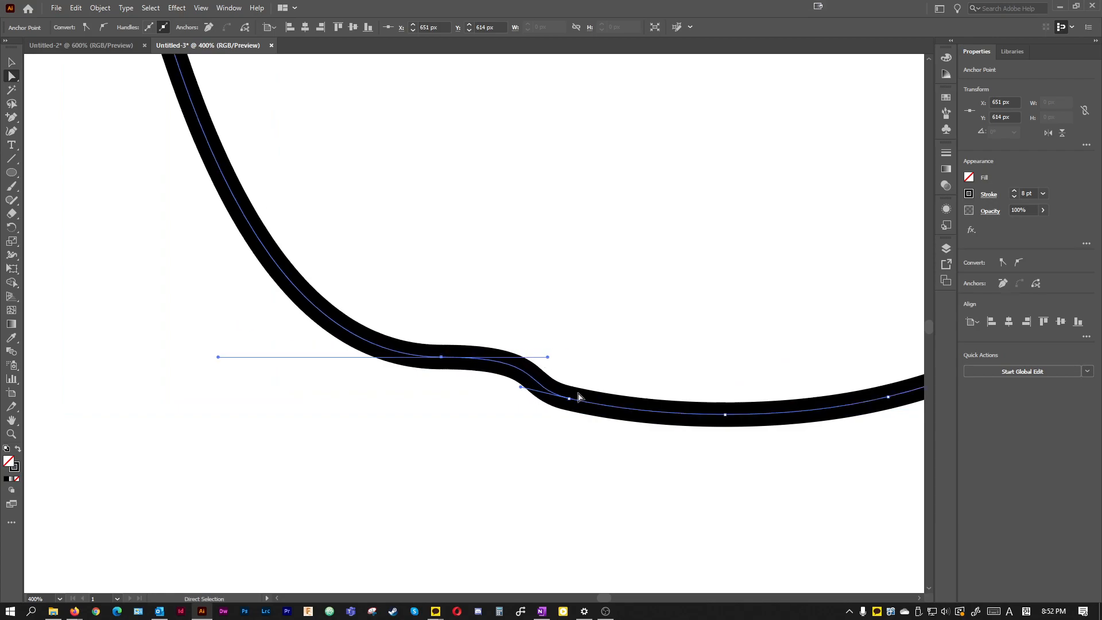
{"action": "mouse_move", "coordinate": [570, 400]}
{"action": "left_mouse_down"}
{"action": "mouse_move", "coordinate": [596, 402]}
{"action": "mouse_move", "coordinate": [542, 399]}
{"action": "mouse_move", "coordinate": [569, 382]}
{"action": "left_mouse_up"}
{"action": "scroll", "coordinate": [583, 438], "scroll_direction": "down", "scroll_amount": 4}
{"action": "scroll", "coordinate": [631, 445], "scroll_direction": "up", "scroll_amount": 3}
{"action": "scroll", "coordinate": [620, 422], "scroll_direction": "down", "scroll_amount": 3}
{"action": "scroll", "coordinate": [652, 418], "scroll_direction": "up", "scroll_amount": 2}
{"action": "scroll", "coordinate": [658, 414], "scroll_direction": "up", "scroll_amount": 1}
{"action": "left_click_drag", "start_coordinate": [653, 355], "coordinate": [654, 358]}
{"action": "left_click", "coordinate": [812, 264]}
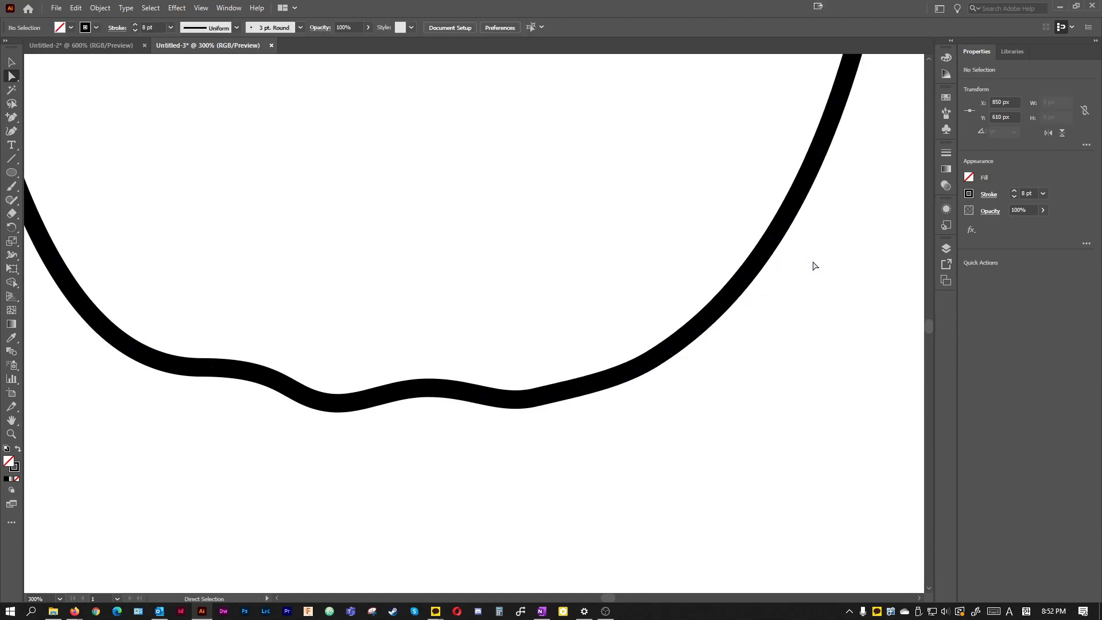
Steepen the outer right anchor's handles, move it to X 855 px, Y 613 px and shift the bottom middle anchor to X 750 px, Y 624 px.
{"action": "left_click", "coordinate": [745, 275]}
{"action": "left_click_drag", "start_coordinate": [802, 266], "coordinate": [771, 256]}
{"action": "left_click_drag", "start_coordinate": [656, 363], "coordinate": [667, 368]}
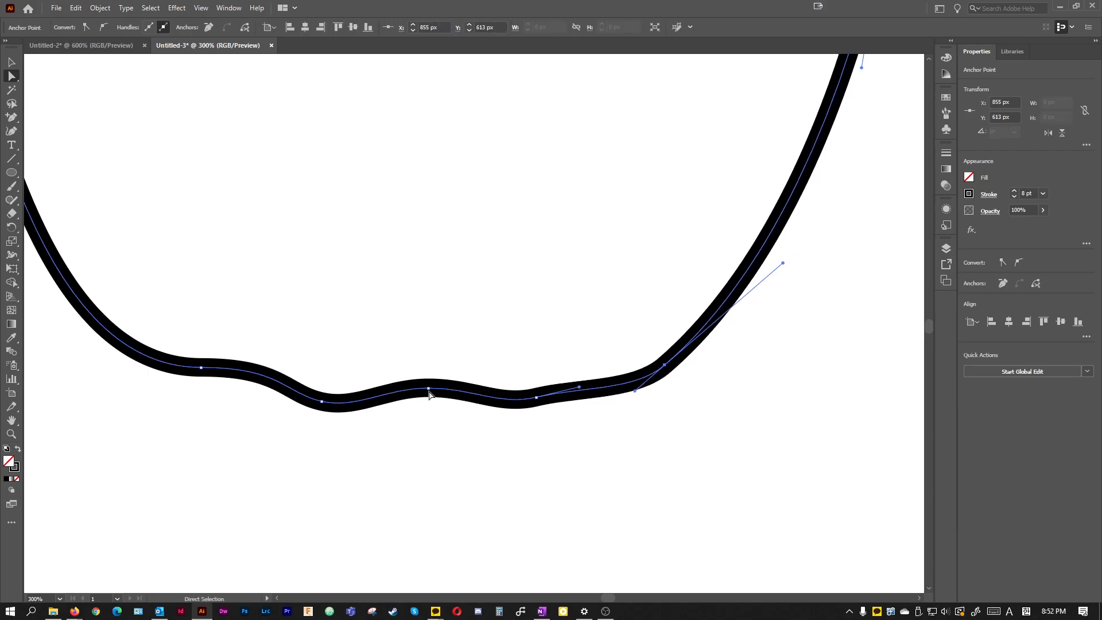
{"action": "left_click_drag", "start_coordinate": [428, 389], "coordinate": [426, 391]}
{"action": "left_click", "coordinate": [512, 457]}
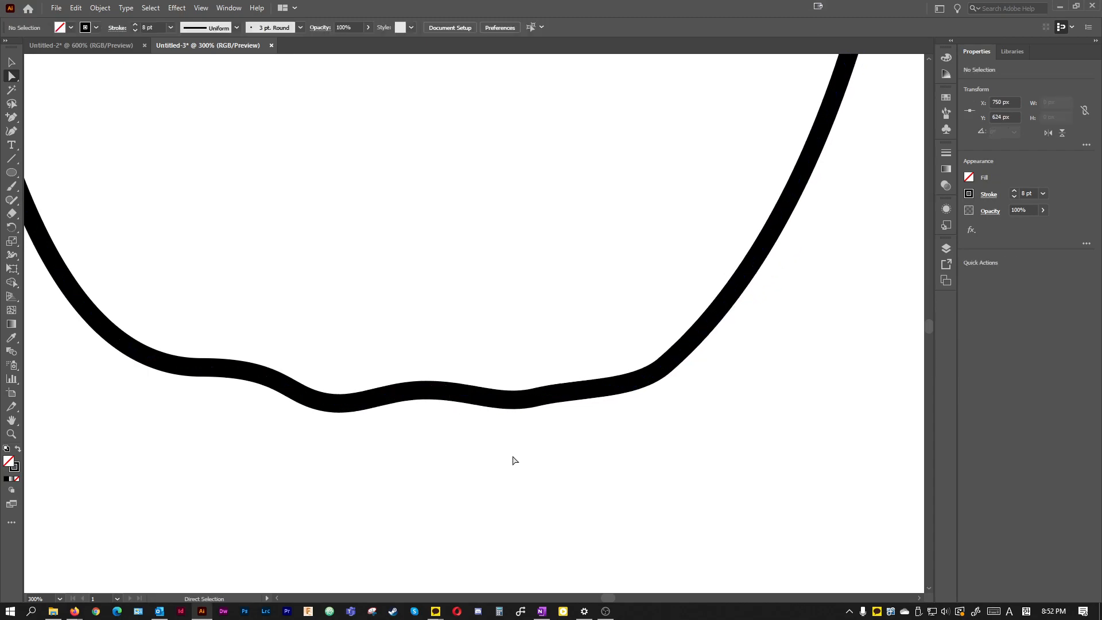
Soften the outline's lower-right corner by tilting the handles of its anchor to a flatter angle.
{"action": "key", "text": "ctrl+minus"}
{"action": "key", "text": "ctrl+minus"}
{"action": "key", "text": "ctrl+minus"}
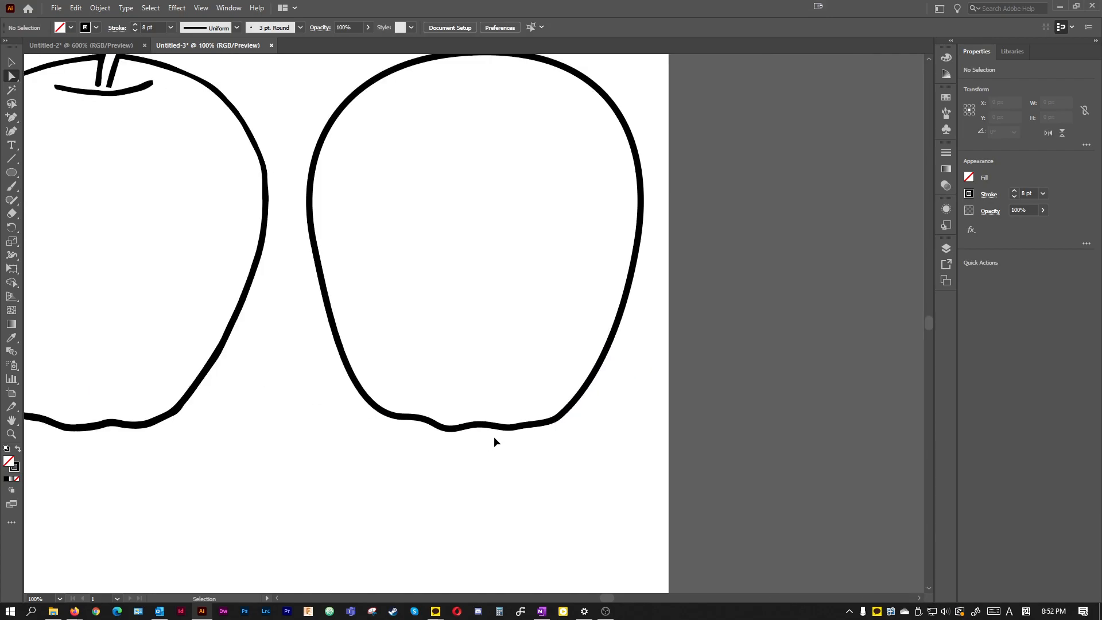
{"action": "scroll", "coordinate": [528, 430], "scroll_direction": "up", "scroll_amount": 3, "text": "alt"}
{"action": "left_click", "coordinate": [617, 392]}
{"action": "left_click", "coordinate": [620, 385]}
{"action": "left_click_drag", "start_coordinate": [590, 410], "coordinate": [586, 405]}
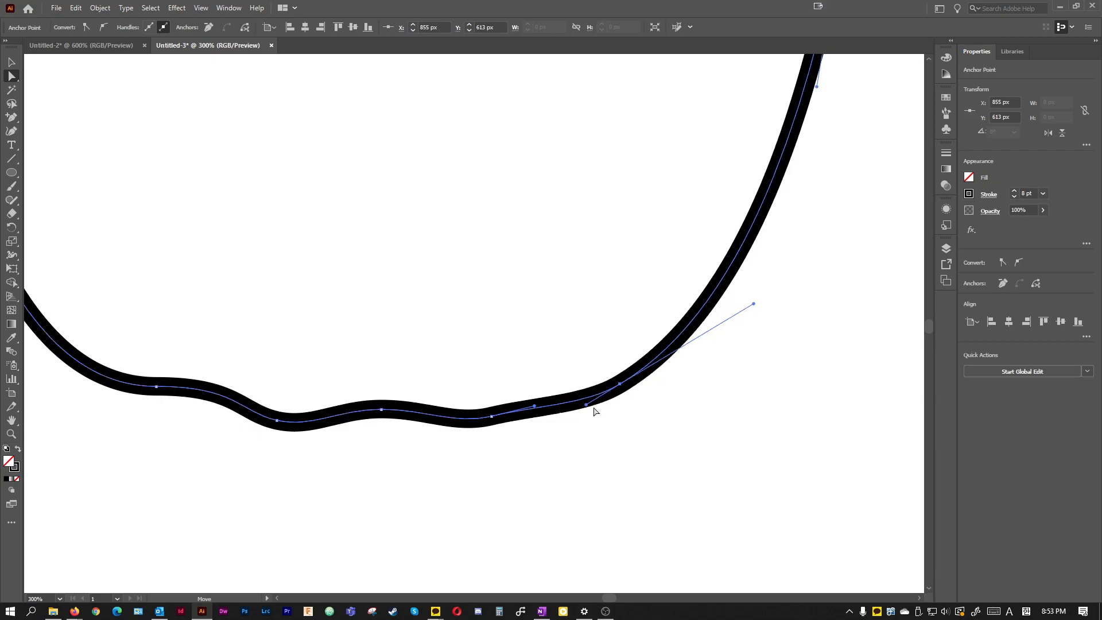
{"action": "key", "text": "ctrl+shift+a"}
Draw a nearly horizontal line about 159 px wide inside the upper part of the new apple outline with the Line Segment tool.
{"action": "key", "text": "ctrl+minus"}
{"action": "key", "text": "ctrl+minus"}
{"action": "key", "text": "ctrl+minus"}
{"action": "key", "text": "ctrl+minus"}
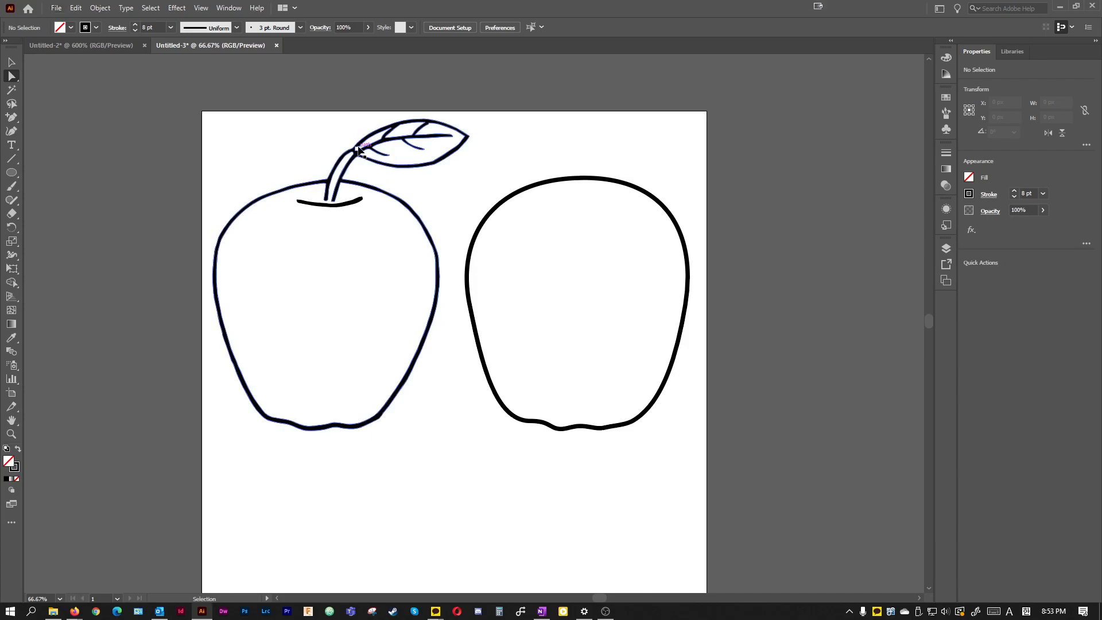
{"action": "key", "text": "ctrl+plus"}
{"action": "key", "text": "ctrl+plus"}
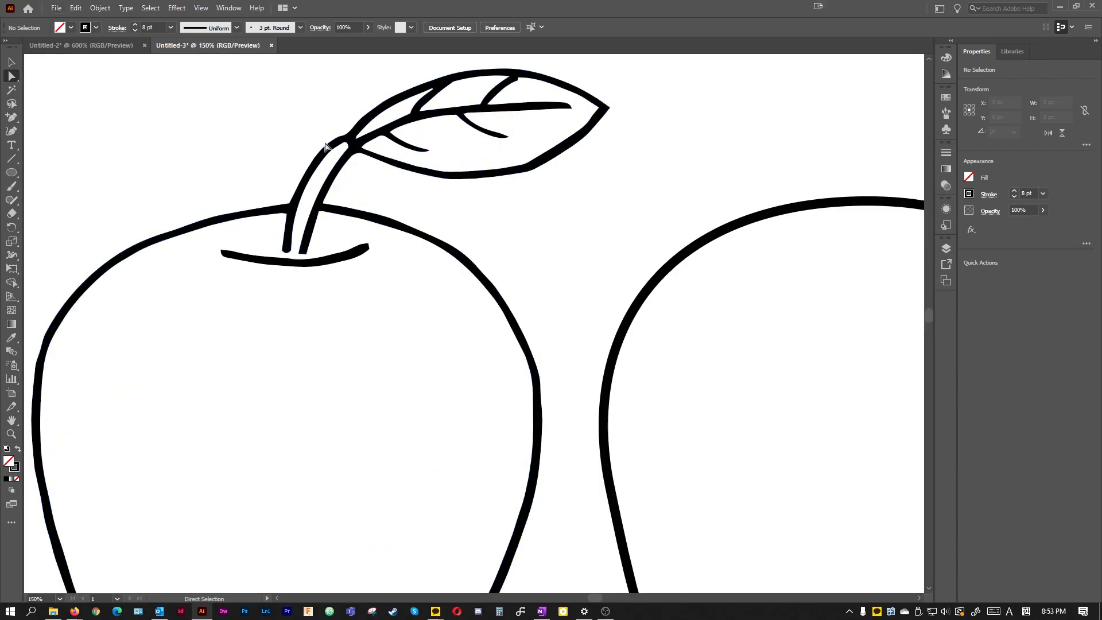
{"action": "scroll", "coordinate": [352, 276], "scroll_direction": "down", "scroll_amount": 2}
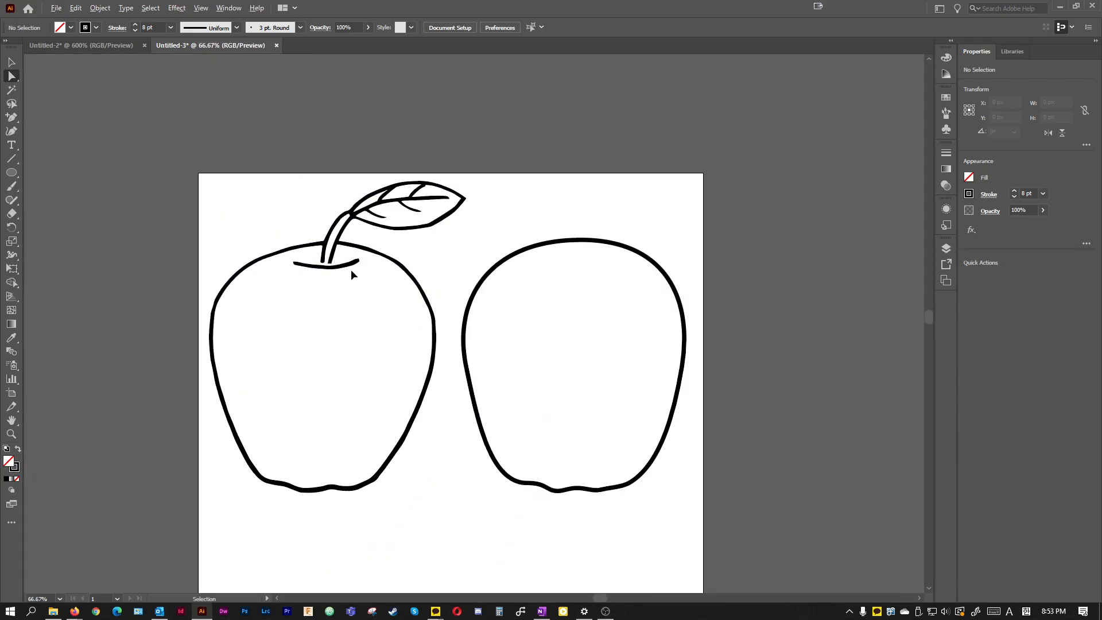
{"action": "scroll", "coordinate": [653, 278], "scroll_direction": "up", "scroll_amount": 2}
{"action": "scroll", "coordinate": [539, 270], "scroll_direction": "down", "scroll_amount": 2}
{"action": "scroll", "coordinate": [49, 248], "scroll_direction": "up", "scroll_amount": 1}
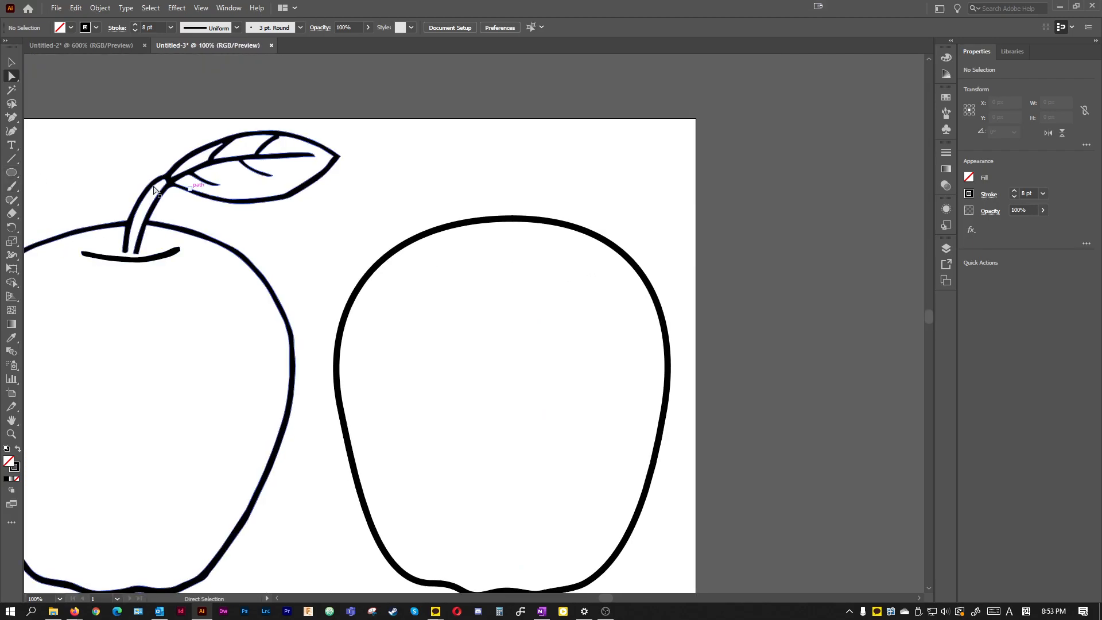
{"action": "left_click", "coordinate": [11, 159]}
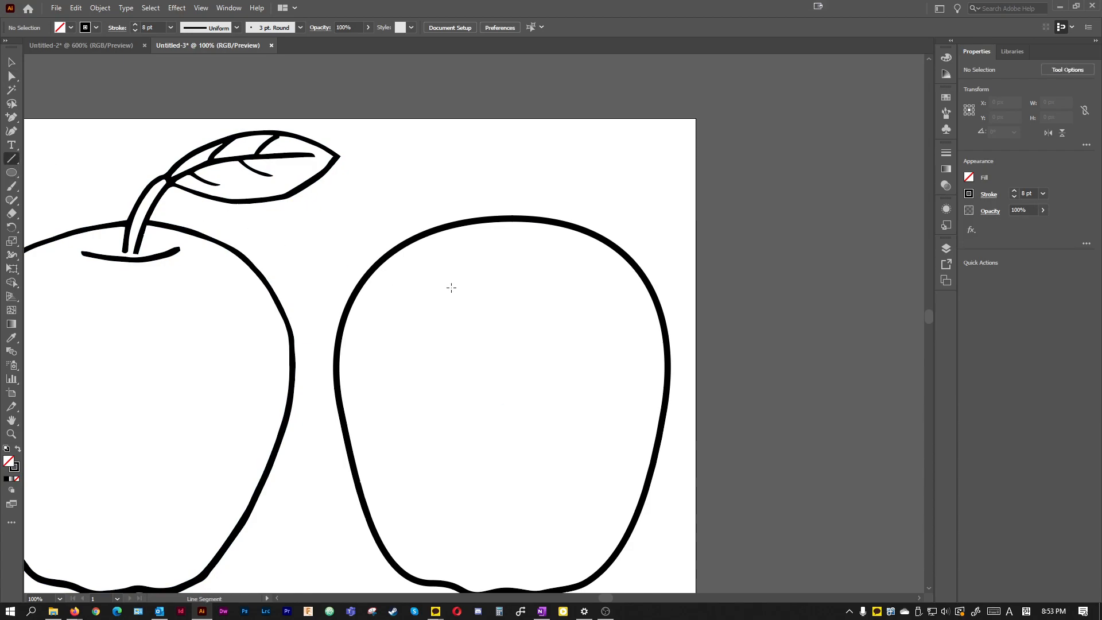
{"action": "left_click_drag", "start_coordinate": [445, 283], "coordinate": [566, 282]}
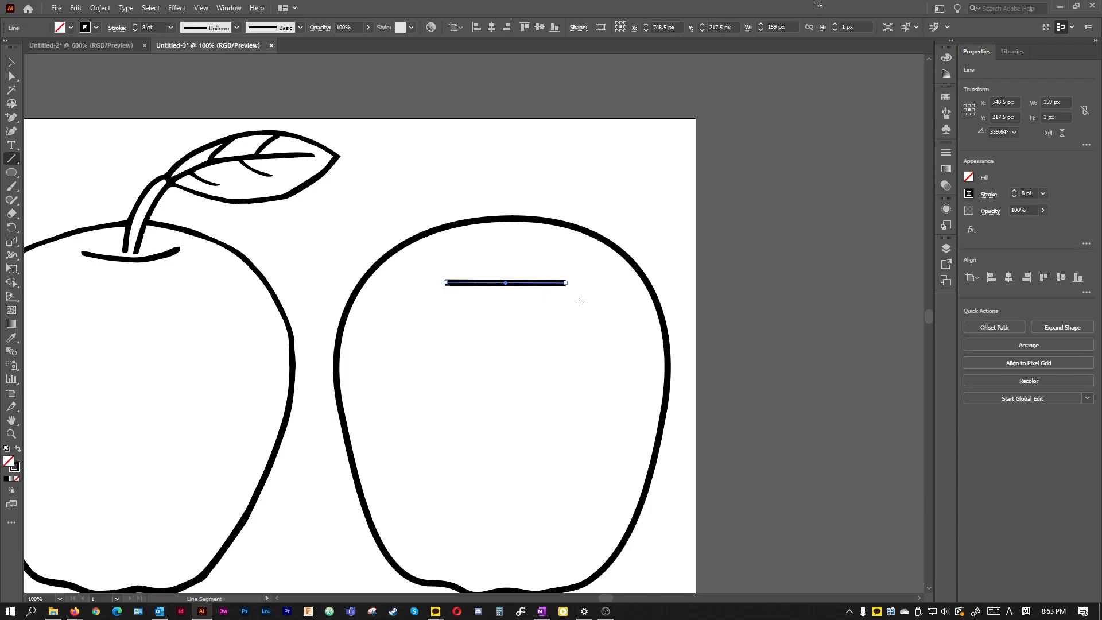
Move the line up to about X 755.5 px, Y 201.5 px, just below the top of the new outline.
{"action": "left_click", "coordinate": [11, 89]}
{"action": "left_click", "coordinate": [10, 75]}
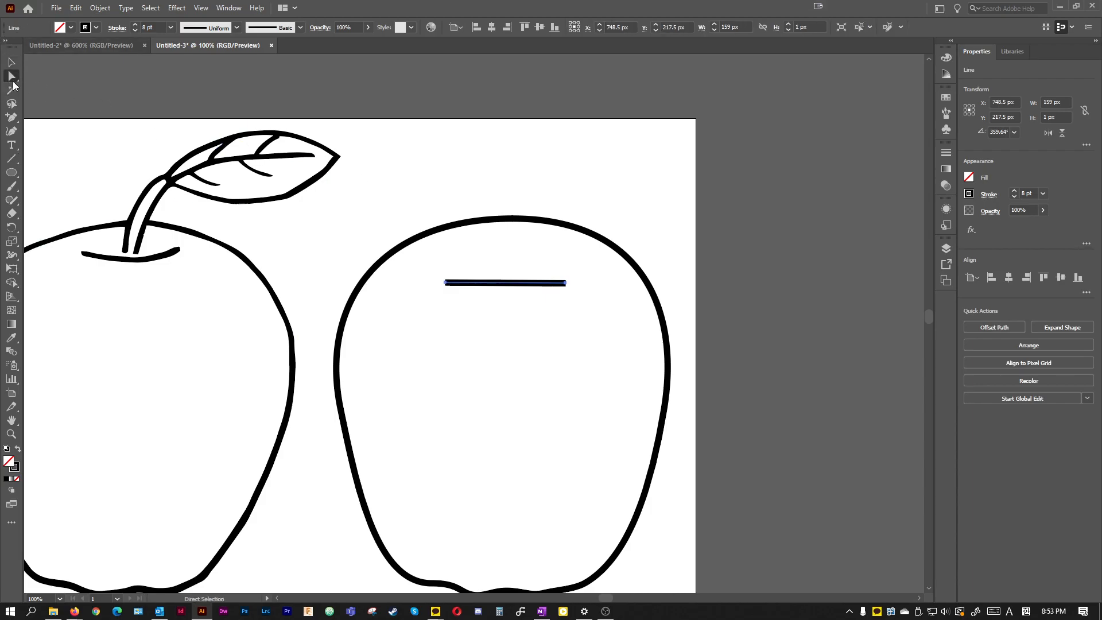
{"action": "scroll", "coordinate": [574, 285], "scroll_direction": "up", "scroll_amount": 1}
{"action": "left_click_drag", "start_coordinate": [493, 283], "coordinate": [501, 265]}
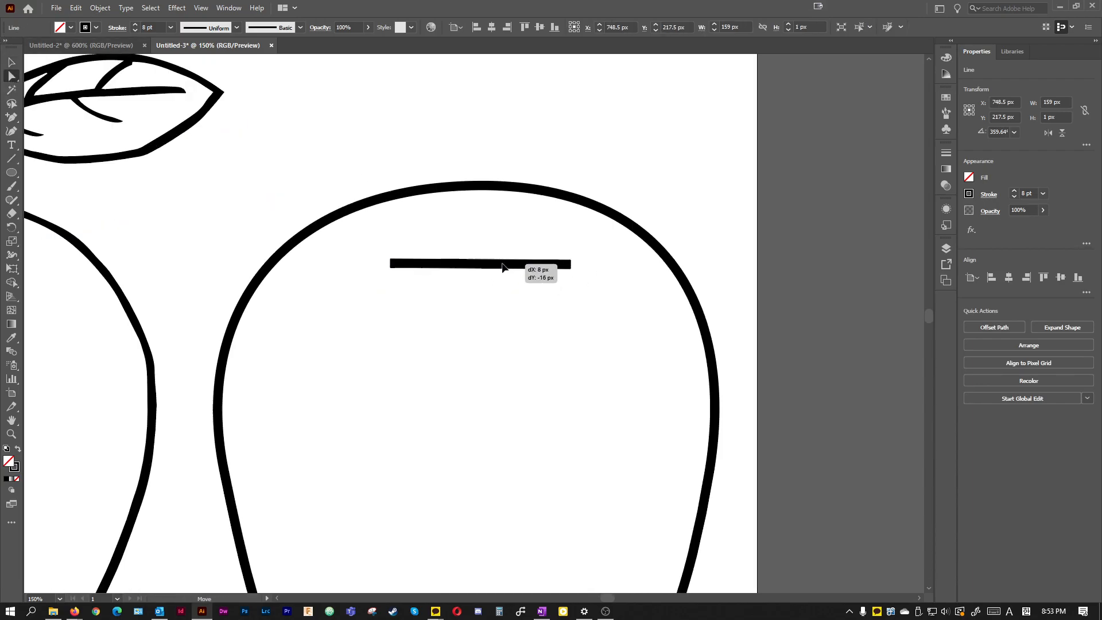
{"action": "left_click", "coordinate": [570, 264]}
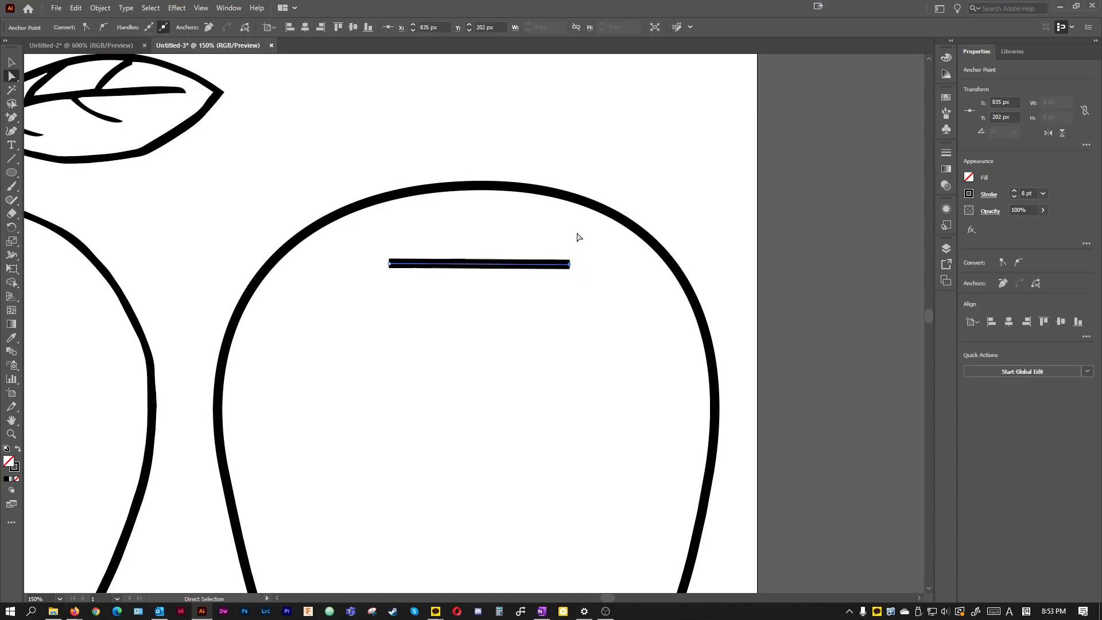
{"action": "left_click", "coordinate": [607, 136]}
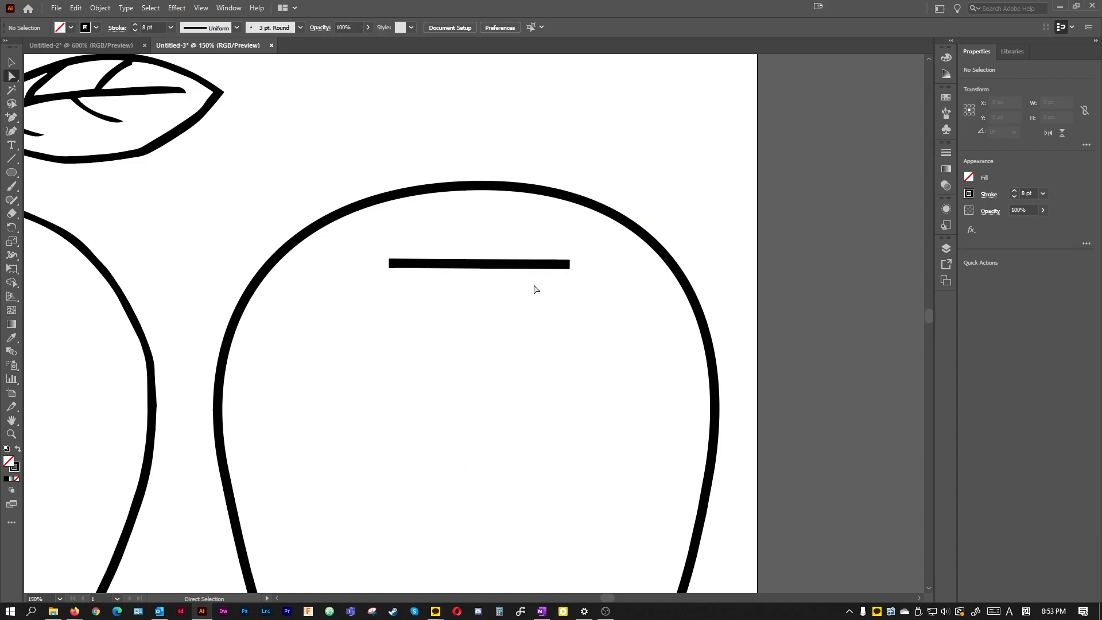
Select the straight line inside the new apple and show the full set of Stroke options for it.
{"action": "scroll", "coordinate": [458, 270], "scroll_direction": "up", "scroll_amount": 6}
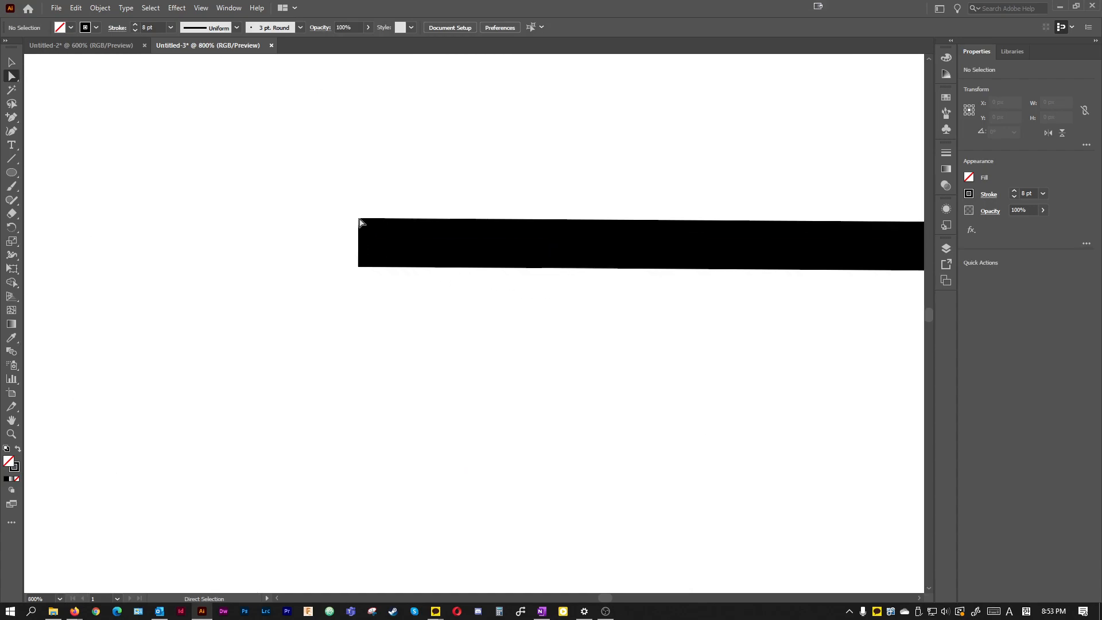
{"action": "scroll", "coordinate": [373, 273], "scroll_direction": "down", "scroll_amount": 5}
{"action": "scroll", "coordinate": [374, 270], "scroll_direction": "up", "scroll_amount": 6}
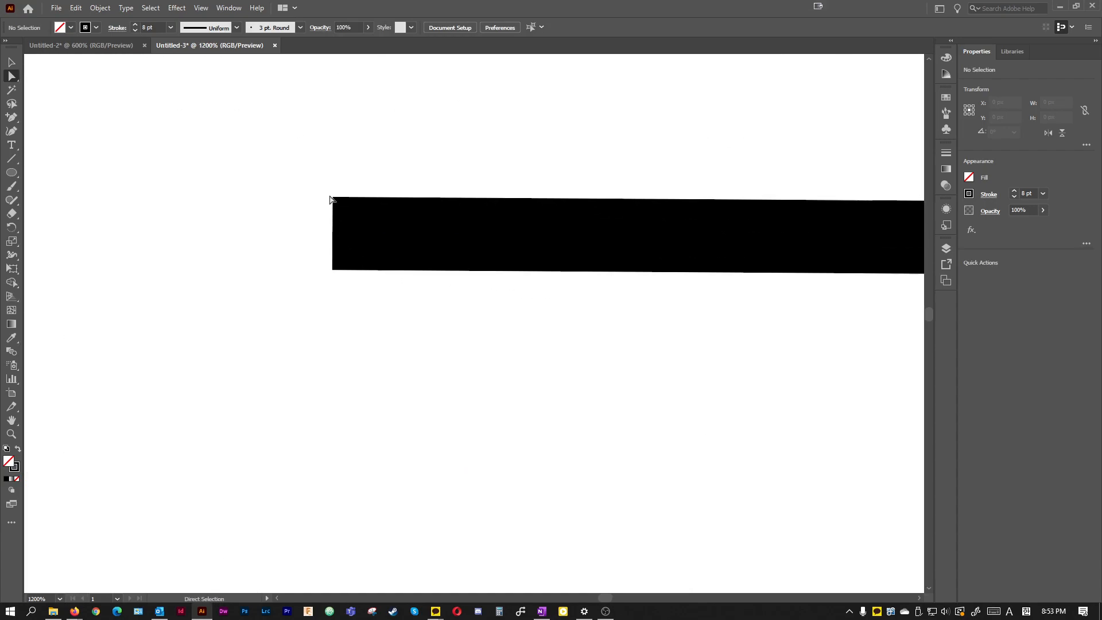
{"action": "scroll", "coordinate": [390, 224], "scroll_direction": "down", "scroll_amount": 3}
{"action": "left_click", "coordinate": [498, 232]}
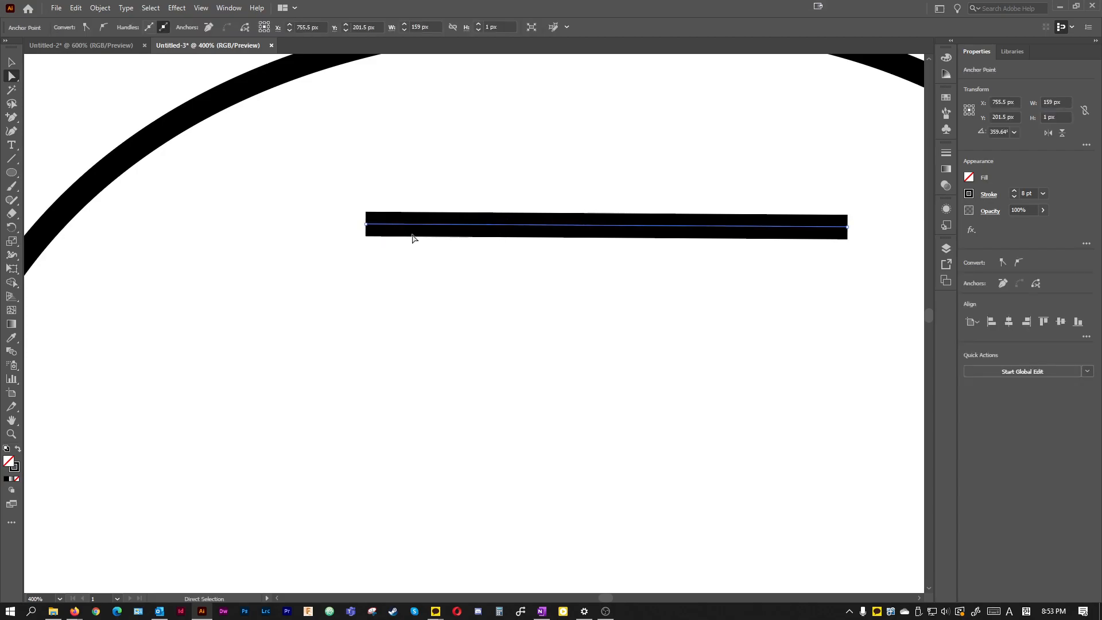
{"action": "left_click", "coordinate": [229, 8]}
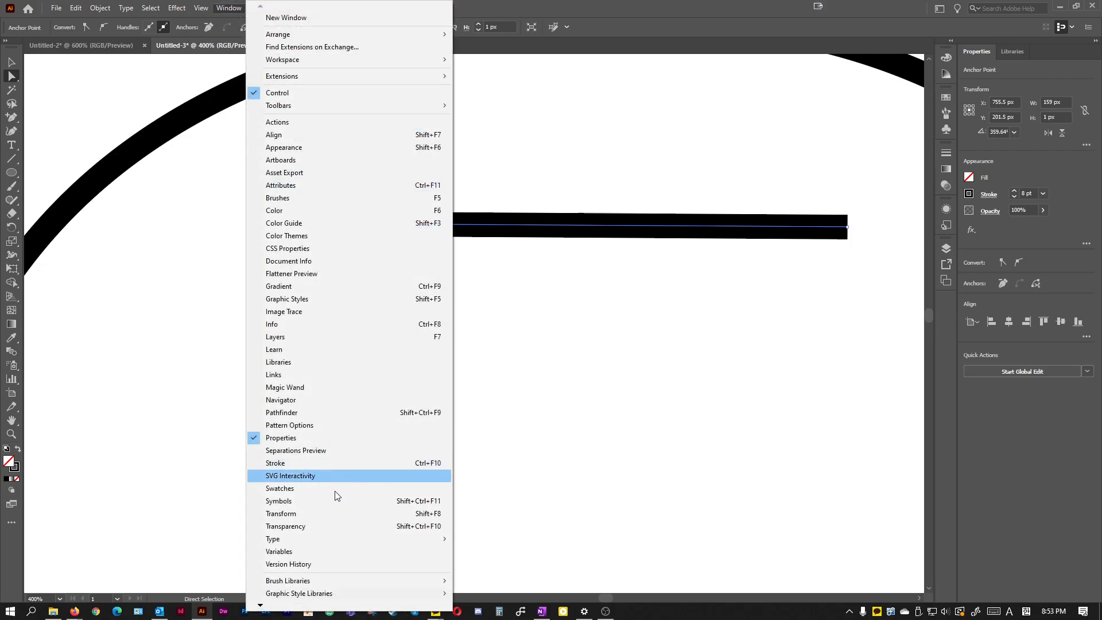
{"action": "left_click", "coordinate": [298, 464]}
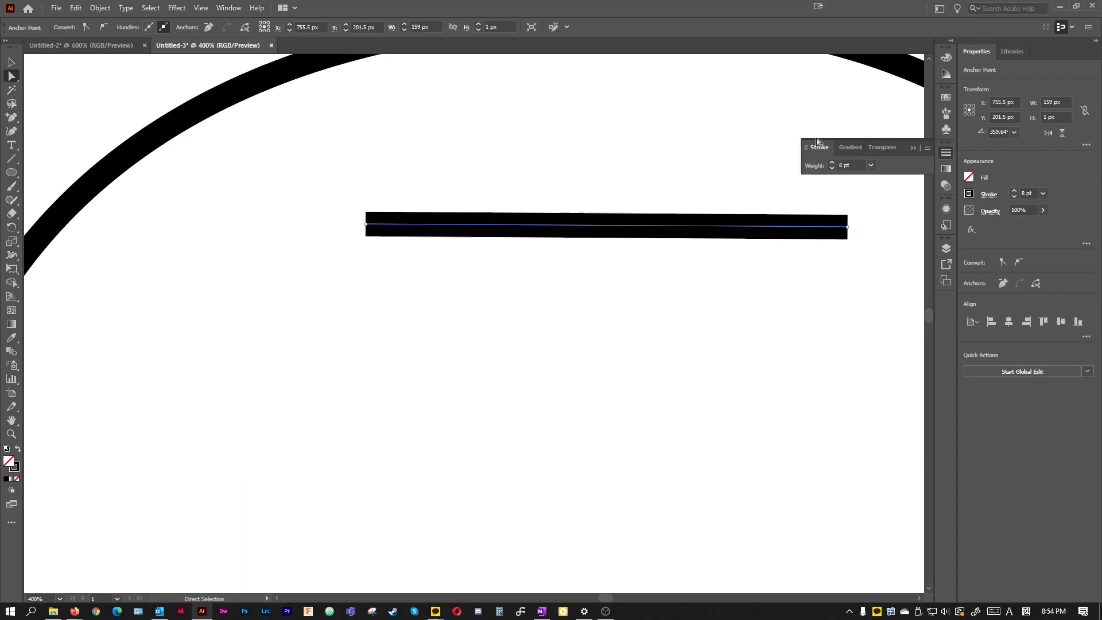
{"action": "left_click", "coordinate": [928, 149]}
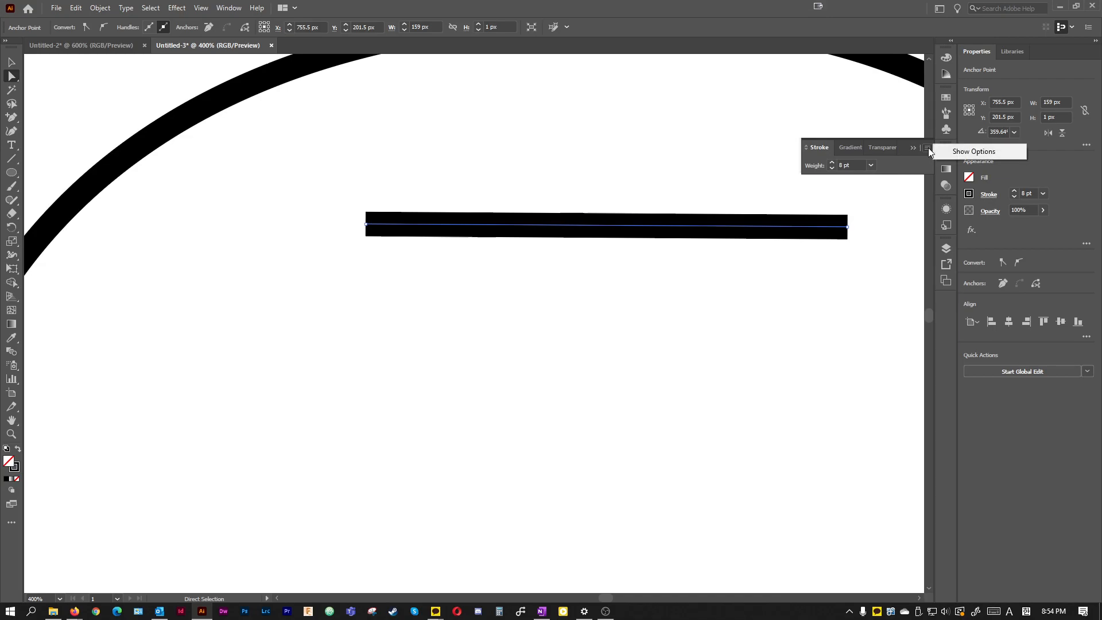
{"action": "left_click", "coordinate": [973, 151]}
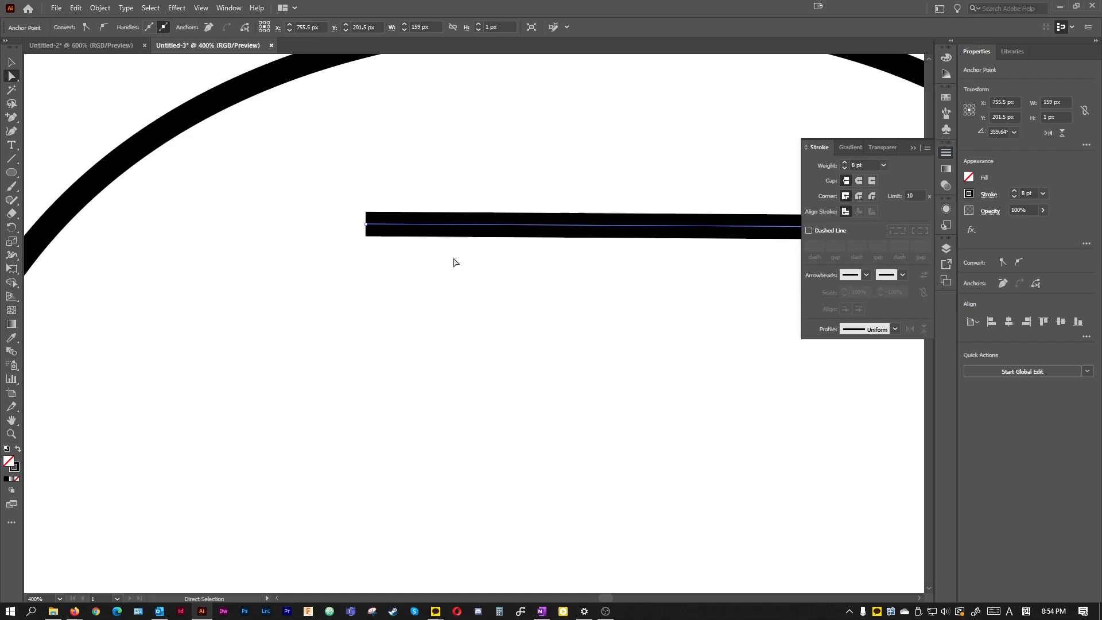
Give the line's stroke Round Cap ends and collapse the stroke settings.
{"action": "left_click", "coordinate": [858, 182]}
{"action": "scroll", "coordinate": [402, 297], "scroll_direction": "down", "scroll_amount": 2}
{"action": "scroll", "coordinate": [460, 294], "scroll_direction": "up", "scroll_amount": 1}
{"action": "scroll", "coordinate": [461, 290], "scroll_direction": "down", "scroll_amount": 4}
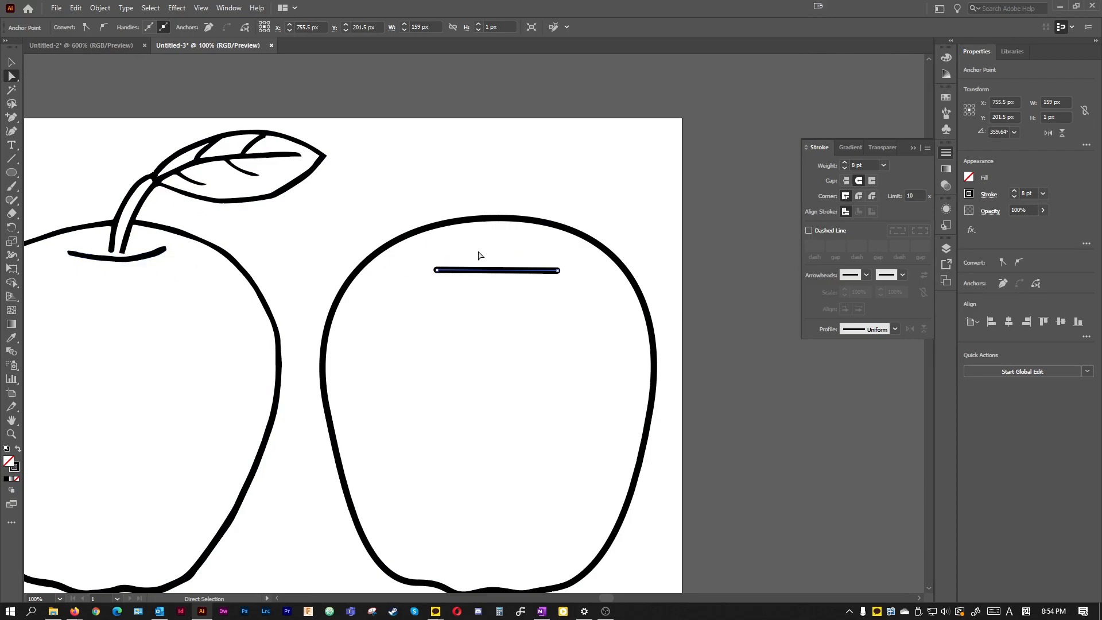
{"action": "scroll", "coordinate": [494, 266], "scroll_direction": "up", "scroll_amount": 2}
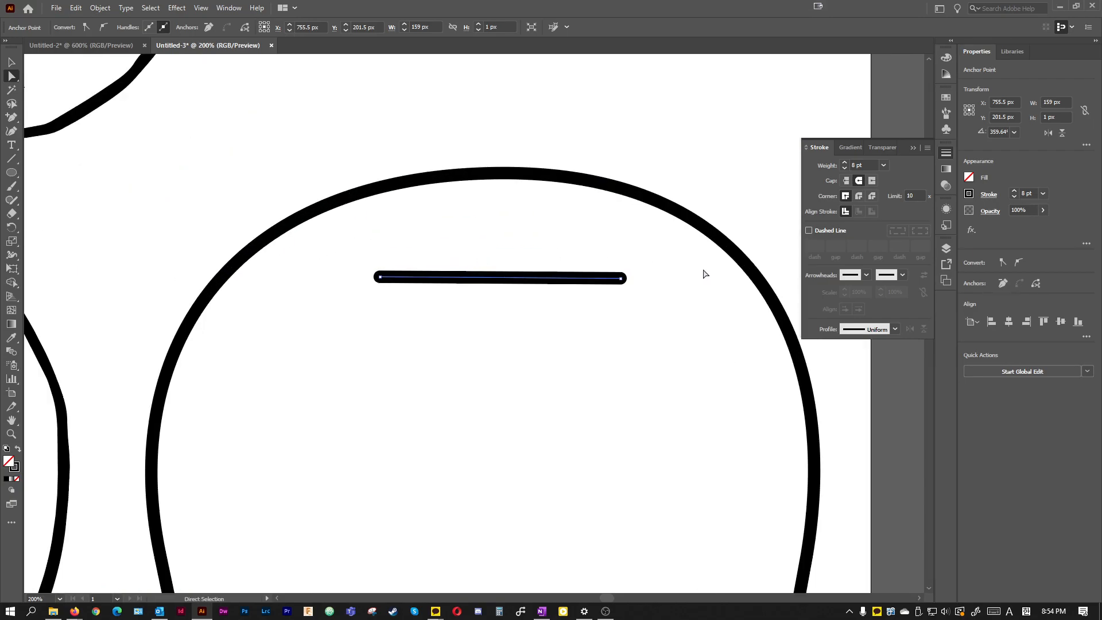
{"action": "left_click", "coordinate": [913, 148]}
Add an anchor point at the middle of the line, about X 755.5 px, Y 201.5 px.
{"action": "scroll", "coordinate": [504, 285], "scroll_direction": "down", "scroll_amount": 3}
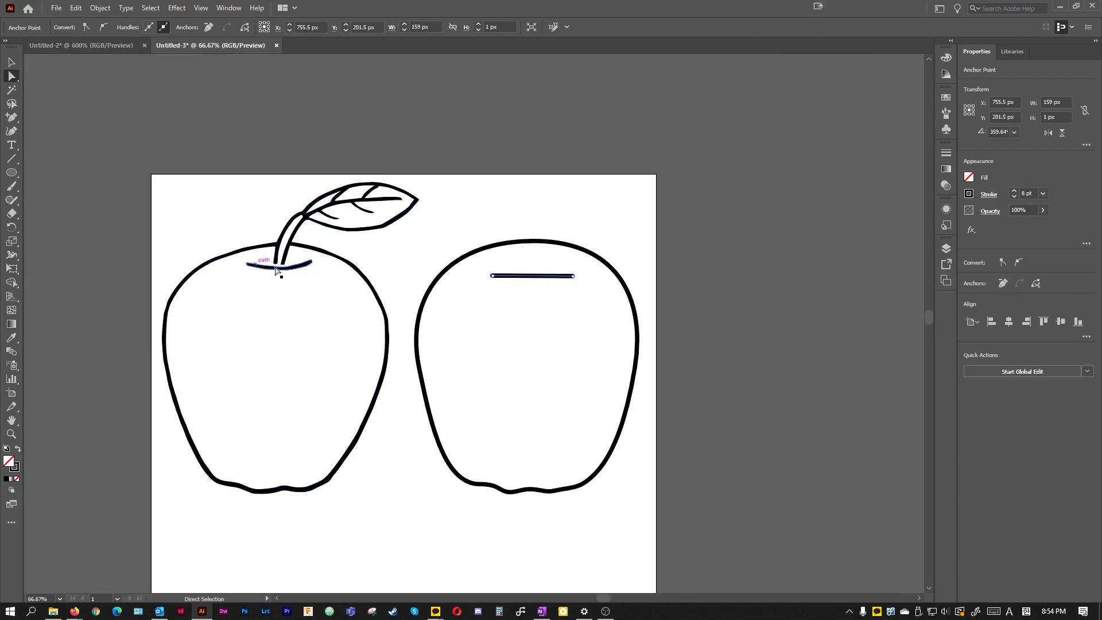
{"action": "scroll", "coordinate": [605, 289], "scroll_direction": "up", "scroll_amount": 1}
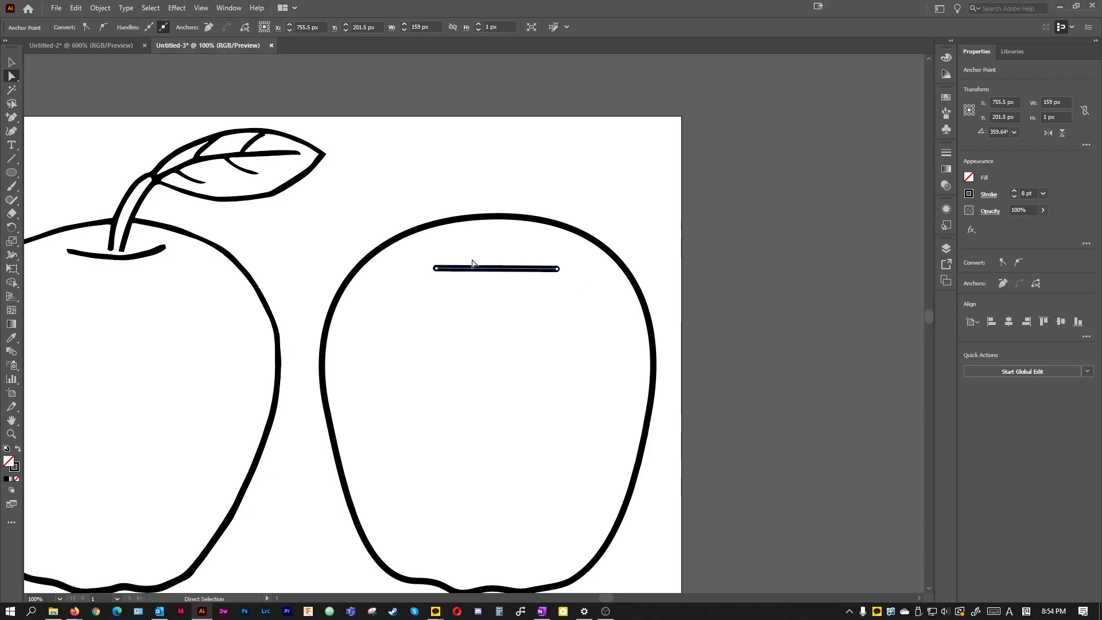
{"action": "left_click", "coordinate": [12, 118]}
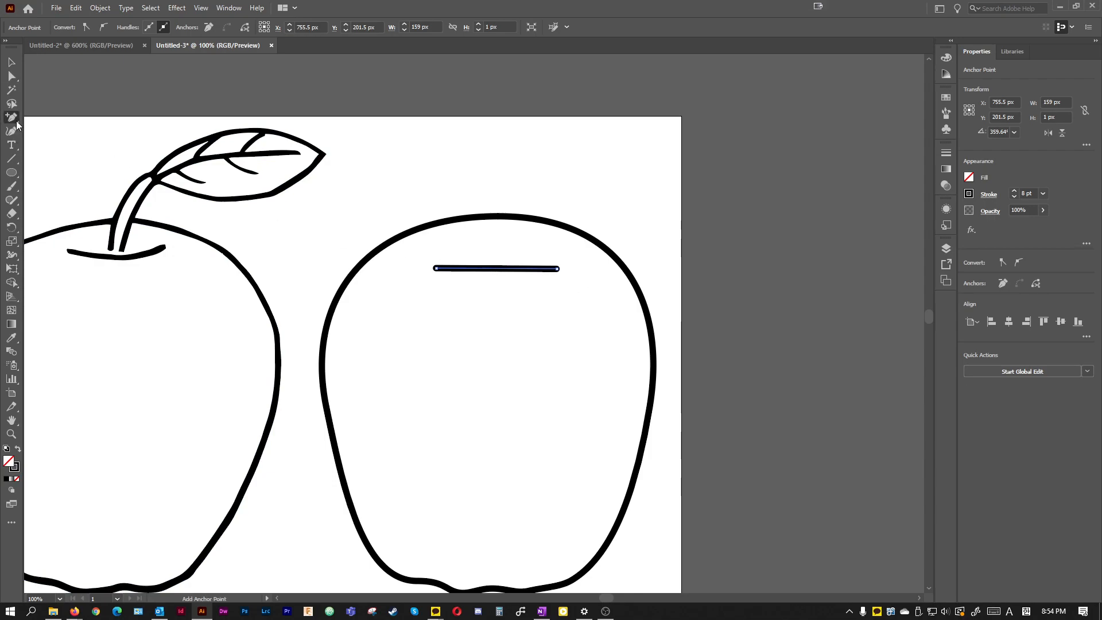
{"action": "left_click", "coordinate": [497, 269]}
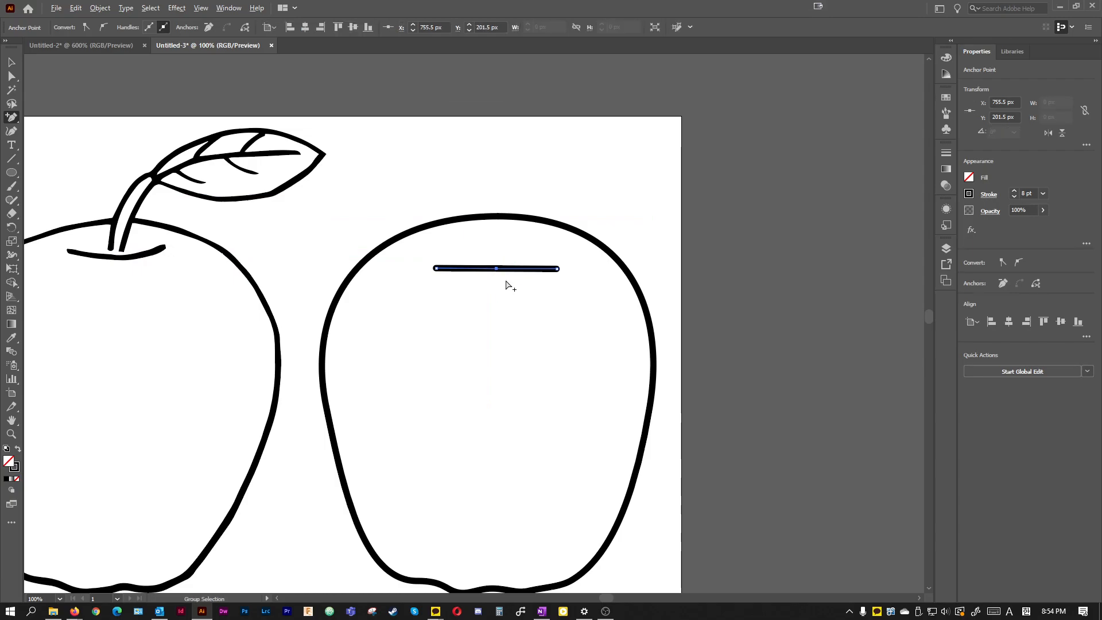
{"action": "key", "text": "ctrl+equal"}
{"action": "key", "text": "ctrl+equal"}
{"action": "key", "text": "ctrl+equal"}
{"action": "key", "text": "ctrl+equal"}
{"action": "key", "text": "ctrl+equal"}
{"action": "left_click", "coordinate": [486, 264]}
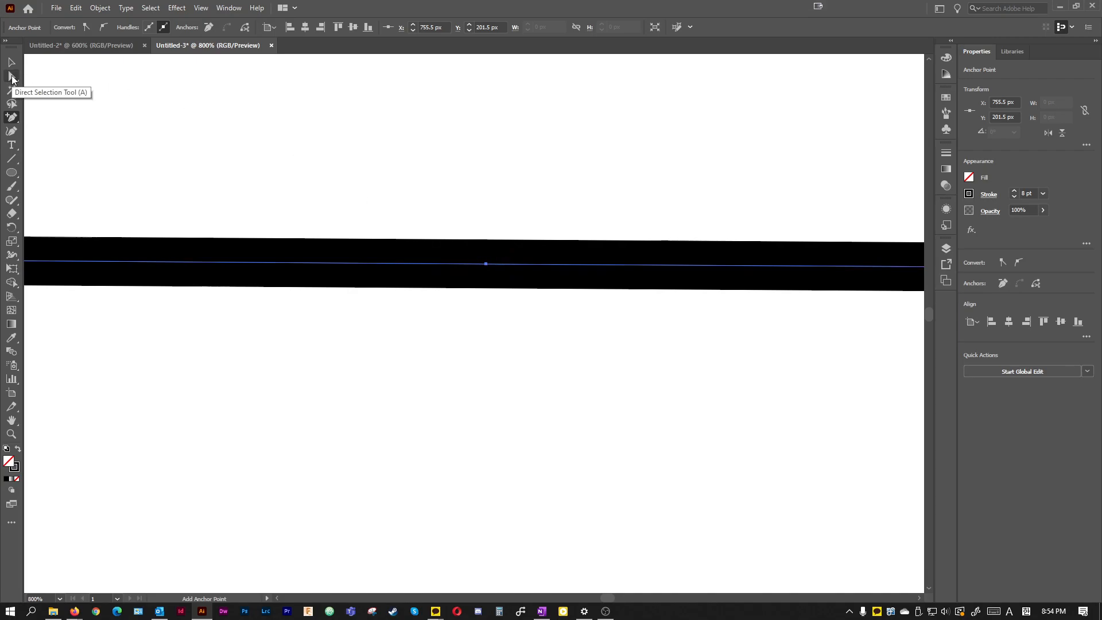
Move the line's middle anchor down to X 756 px, Y 218 px with Direct Selection so the line forms a shallow V.
{"action": "left_click", "coordinate": [12, 79]}
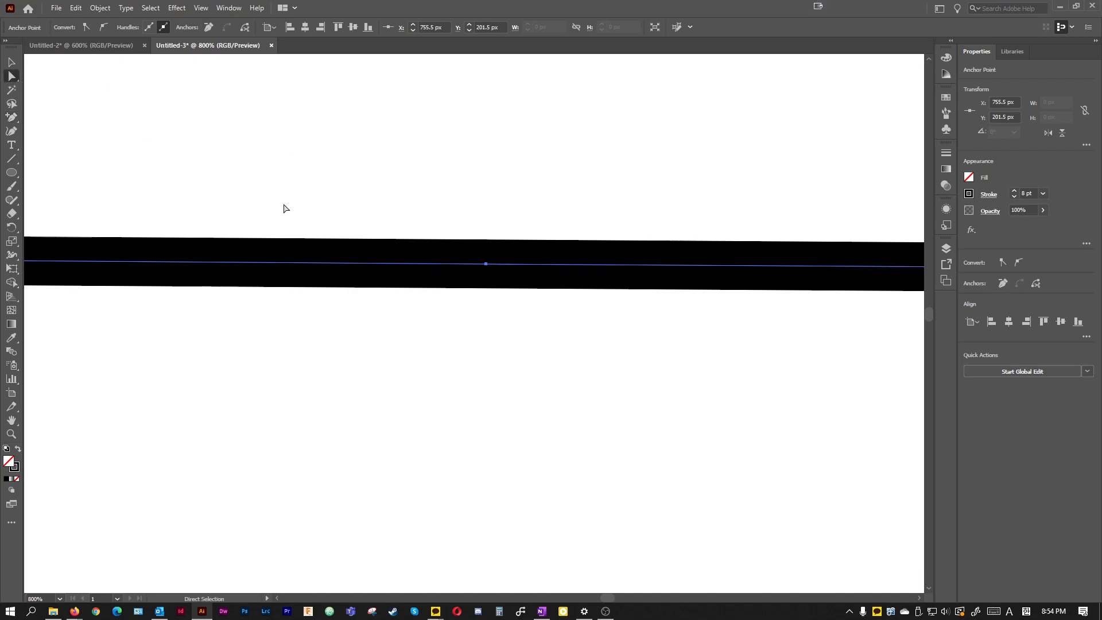
{"action": "key", "text": "ctrl+minus"}
{"action": "key", "text": "ctrl+minus"}
{"action": "left_click_drag", "start_coordinate": [451, 259], "coordinate": [451, 296]}
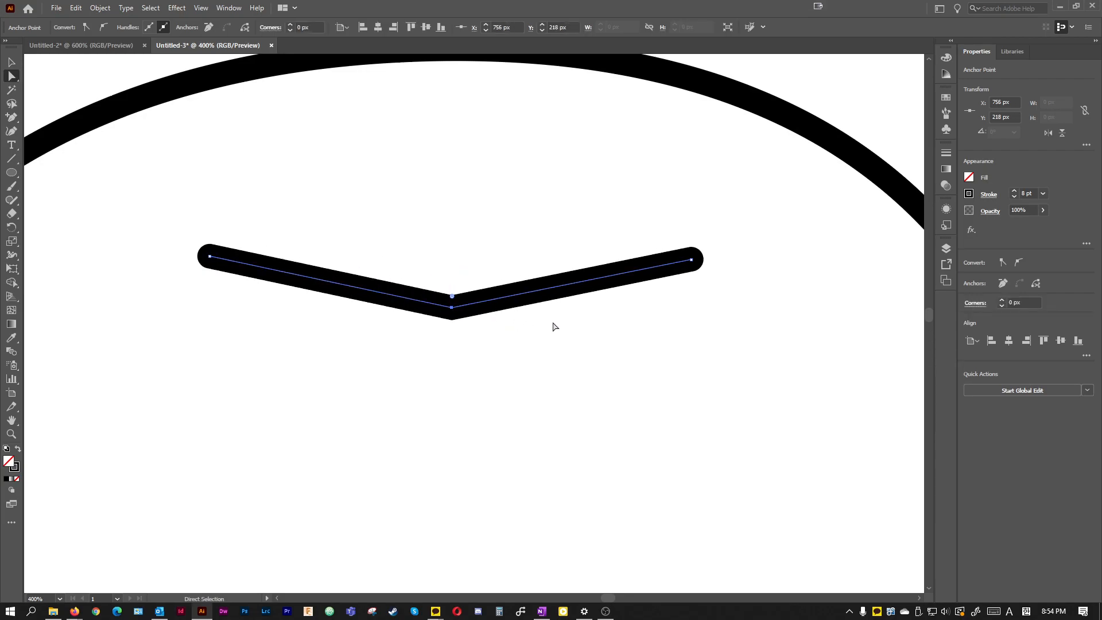
{"action": "scroll", "coordinate": [554, 321], "scroll_direction": "down", "scroll_amount": 3}
{"action": "scroll", "coordinate": [560, 319], "scroll_direction": "up", "scroll_amount": 2}
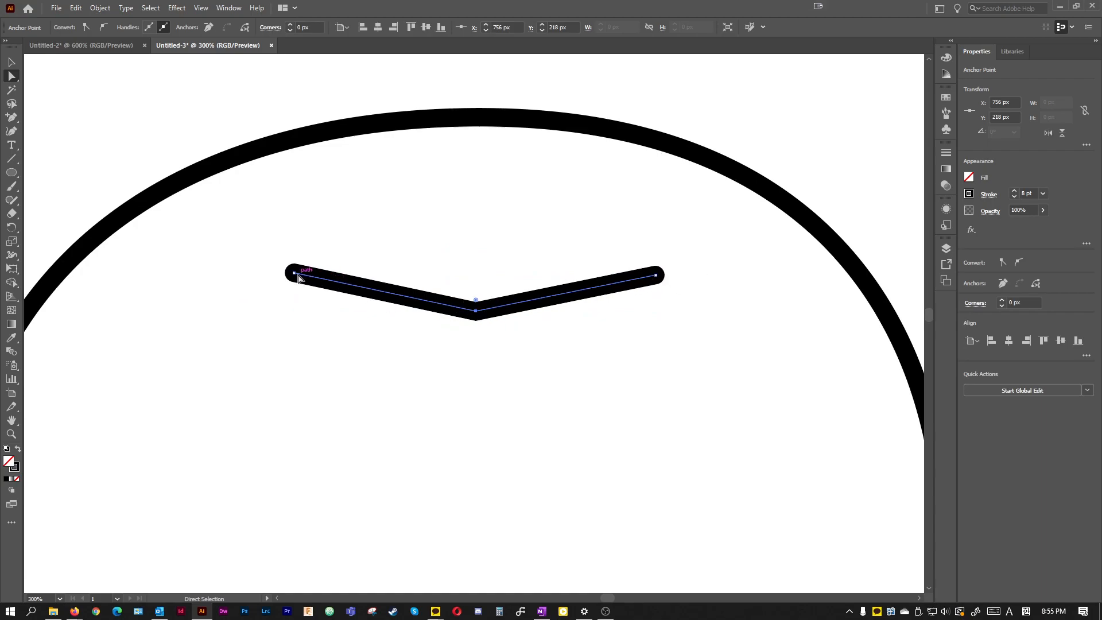
{"action": "left_click", "coordinate": [475, 251]}
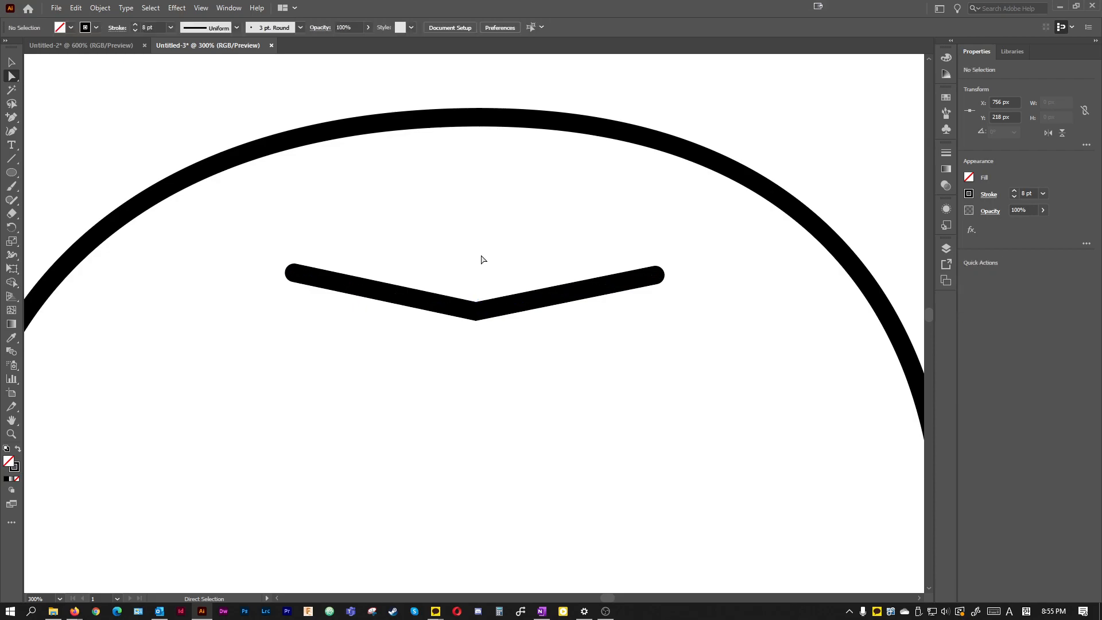
Convert the V's middle anchor to a smooth point and lengthen both of its handles horizontally for a wider curve.
{"action": "left_click", "coordinate": [476, 314]}
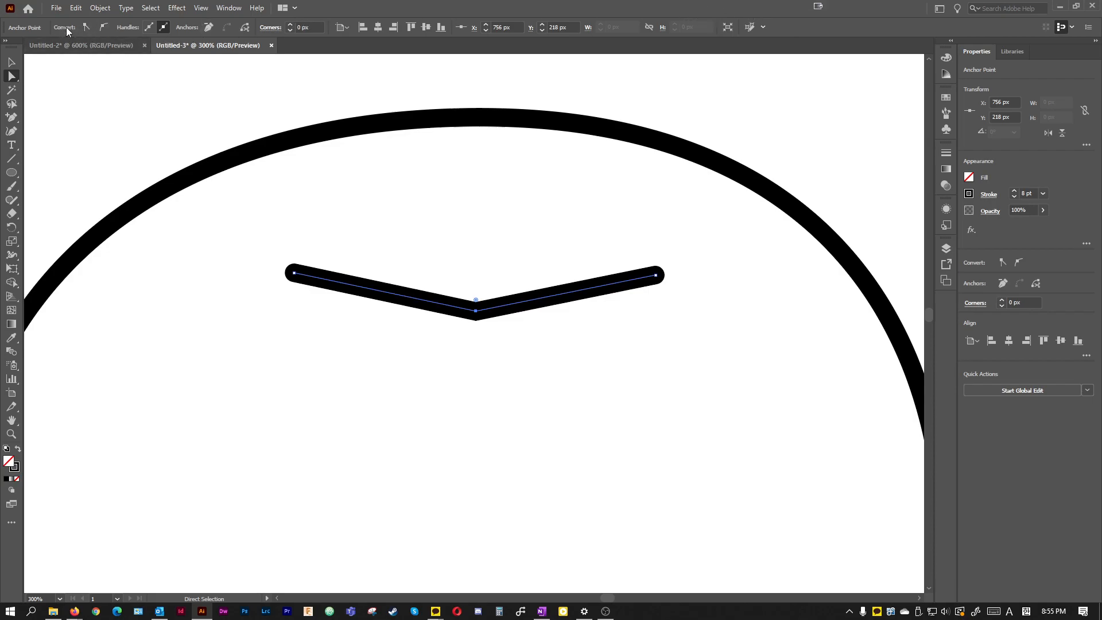
{"action": "left_click", "coordinate": [103, 27]}
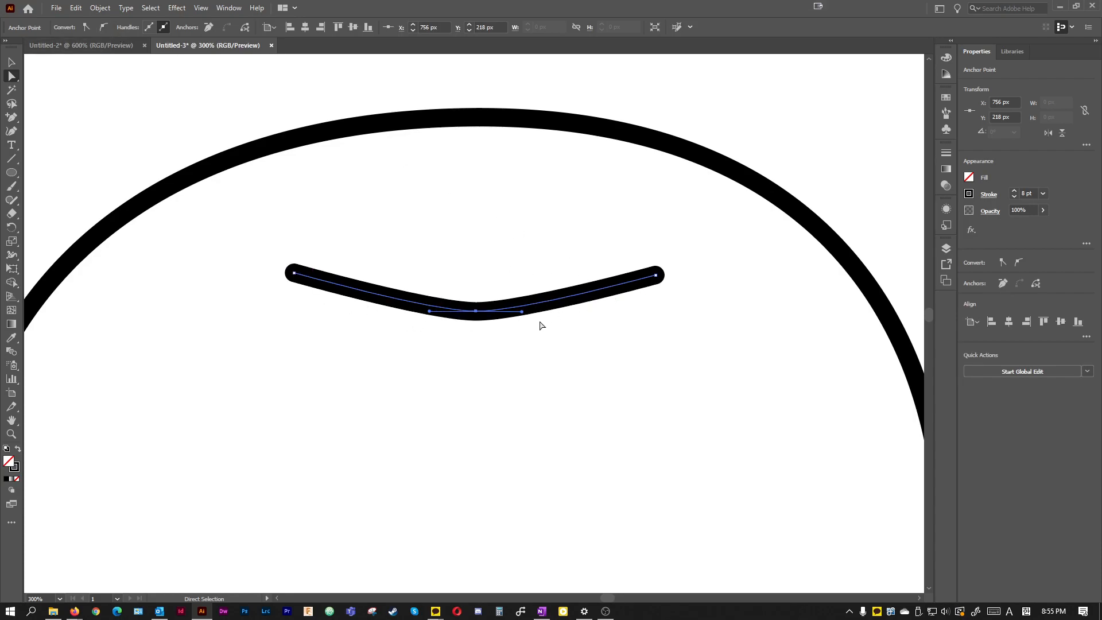
{"action": "left_click_drag", "start_coordinate": [431, 316], "coordinate": [405, 316]}
{"action": "left_click_drag", "start_coordinate": [521, 316], "coordinate": [560, 315]}
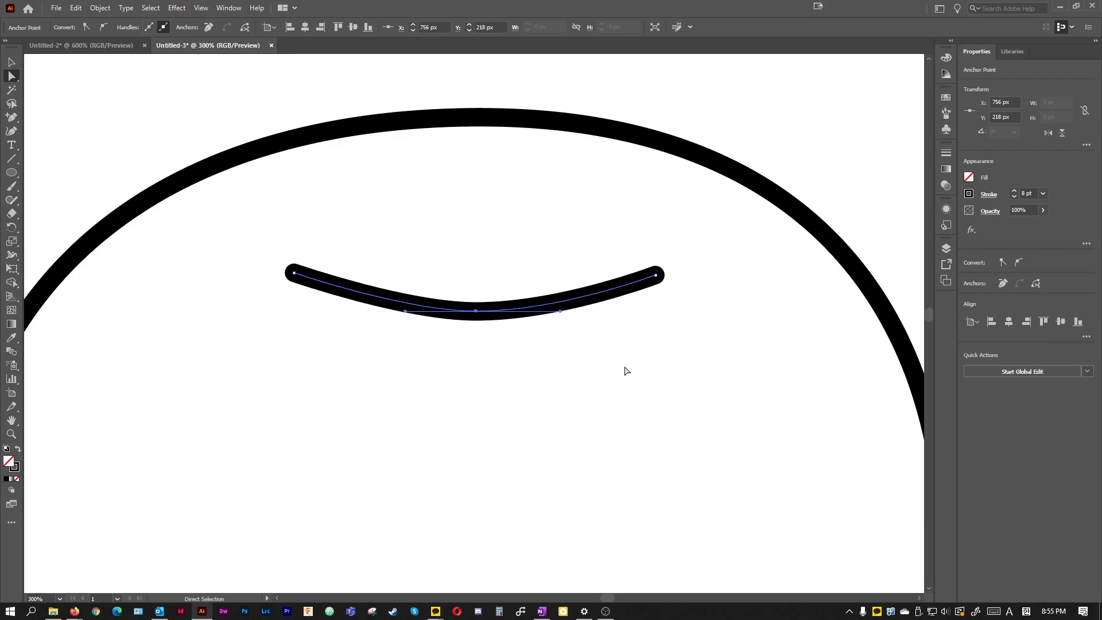
{"action": "left_click", "coordinate": [633, 371]}
{"action": "scroll", "coordinate": [663, 386], "scroll_direction": "down", "scroll_amount": 3}
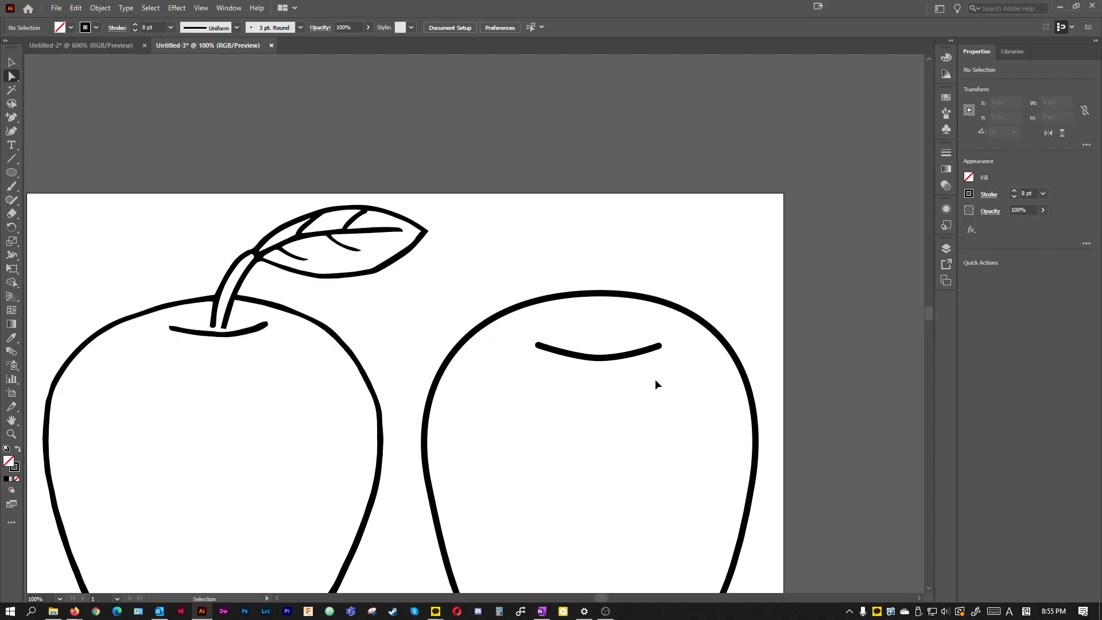
Move the whole stem-hollow curve up to about X 755.5 px, Y 192.5 px, closer to the top of the new apple.
{"action": "scroll", "coordinate": [655, 379], "scroll_direction": "up", "scroll_amount": 4}
{"action": "left_click", "coordinate": [536, 336]}
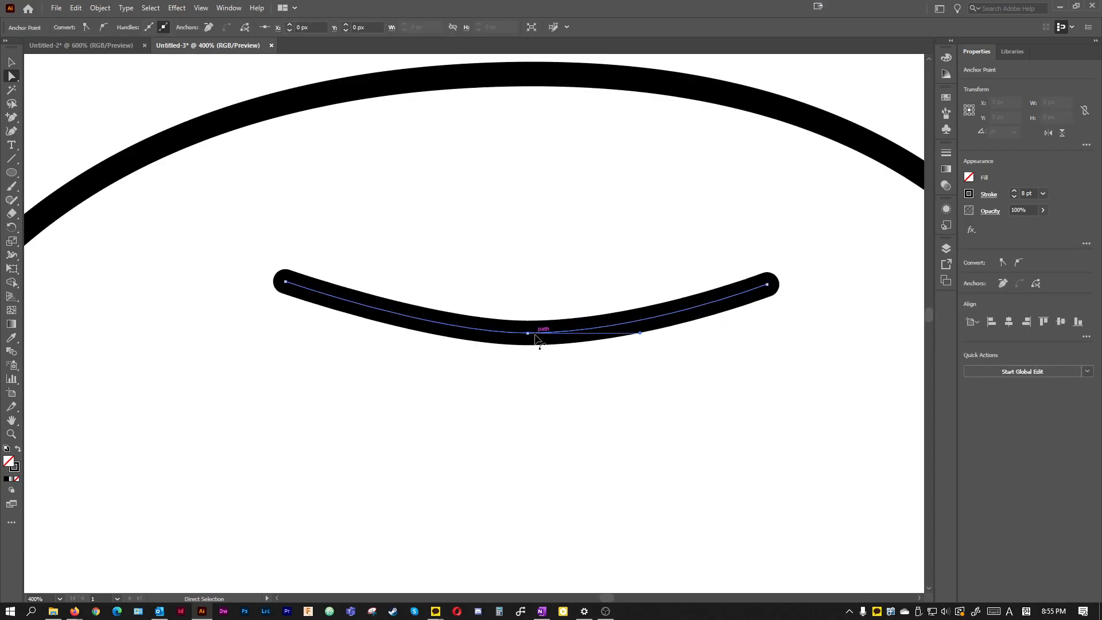
{"action": "left_click", "coordinate": [543, 355]}
{"action": "key", "text": "v"}
{"action": "left_click", "coordinate": [546, 336]}
{"action": "scroll", "coordinate": [546, 337], "scroll_direction": "down", "scroll_amount": 1}
{"action": "left_click", "coordinate": [542, 367]}
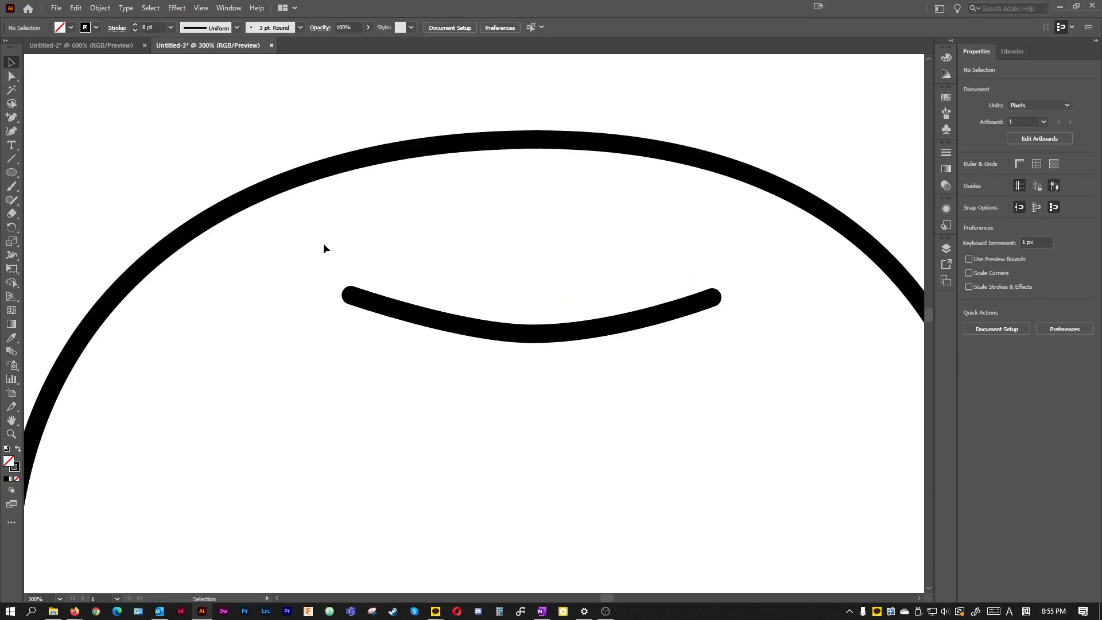
{"action": "left_click_drag", "start_coordinate": [532, 334], "coordinate": [531, 280]}
{"action": "key", "text": "ctrl+minus"}
{"action": "scroll", "coordinate": [571, 321], "scroll_direction": "down", "scroll_amount": 2}
{"action": "scroll", "coordinate": [570, 315], "scroll_direction": "up", "scroll_amount": 2}
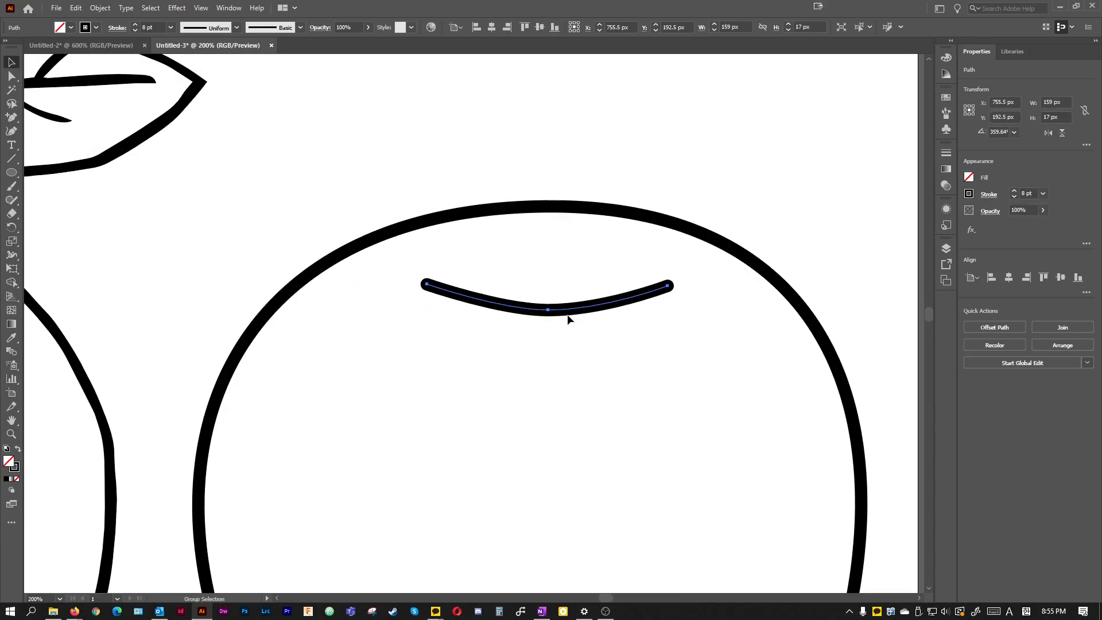
{"action": "left_click", "coordinate": [597, 343]}
{"action": "scroll", "coordinate": [597, 343], "scroll_direction": "down", "scroll_amount": 3}
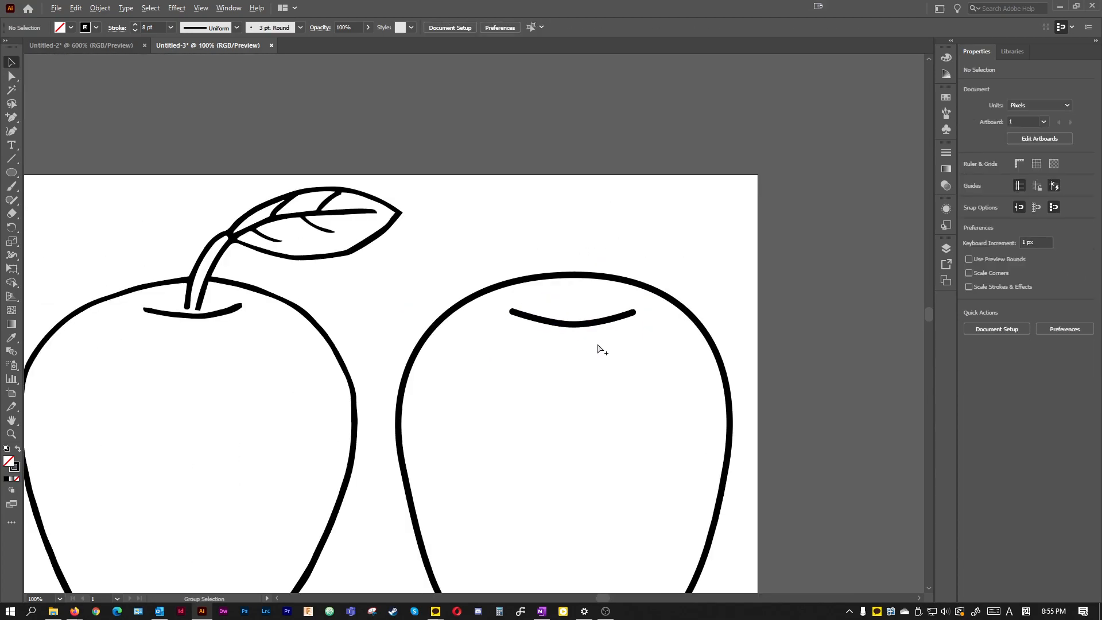
Draw the stem's outer edge and the start of the leaf's upper edge as four straight segments with the Pen tool, inside the new apple.
{"action": "scroll", "coordinate": [552, 345], "scroll_direction": "up", "scroll_amount": 1}
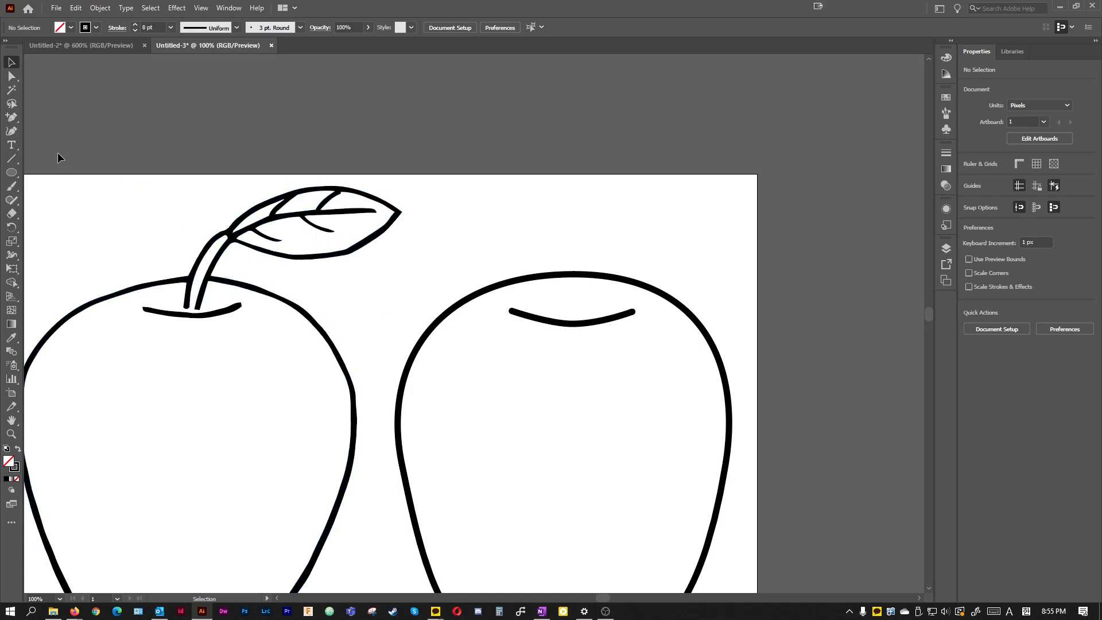
{"action": "left_click", "coordinate": [12, 118]}
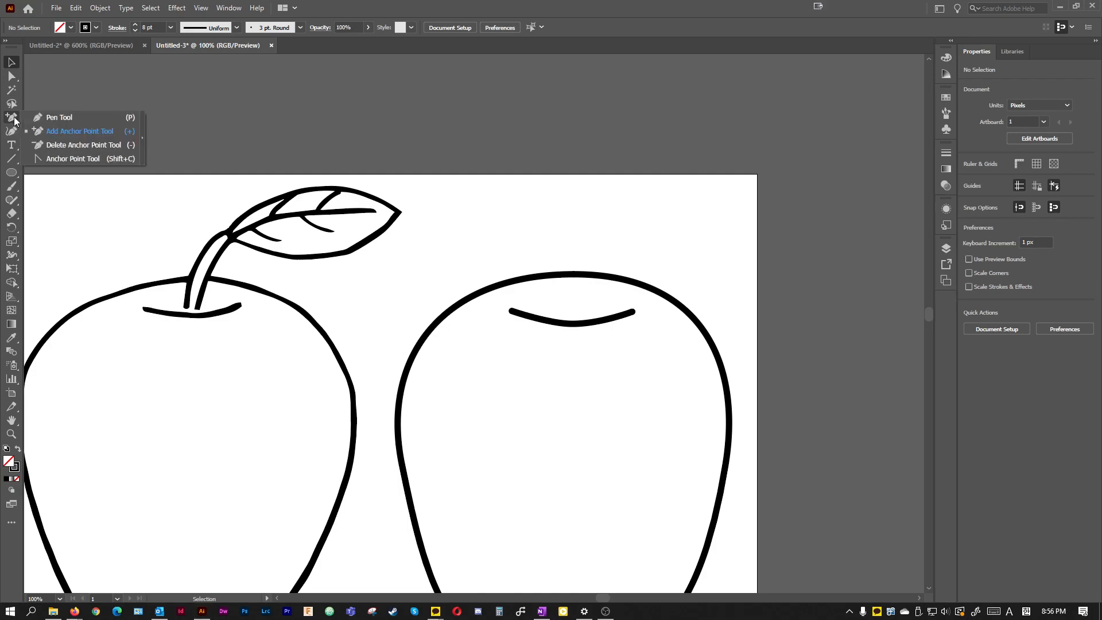
{"action": "left_click", "coordinate": [53, 117]}
{"action": "scroll", "coordinate": [488, 322], "scroll_direction": "down", "scroll_amount": 2}
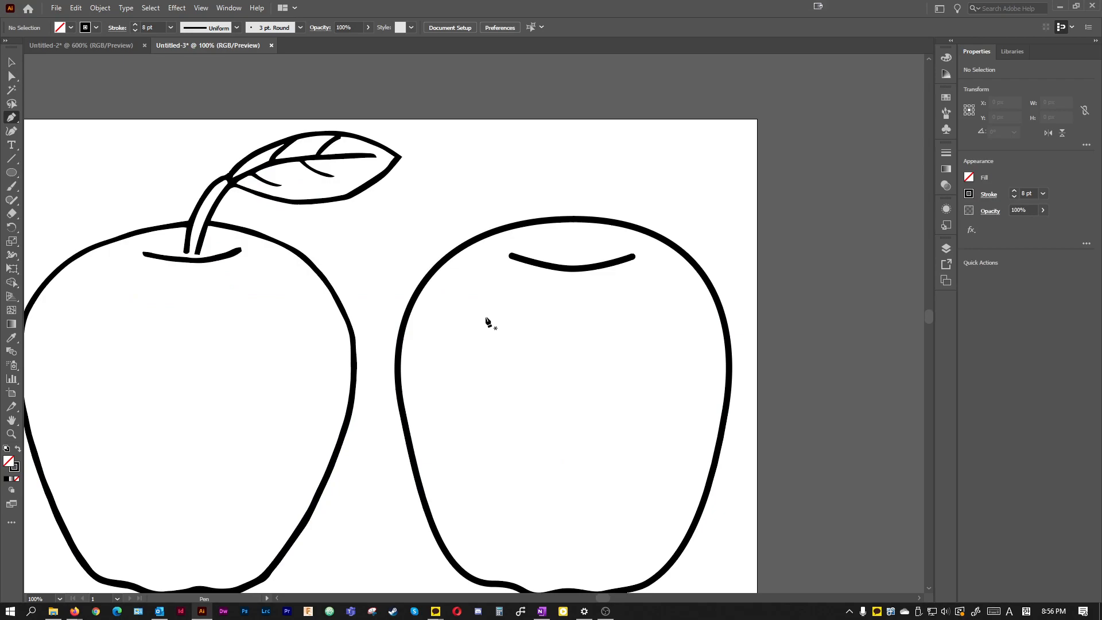
{"action": "scroll", "coordinate": [488, 321], "scroll_direction": "down", "scroll_amount": 1}
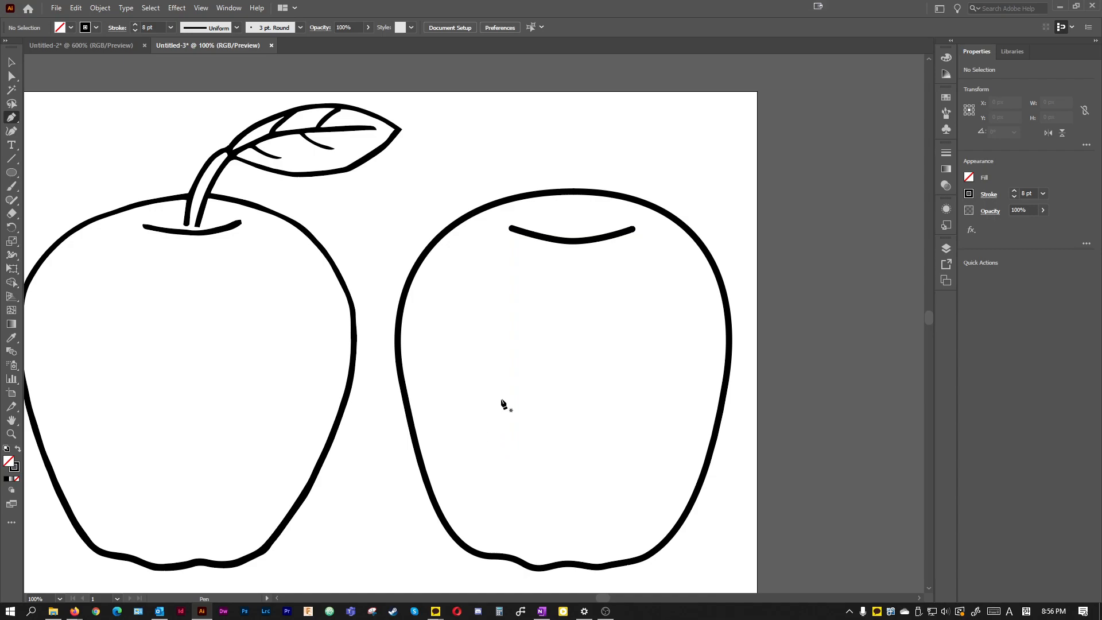
{"action": "left_click", "coordinate": [490, 454]}
{"action": "left_click", "coordinate": [499, 399]}
{"action": "left_click", "coordinate": [531, 354]}
{"action": "left_click", "coordinate": [564, 305]}
{"action": "left_click", "coordinate": [636, 280]}
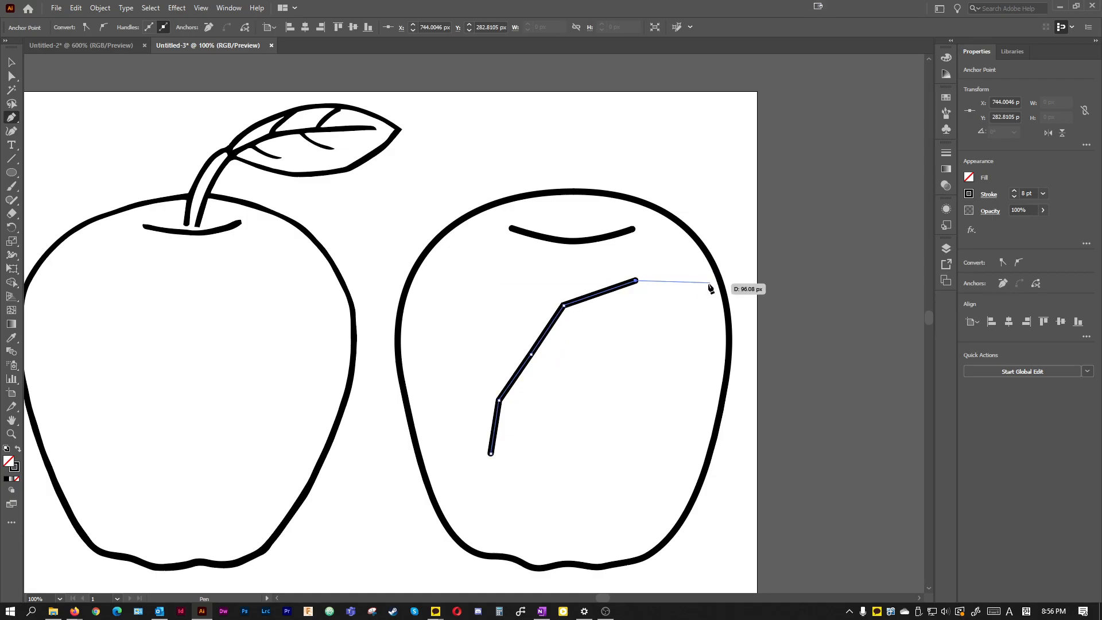
Continue the path around the leaf tip at X 1014 px, Y 271 px, back along its lower edge and down the stem to X 684 px, Y 415 px.
{"action": "left_click", "coordinate": [710, 283]}
{"action": "left_click", "coordinate": [768, 297]}
{"action": "left_click", "coordinate": [741, 351]}
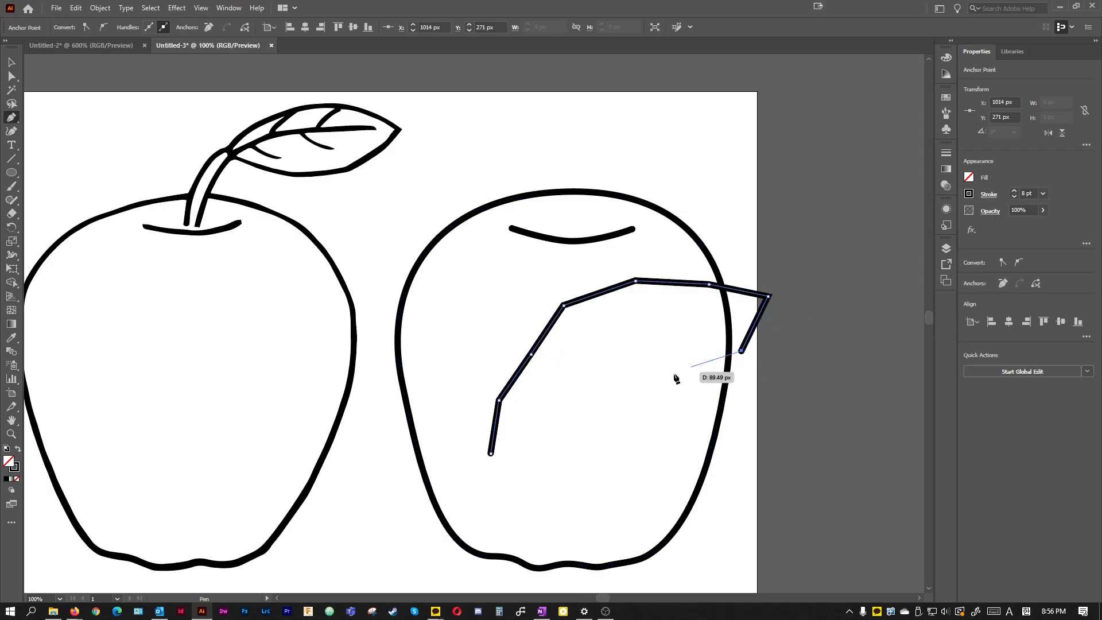
{"action": "left_click", "coordinate": [650, 380]}
{"action": "left_click", "coordinate": [566, 343]}
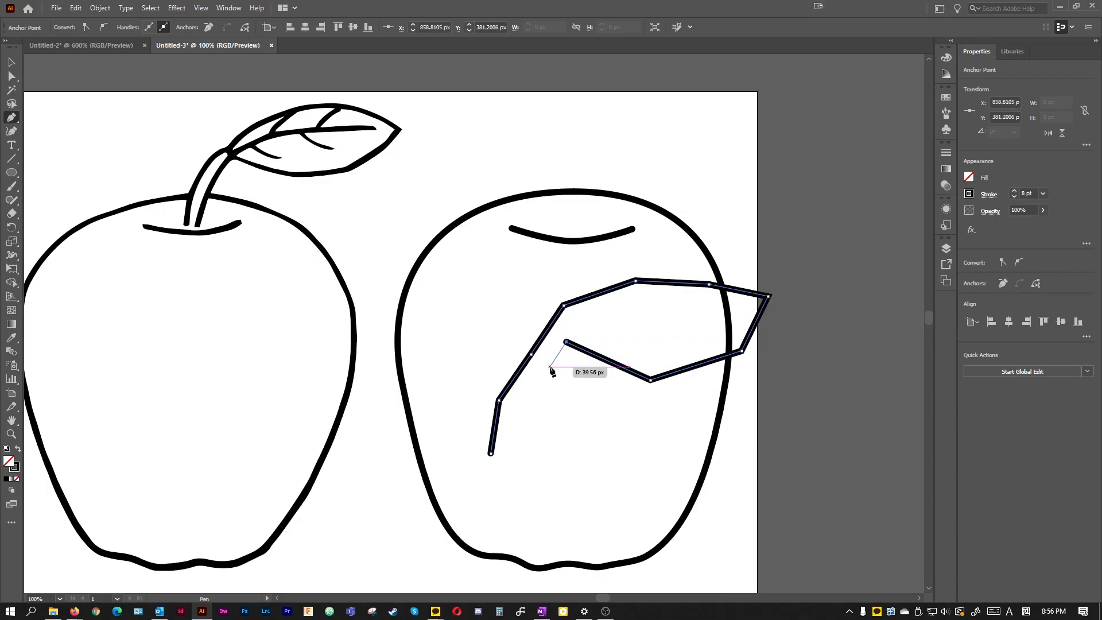
{"action": "left_click", "coordinate": [528, 393]}
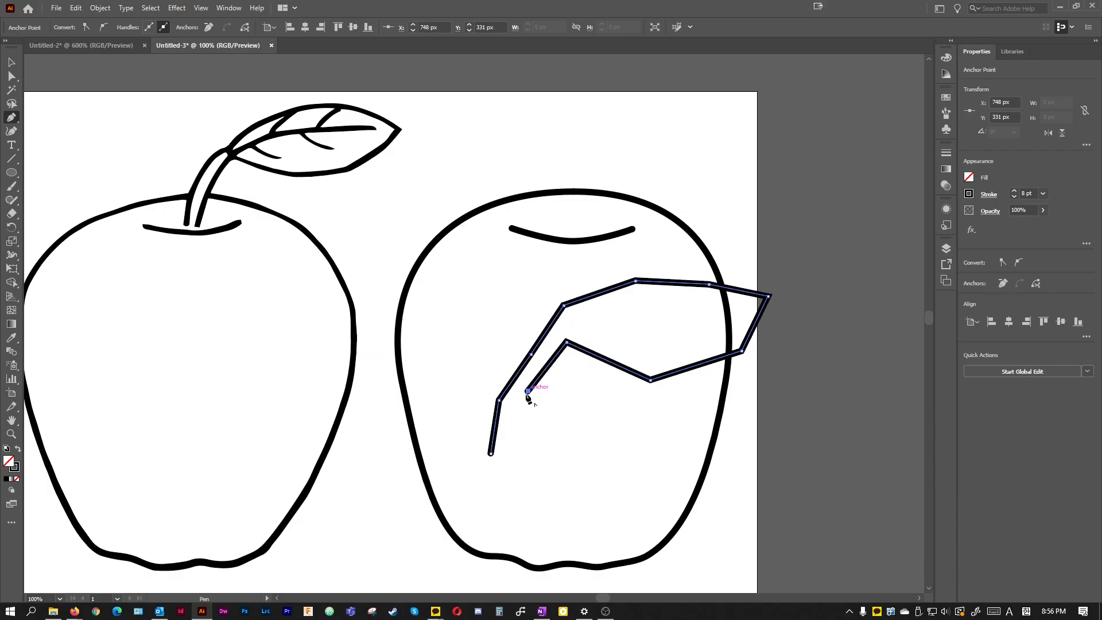
{"action": "left_click", "coordinate": [517, 405]}
{"action": "right_click", "coordinate": [524, 407]}
{"action": "key", "text": "Escape"}
Delete the anchor at the outer stem's lower end and the leaf's upper-edge anchor nearest the tip.
{"action": "left_click", "coordinate": [16, 119]}
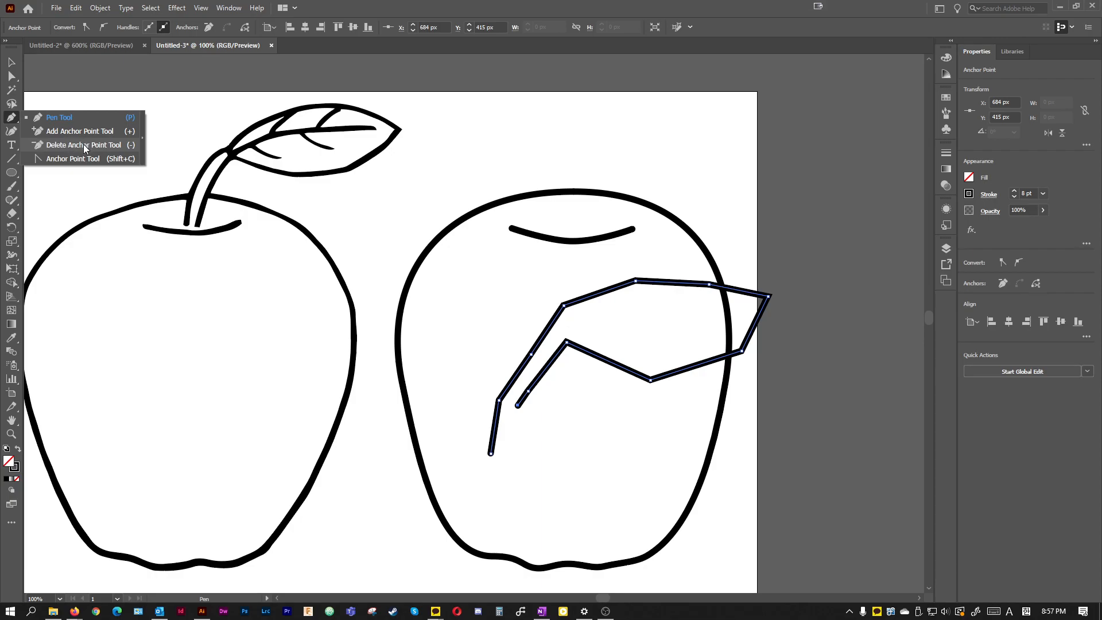
{"action": "left_click", "coordinate": [89, 146]}
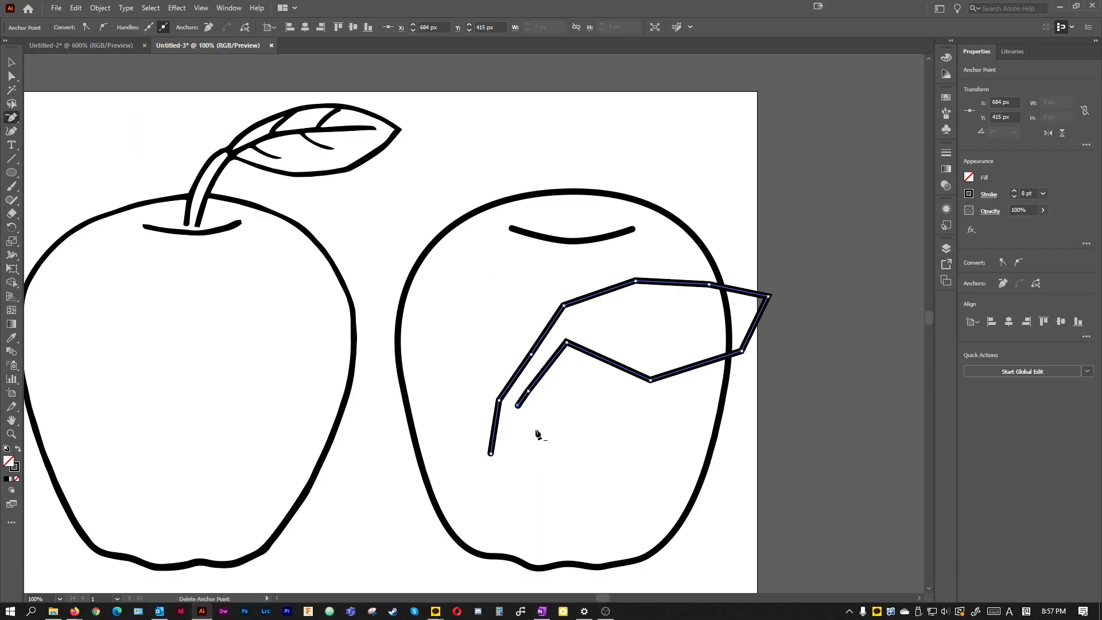
{"action": "scroll", "coordinate": [494, 460], "scroll_direction": "up", "scroll_amount": 2}
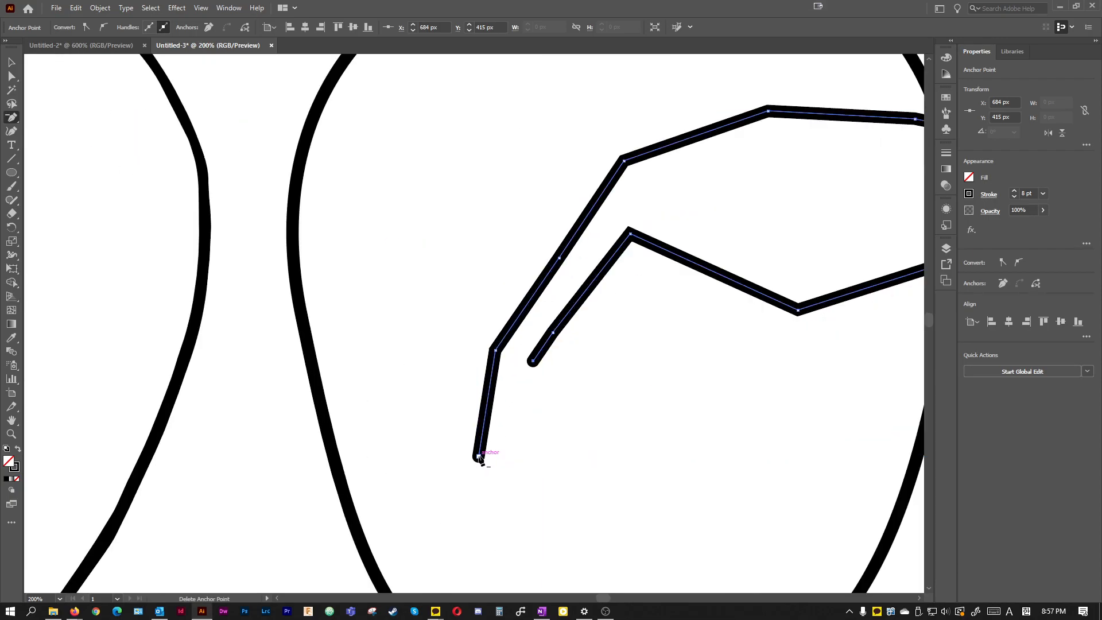
{"action": "left_click", "coordinate": [479, 457]}
{"action": "scroll", "coordinate": [608, 402], "scroll_direction": "down", "scroll_amount": 2}
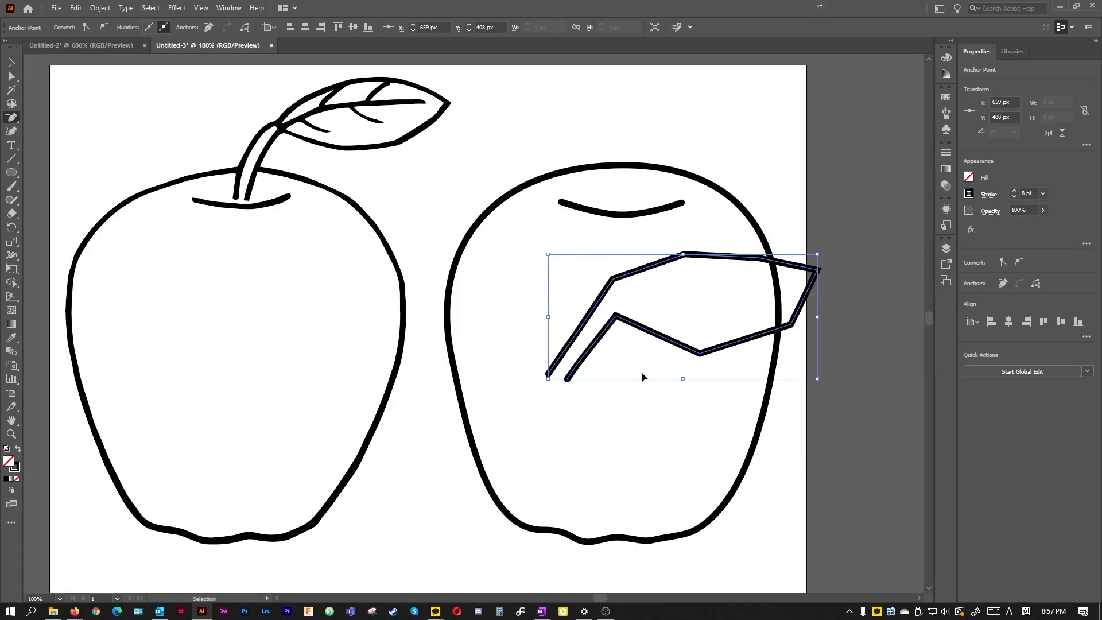
{"action": "scroll", "coordinate": [795, 302], "scroll_direction": "up", "scroll_amount": 1}
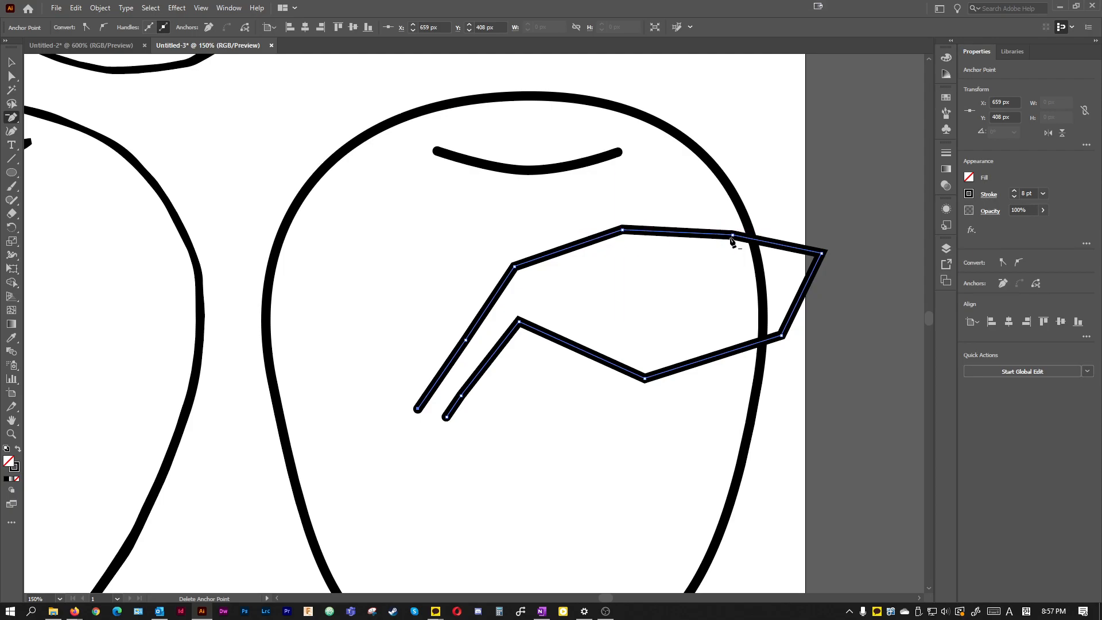
{"action": "left_click", "coordinate": [733, 235]}
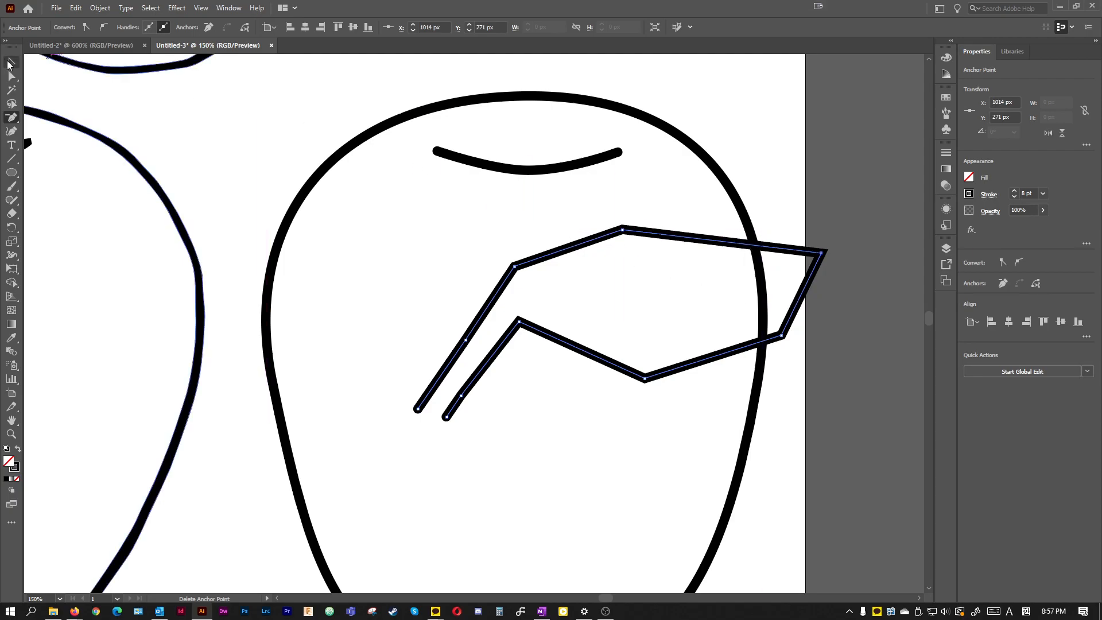
Move the whole stem-and-leaf path up to X 917.5 px, Y 98.5 px, over the top of the new apple.
{"action": "key", "text": "ctrl+minus"}
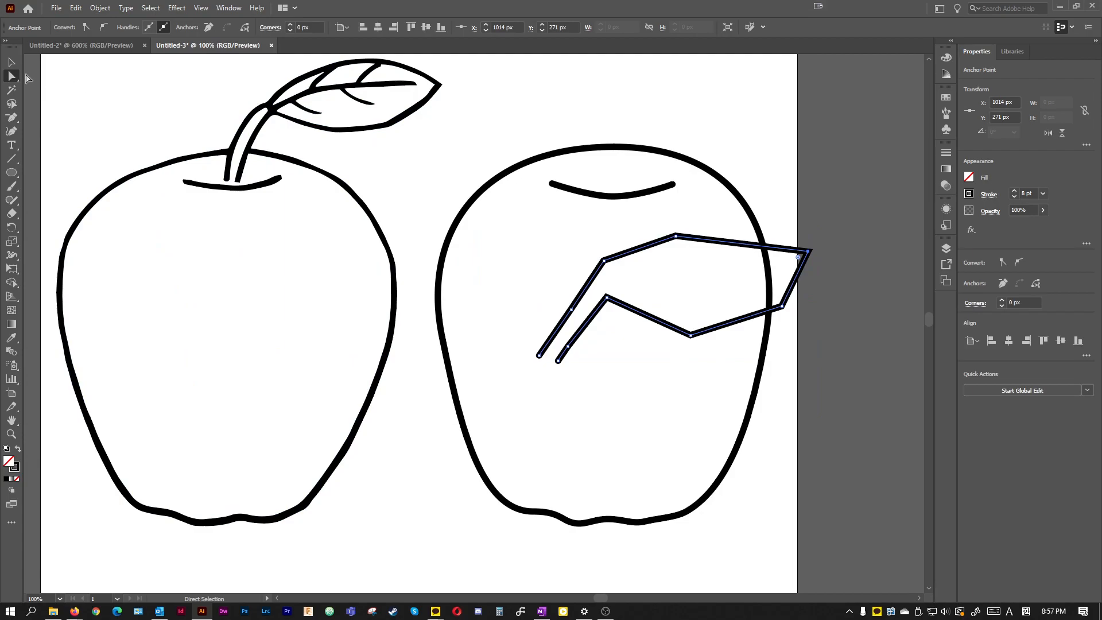
{"action": "key", "text": "v"}
{"action": "left_click_drag", "start_coordinate": [735, 249], "coordinate": [794, 77]}
{"action": "key", "text": "ctrl+minus"}
{"action": "left_click", "coordinate": [769, 195], "text": "ctrl"}
{"action": "left_click", "coordinate": [769, 195], "text": "ctrl"}
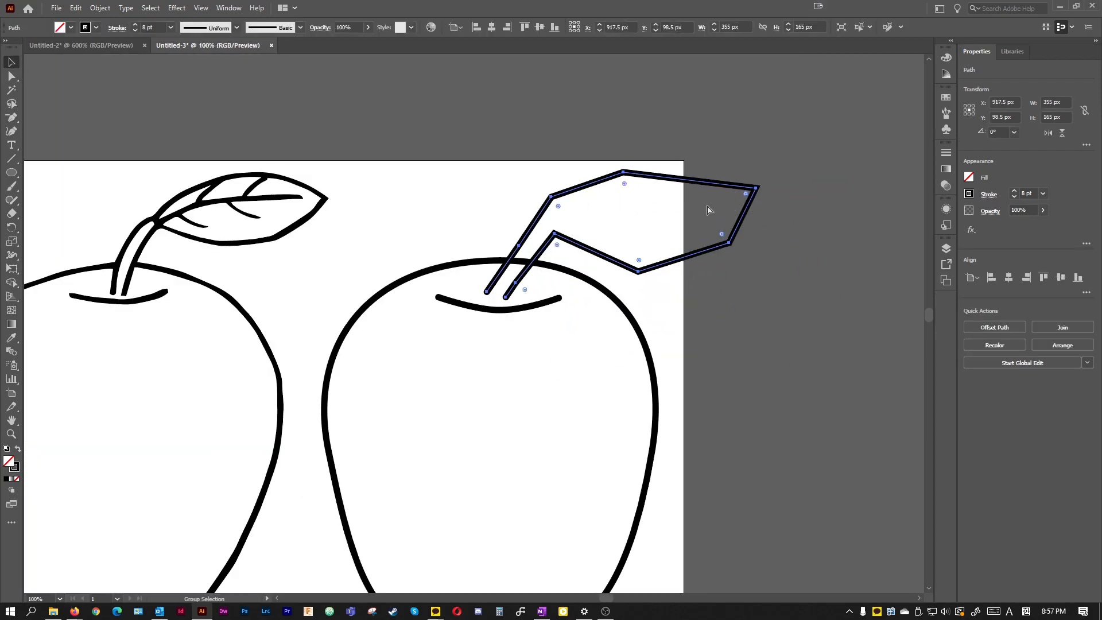
{"action": "left_click", "coordinate": [415, 198]}
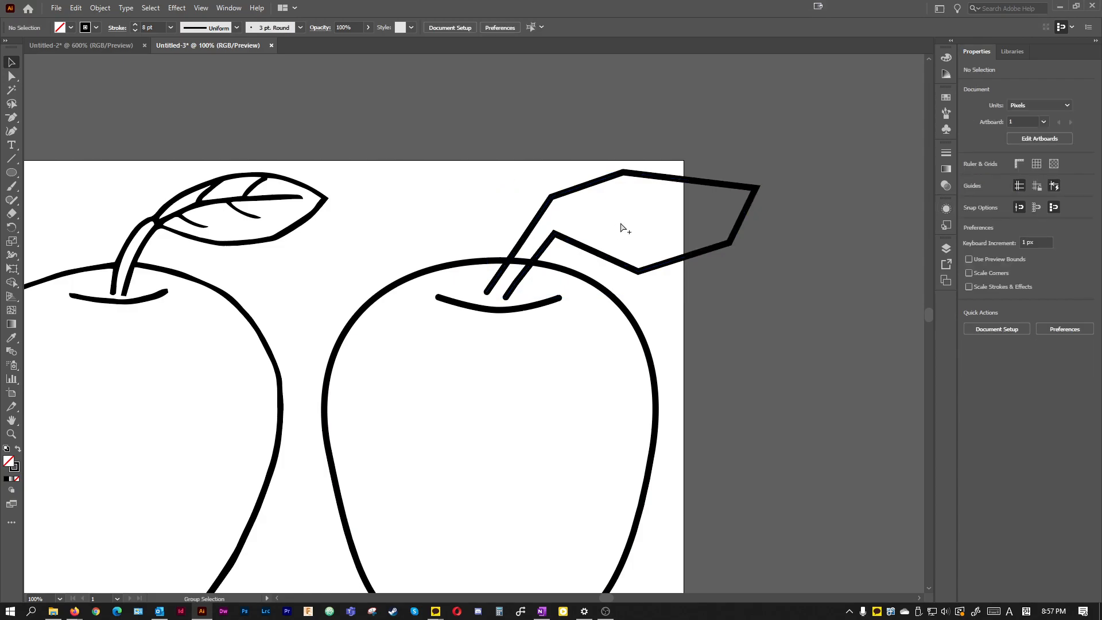
Convert the leaf's two upper-edge corner anchors to smooth points and shift the topmost one to X 941 px, Y 16 px.
{"action": "scroll", "coordinate": [642, 239], "scroll_direction": "up", "scroll_amount": 2}
{"action": "scroll", "coordinate": [642, 245], "scroll_direction": "up", "scroll_amount": 1}
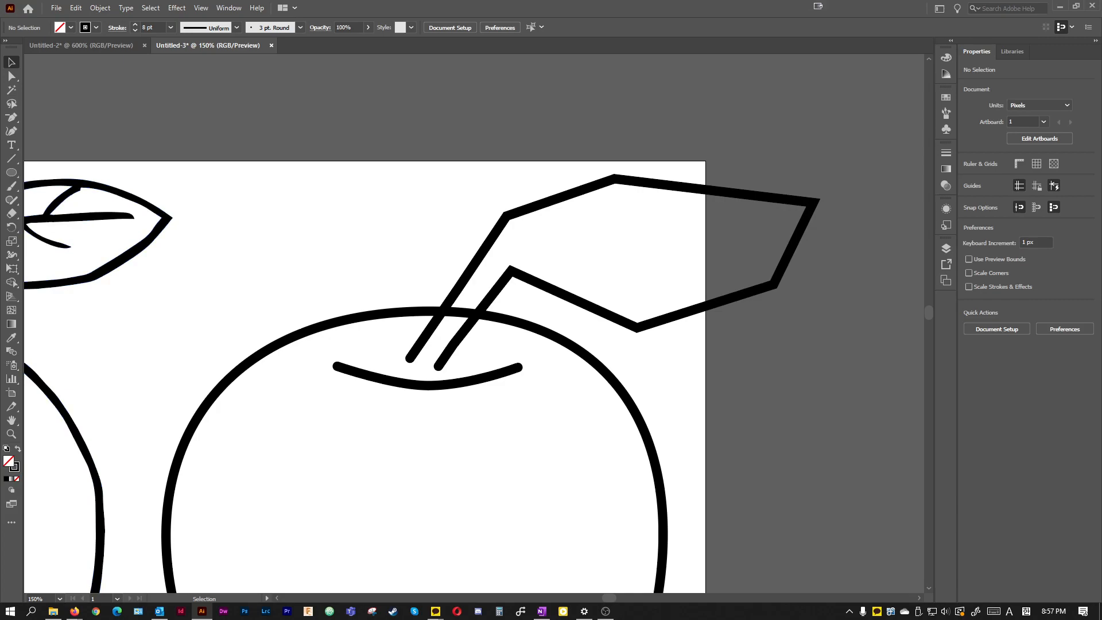
{"action": "left_click", "coordinate": [11, 76]}
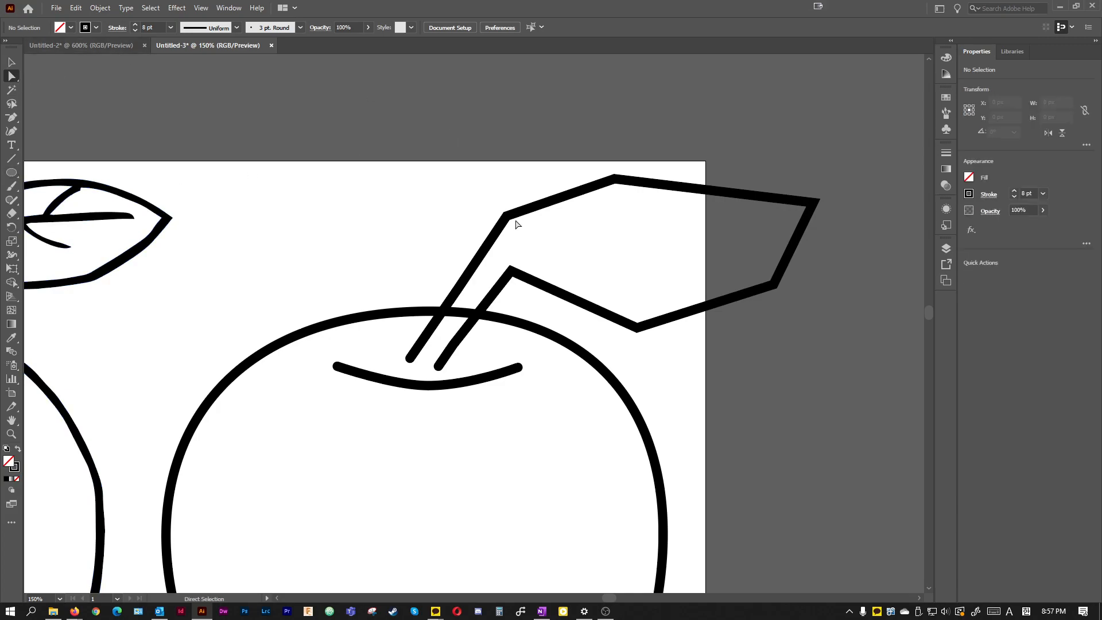
{"action": "left_click", "coordinate": [458, 289]}
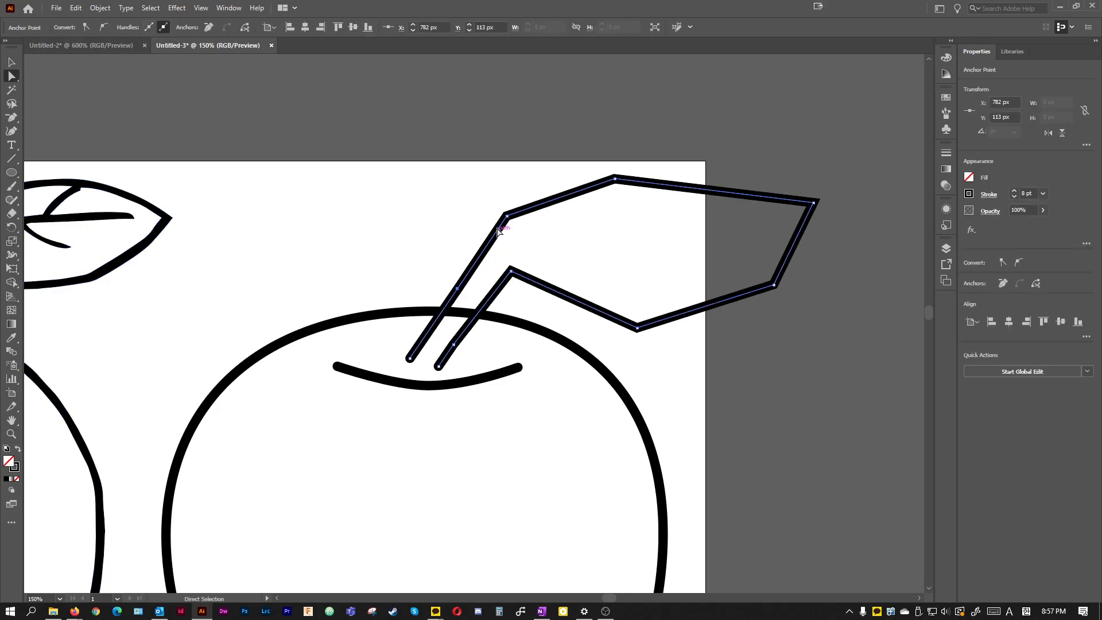
{"action": "left_click", "coordinate": [507, 217]}
{"action": "left_click", "coordinate": [512, 224]}
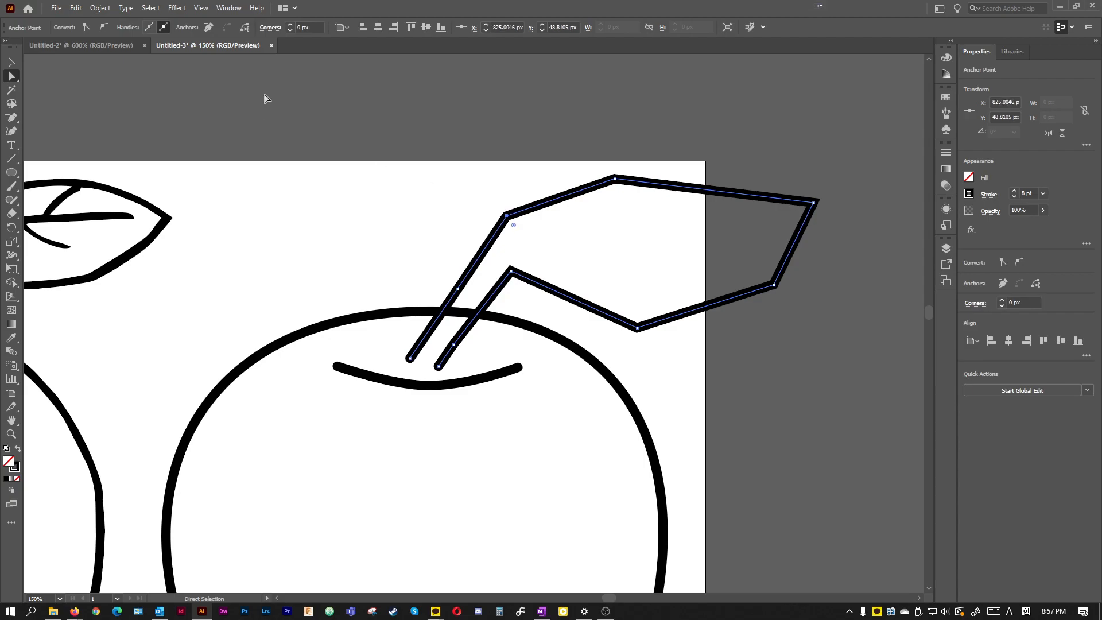
{"action": "left_click", "coordinate": [102, 27]}
{"action": "left_click", "coordinate": [615, 179]}
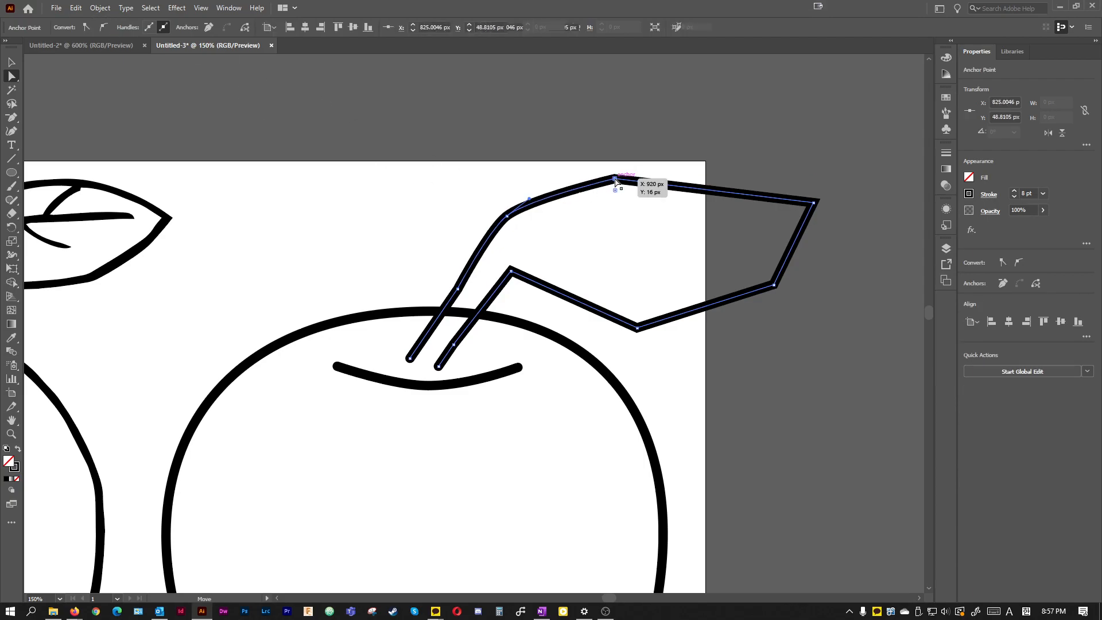
{"action": "left_click", "coordinate": [104, 27]}
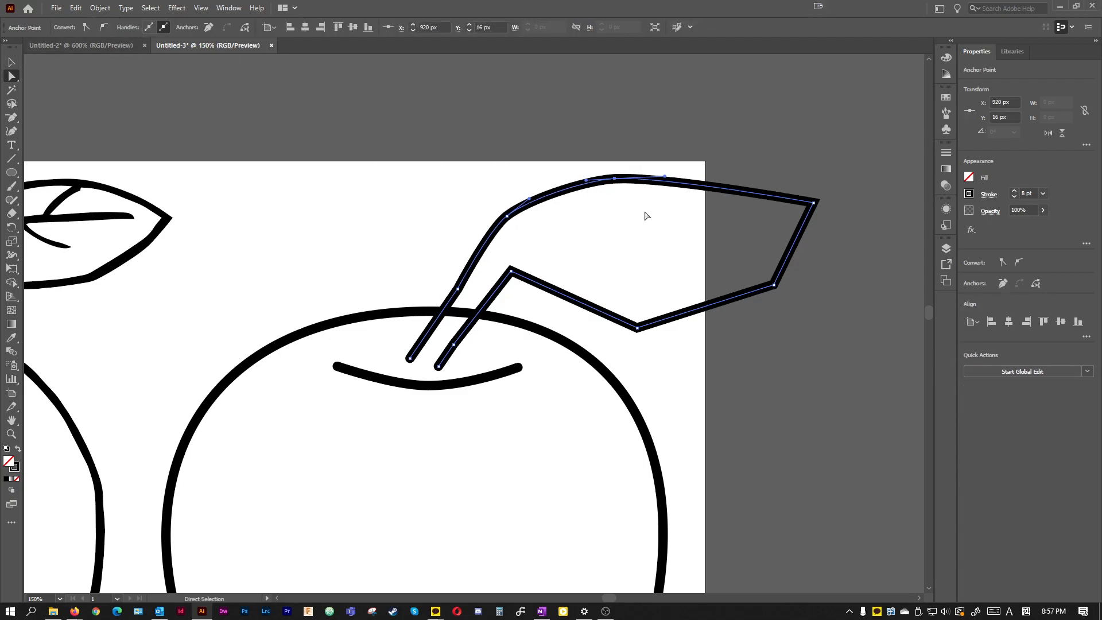
{"action": "left_click_drag", "start_coordinate": [619, 179], "coordinate": [640, 178]}
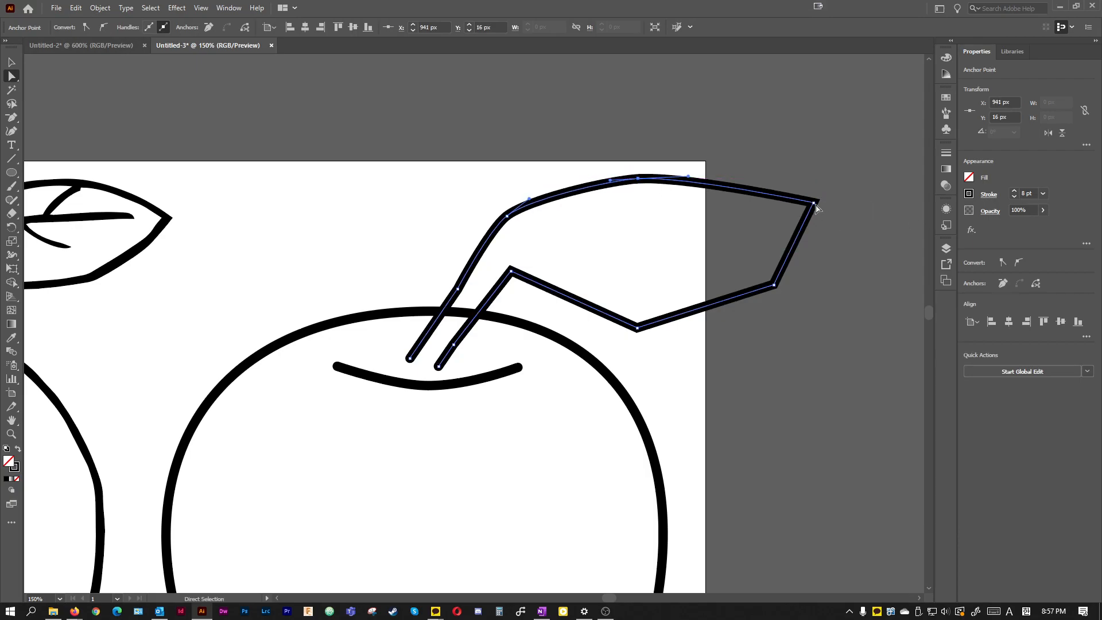
Move the leaf tip to X 1104 px, Y 51 px, and smooth both lower-edge anchors, raising the middle one to Y 133 px.
{"action": "left_click_drag", "start_coordinate": [814, 203], "coordinate": [825, 218]}
{"action": "left_click", "coordinate": [774, 284]}
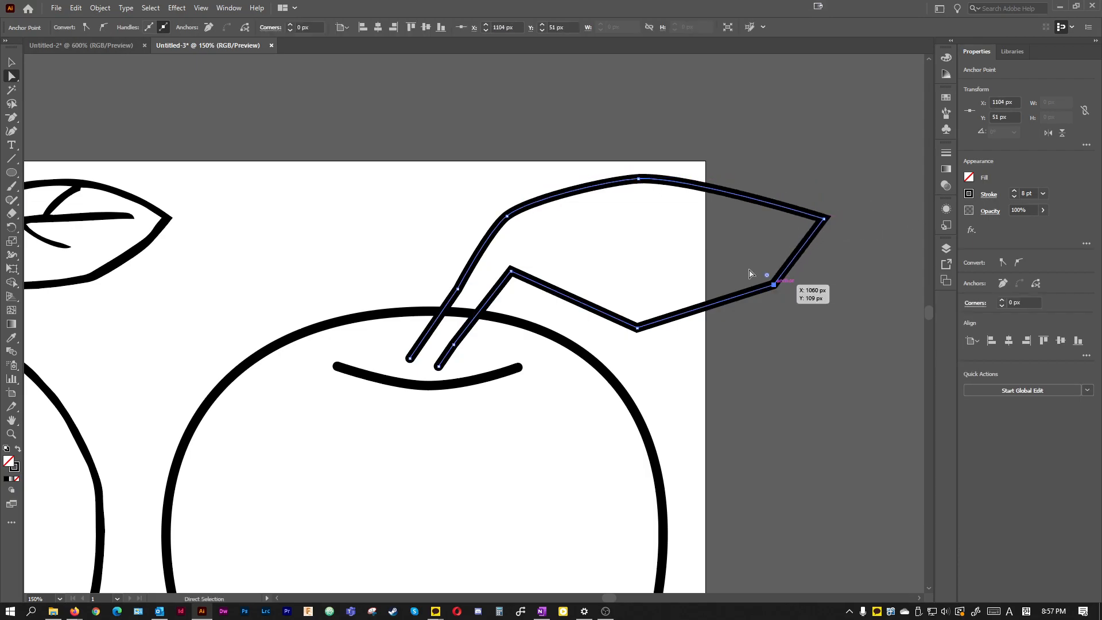
{"action": "left_click", "coordinate": [103, 27]}
{"action": "mouse_move", "coordinate": [639, 331]}
{"action": "left_mouse_down"}
{"action": "mouse_move", "coordinate": [636, 298]}
{"action": "mouse_move", "coordinate": [644, 309]}
{"action": "left_mouse_up"}
{"action": "key", "text": "ctrl"}
{"action": "scroll", "coordinate": [555, 311], "scroll_direction": "down", "scroll_amount": 2}
{"action": "scroll", "coordinate": [546, 299], "scroll_direction": "up", "scroll_amount": 3}
{"action": "left_click", "coordinate": [553, 294]}
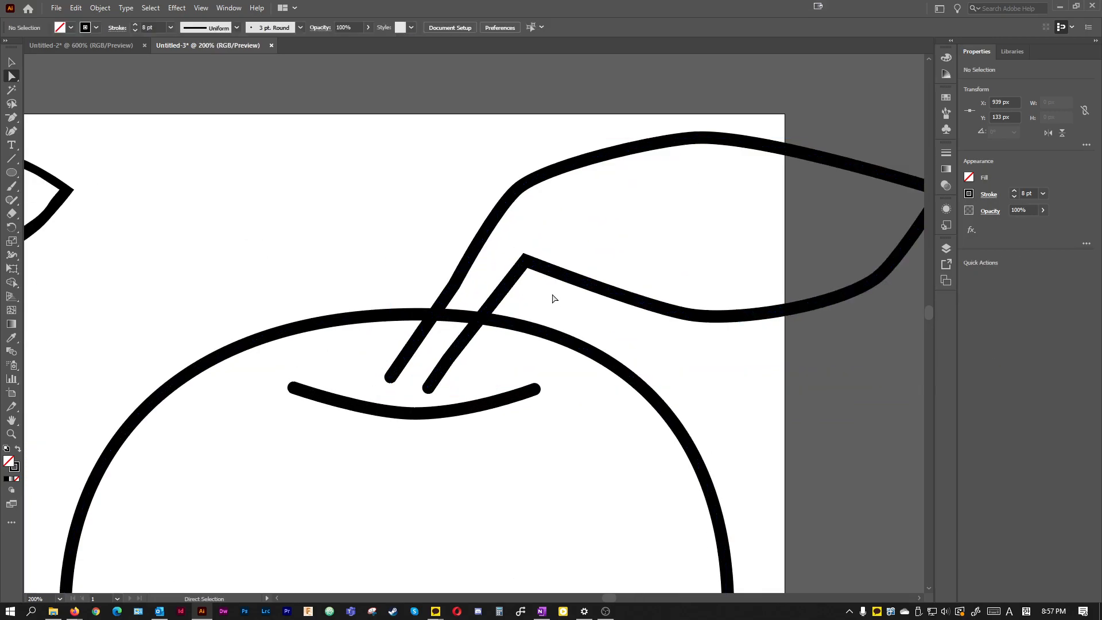
Move the stem-and-leaf path to about X 531 px, Y 746 px, in the empty area below the two apples.
{"action": "scroll", "coordinate": [549, 293], "scroll_direction": "down", "scroll_amount": 1}
{"action": "key", "text": "v"}
{"action": "scroll", "coordinate": [638, 307], "scroll_direction": "down", "scroll_amount": 3}
{"action": "left_click_drag", "start_coordinate": [637, 310], "coordinate": [491, 545]}
{"action": "scroll", "coordinate": [468, 547], "scroll_direction": "up", "scroll_amount": 3}
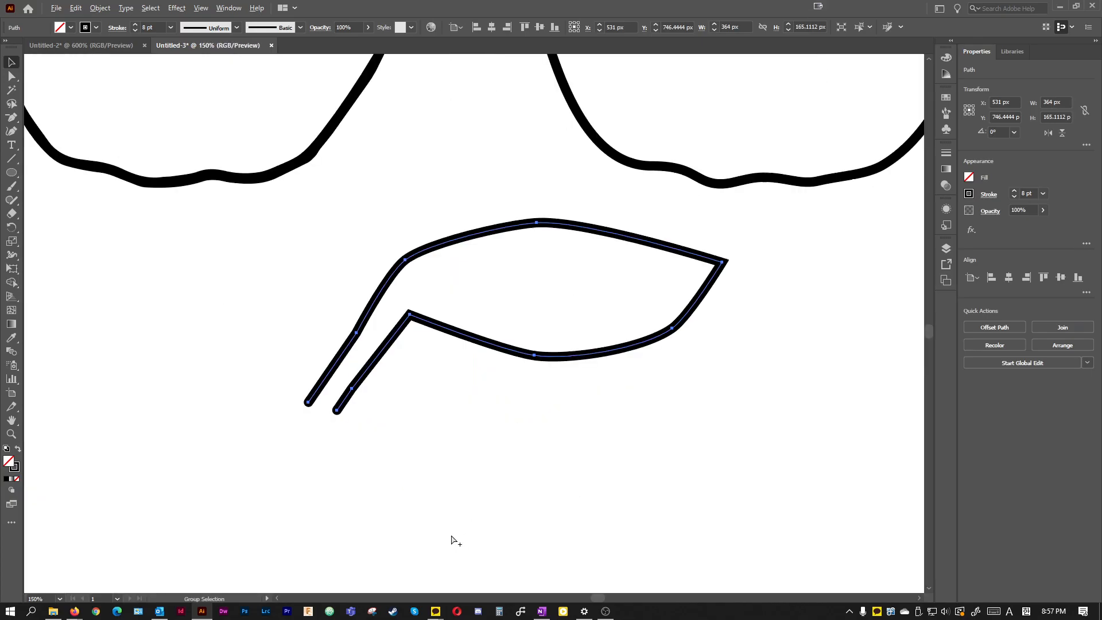
{"action": "scroll", "coordinate": [495, 406], "scroll_direction": "up", "scroll_amount": 1}
{"action": "left_click", "coordinate": [498, 411]}
Nudge the corner anchor where the inner stem edge meets the leaf slightly up and left to straighten that stem edge.
{"action": "left_click", "coordinate": [11, 76]}
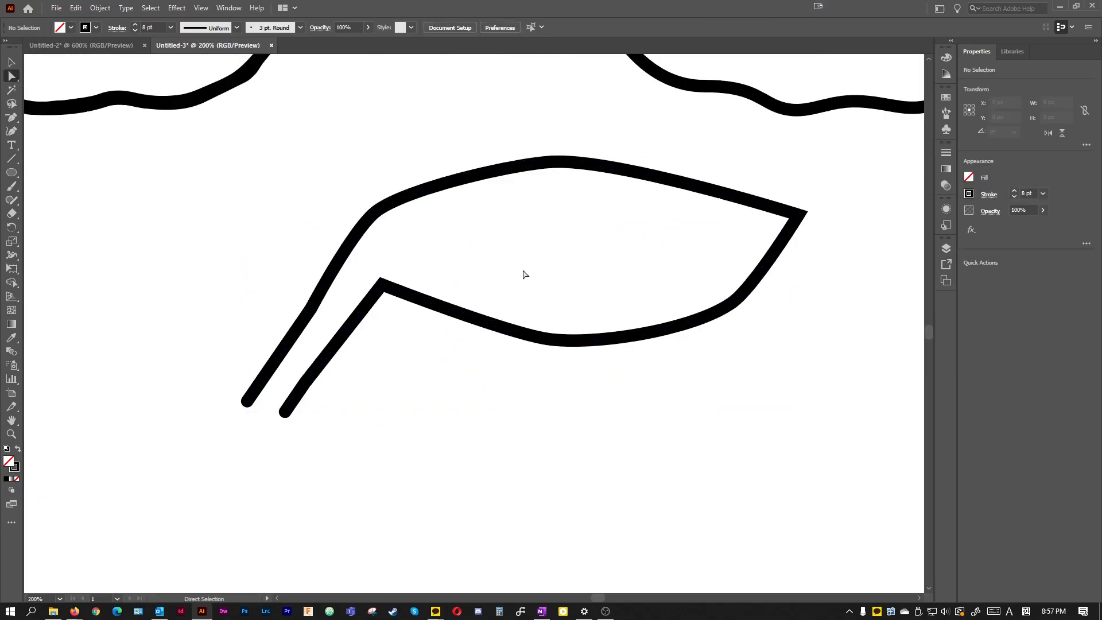
{"action": "left_click", "coordinate": [385, 292]}
{"action": "scroll", "coordinate": [386, 292], "scroll_direction": "up", "scroll_amount": 1}
{"action": "left_click_drag", "start_coordinate": [401, 286], "coordinate": [393, 282]}
{"action": "left_click", "coordinate": [419, 361]}
{"action": "scroll", "coordinate": [420, 361], "scroll_direction": "down", "scroll_amount": 2}
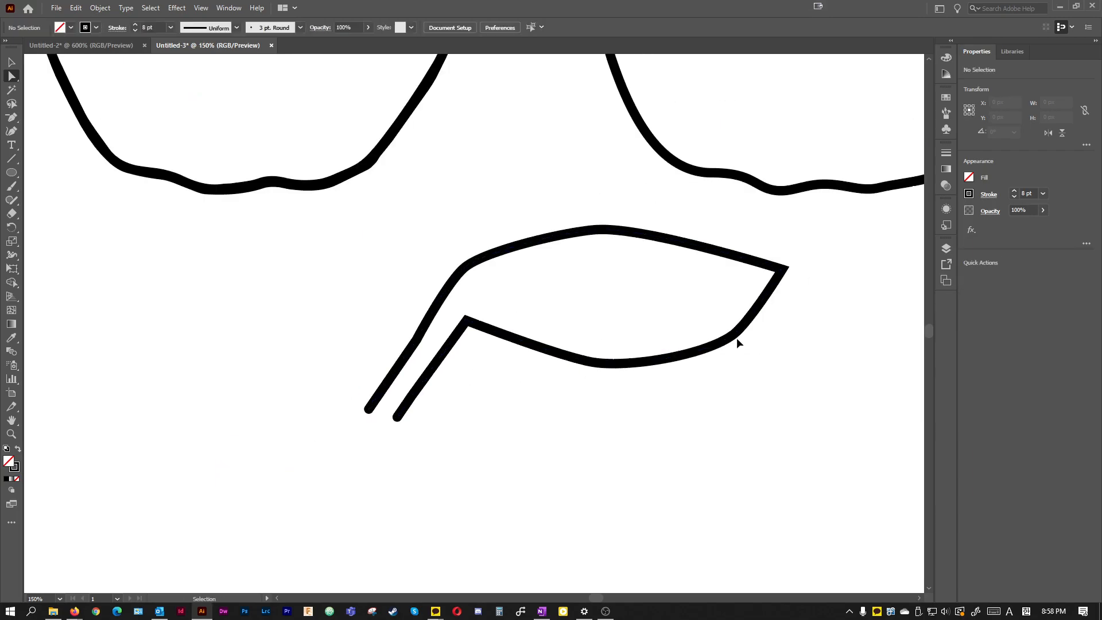
Raise the leaf tip slightly and shift the two lower-edge anchors a little toward the stem.
{"action": "scroll", "coordinate": [736, 344], "scroll_direction": "up", "scroll_amount": 1}
{"action": "left_click_drag", "start_coordinate": [800, 248], "coordinate": [800, 240]}
{"action": "left_click_drag", "start_coordinate": [732, 338], "coordinate": [722, 336]}
{"action": "left_click_drag", "start_coordinate": [550, 370], "coordinate": [528, 365]}
{"action": "left_click", "coordinate": [646, 479]}
Raise the topmost anchor of the leaf's upper edge slightly.
{"action": "scroll", "coordinate": [684, 406], "scroll_direction": "down", "scroll_amount": 3}
{"action": "scroll", "coordinate": [644, 302], "scroll_direction": "up", "scroll_amount": 3}
{"action": "scroll", "coordinate": [664, 418], "scroll_direction": "up", "scroll_amount": 1}
{"action": "scroll", "coordinate": [668, 422], "scroll_direction": "down", "scroll_amount": 4}
{"action": "scroll", "coordinate": [671, 422], "scroll_direction": "down", "scroll_amount": 3}
{"action": "scroll", "coordinate": [680, 420], "scroll_direction": "up", "scroll_amount": 3}
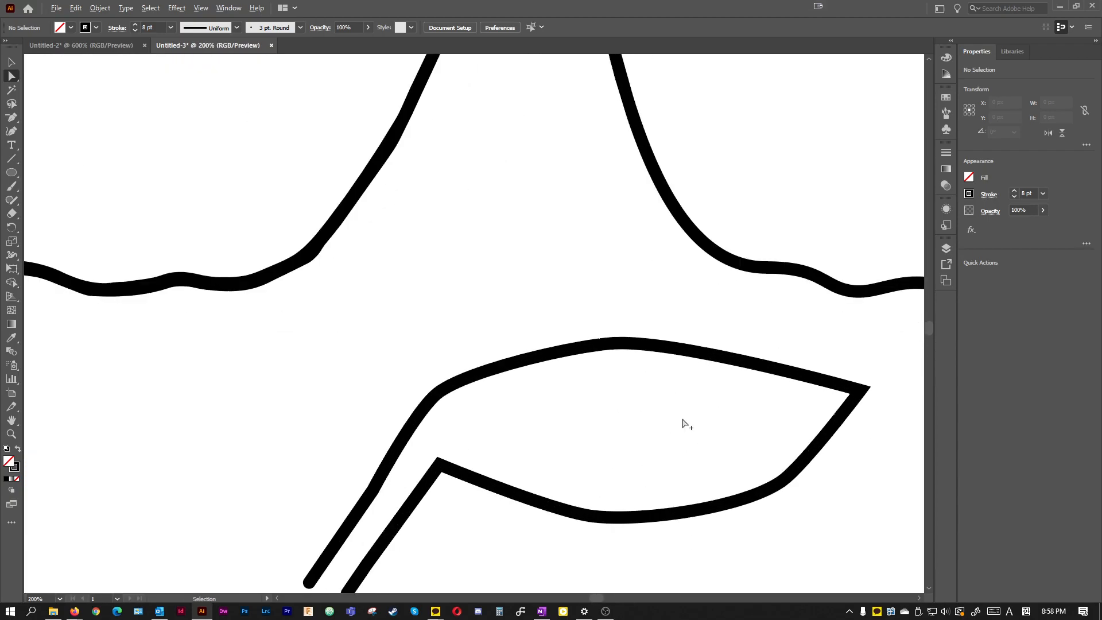
{"action": "left_click", "coordinate": [632, 340]}
{"action": "left_click_drag", "start_coordinate": [611, 342], "coordinate": [614, 334]}
{"action": "left_click", "coordinate": [664, 423]}
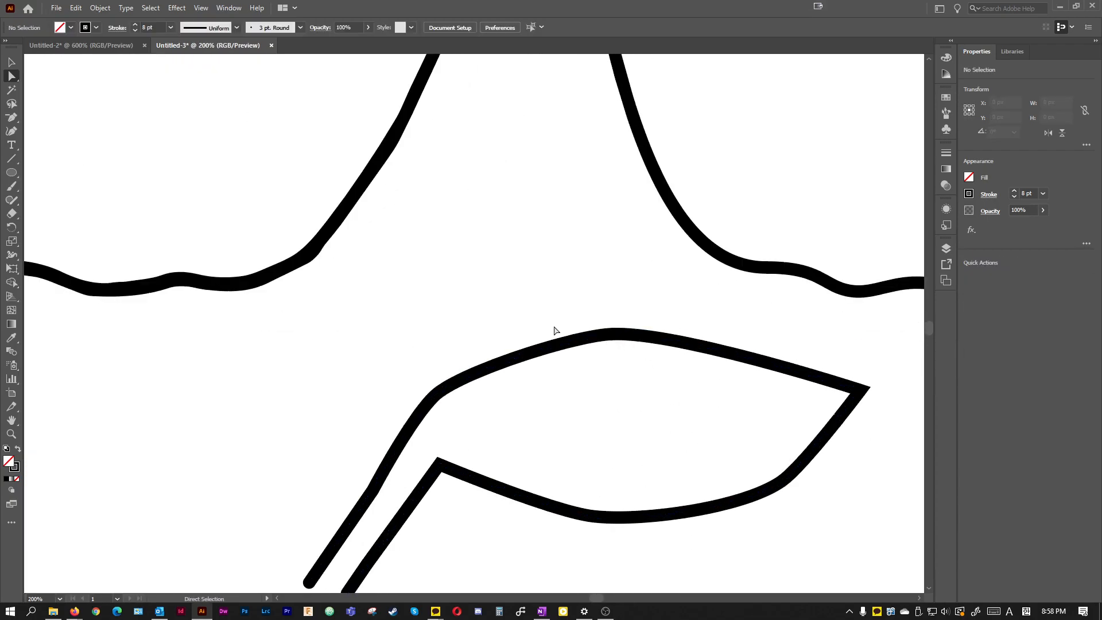
Adjust both direction handles at the leaf's topmost anchor to give the upper edge a fuller, rounder curve.
{"action": "left_click", "coordinate": [612, 335]}
{"action": "left_click_drag", "start_coordinate": [678, 332], "coordinate": [731, 328]}
{"action": "left_click_drag", "start_coordinate": [572, 340], "coordinate": [611, 336]}
{"action": "left_click", "coordinate": [674, 447]}
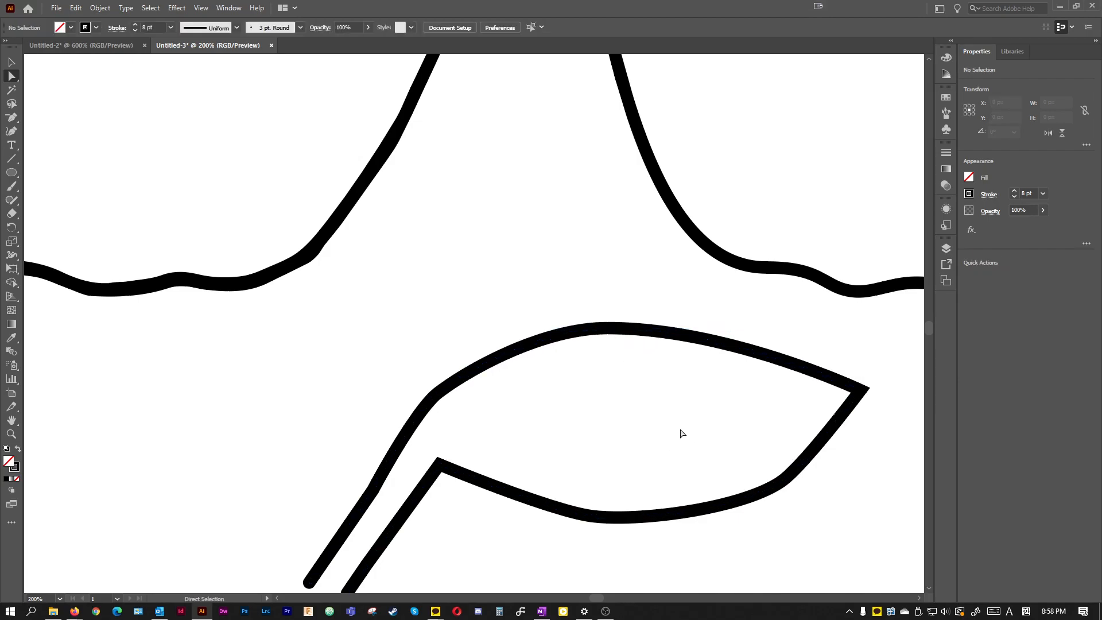
Draw a two-segment Pen path across the leaf base, from the upper edge through X 419 px, Y 730 px to the lower corner.
{"action": "scroll", "coordinate": [666, 416], "scroll_direction": "down", "scroll_amount": 1}
{"action": "key", "text": "ctrl+0"}
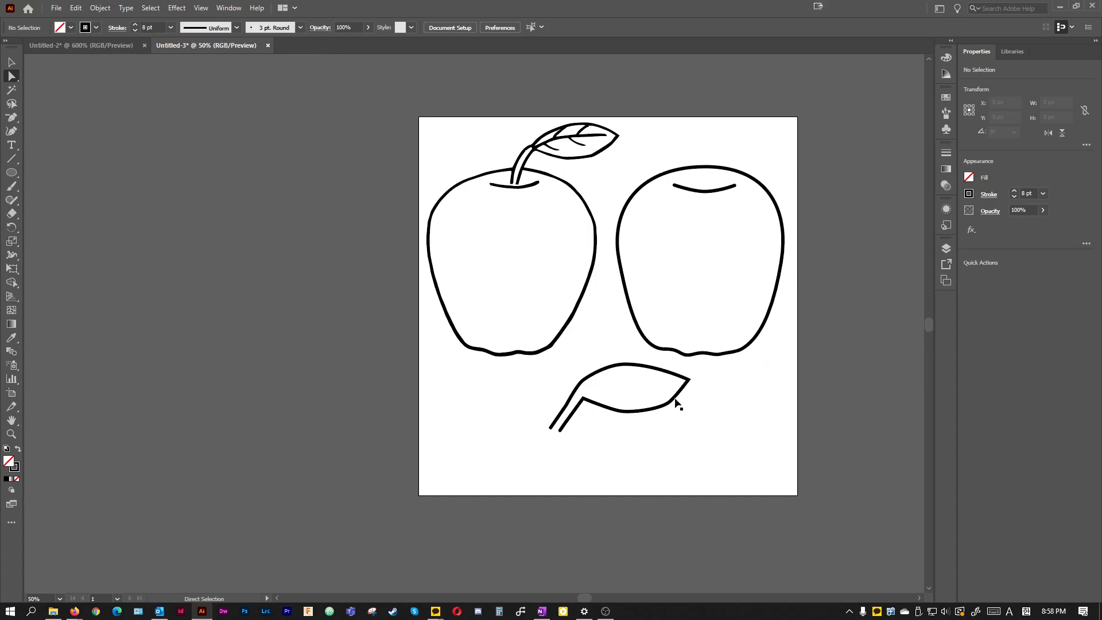
{"action": "scroll", "coordinate": [606, 393], "scroll_direction": "up", "scroll_amount": 5}
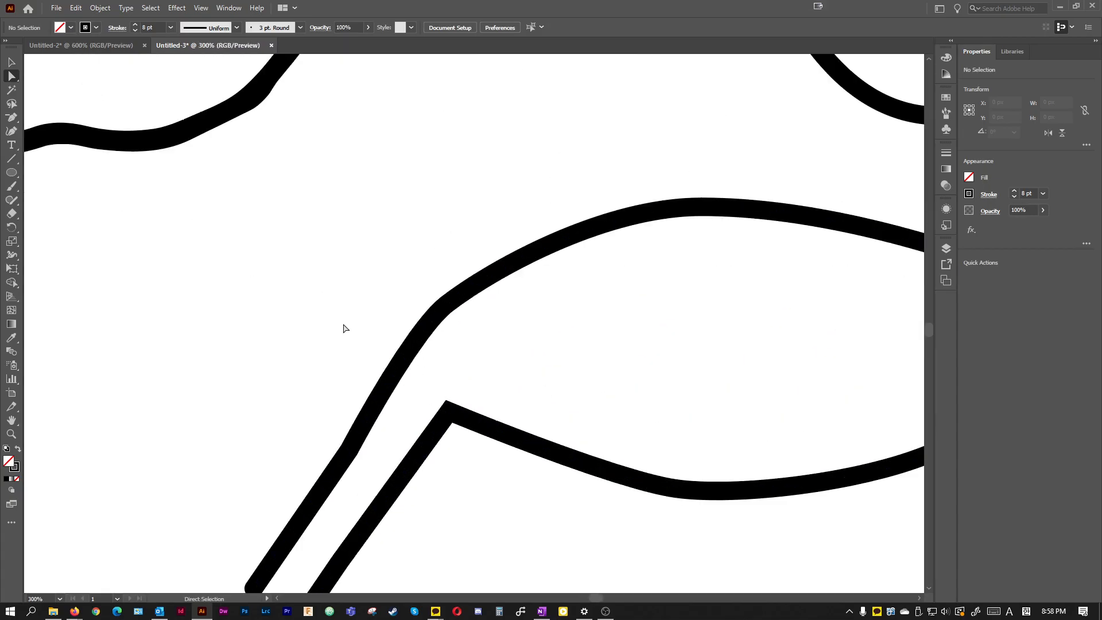
{"action": "left_click", "coordinate": [12, 118]}
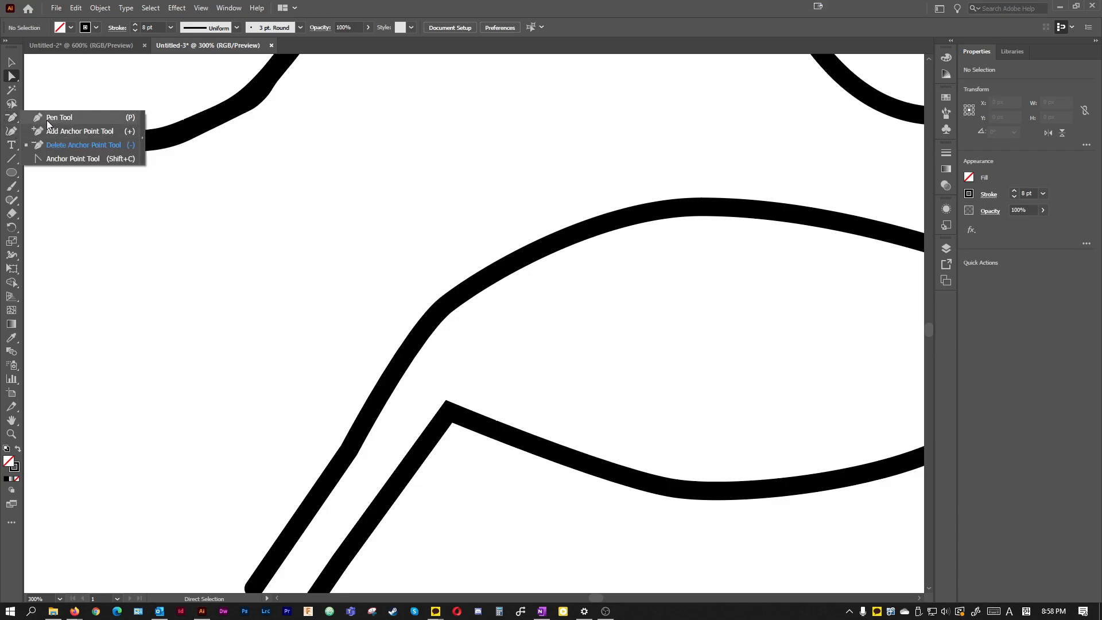
{"action": "left_click", "coordinate": [46, 119]}
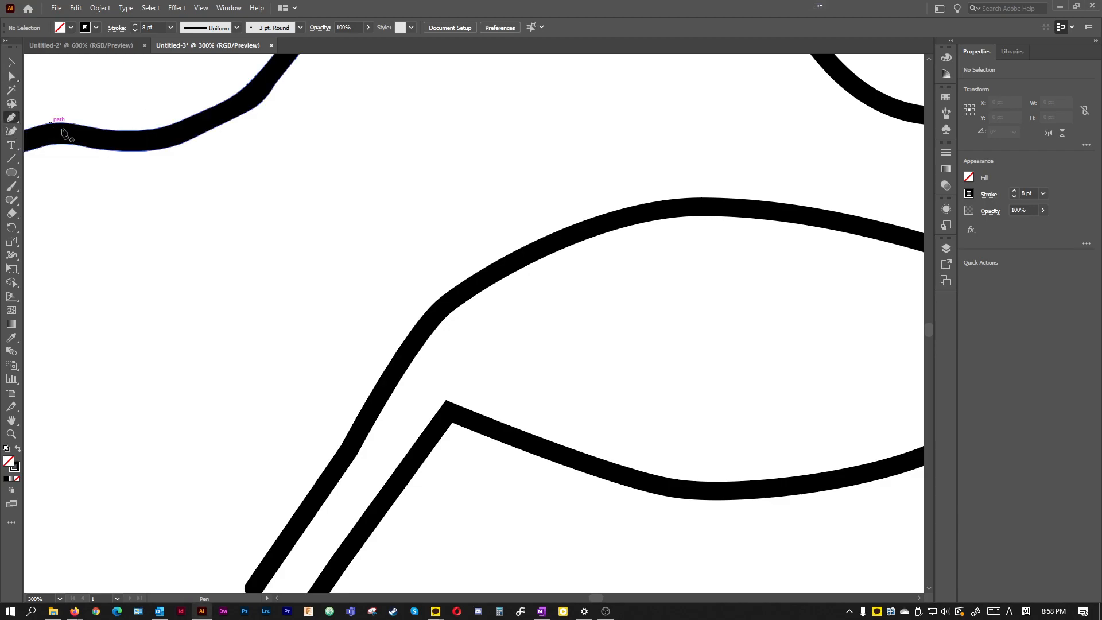
{"action": "left_click", "coordinate": [431, 319]}
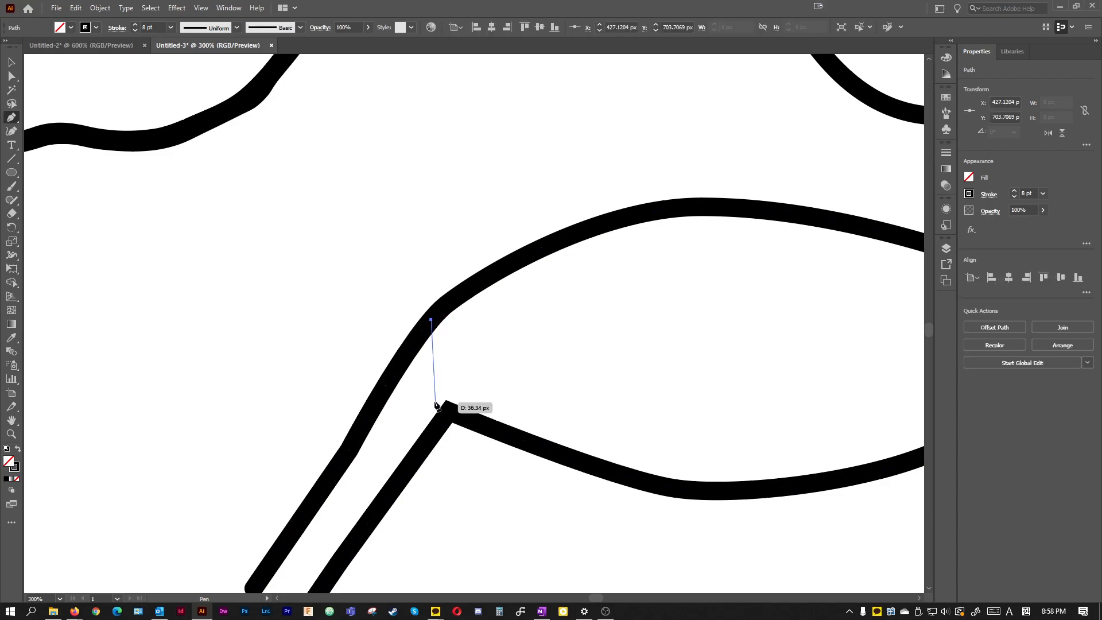
{"action": "left_click", "coordinate": [413, 380]}
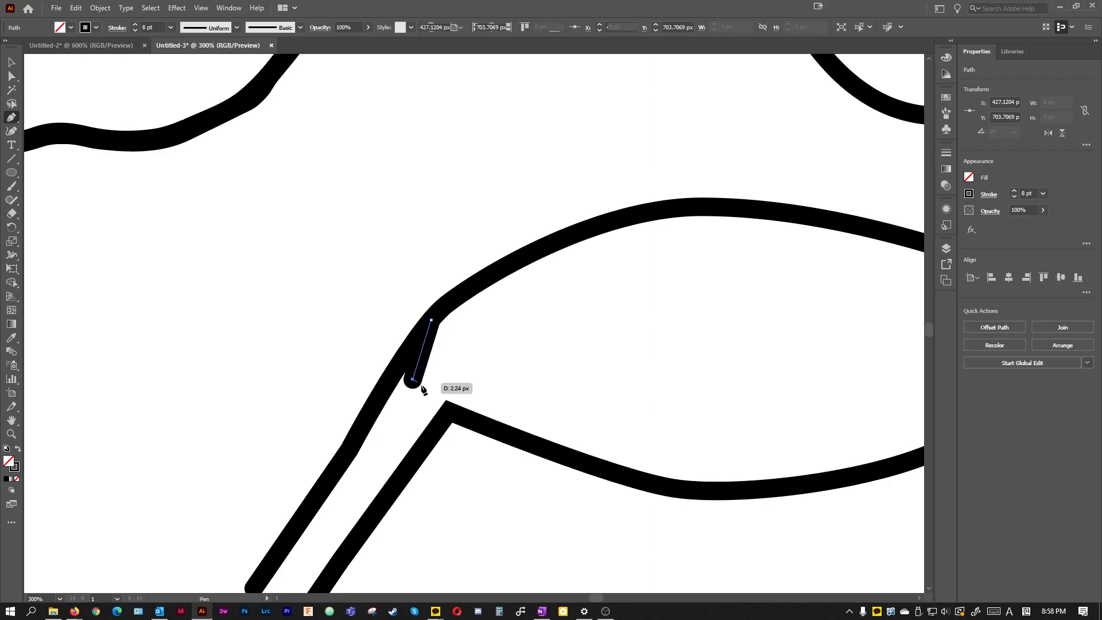
{"action": "left_click", "coordinate": [449, 411]}
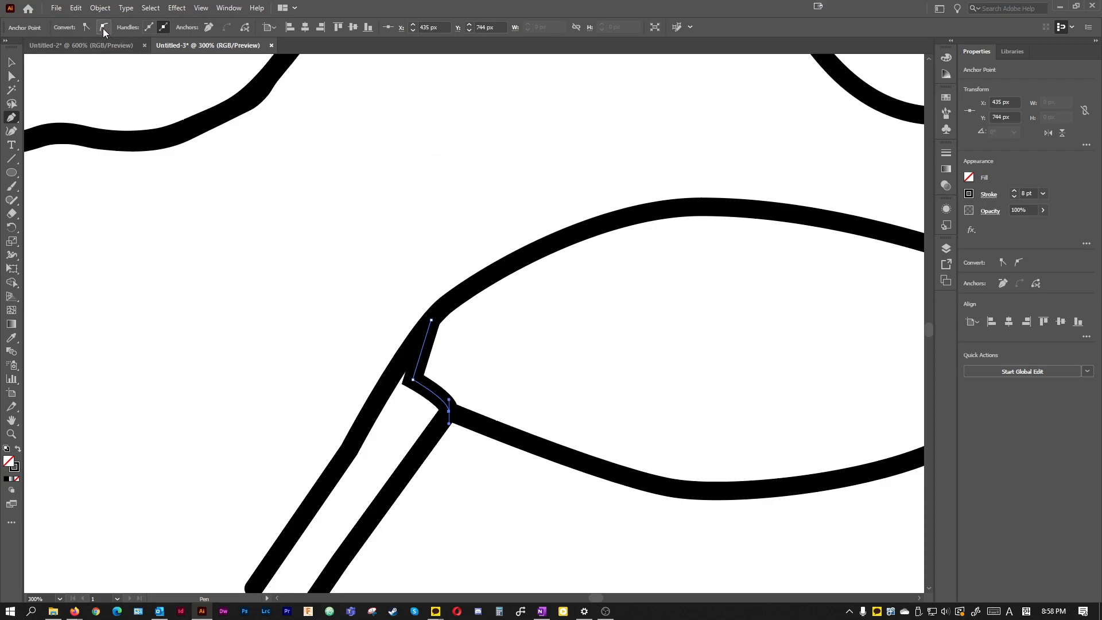
Undo the end anchor's smoothing, convert the leaf-base path's middle anchor to a smooth point instead, and move it to X 412 px, Y 730 px.
{"action": "key", "text": "ctrl+z"}
{"action": "key", "text": "a"}
{"action": "left_click", "coordinate": [412, 381]}
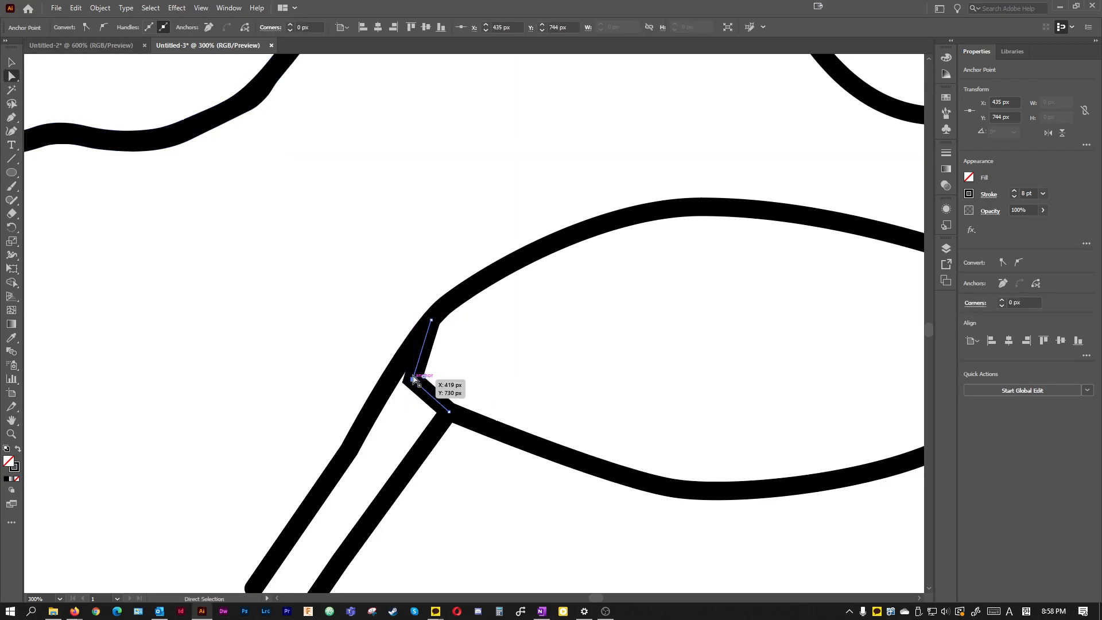
{"action": "left_click", "coordinate": [105, 27]}
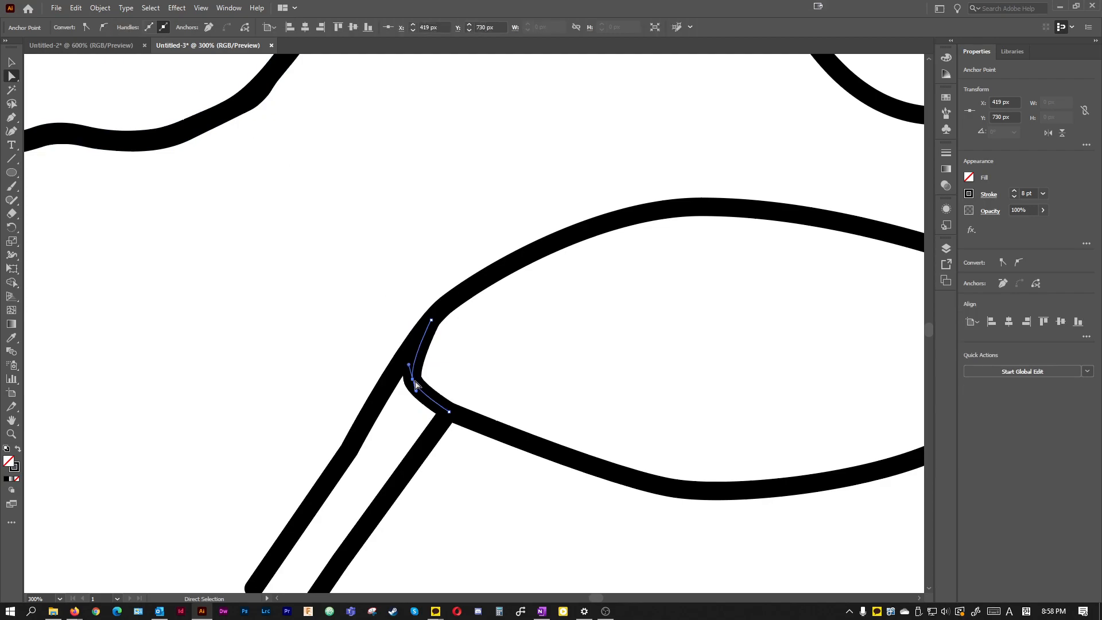
{"action": "left_click_drag", "start_coordinate": [412, 383], "coordinate": [397, 384]}
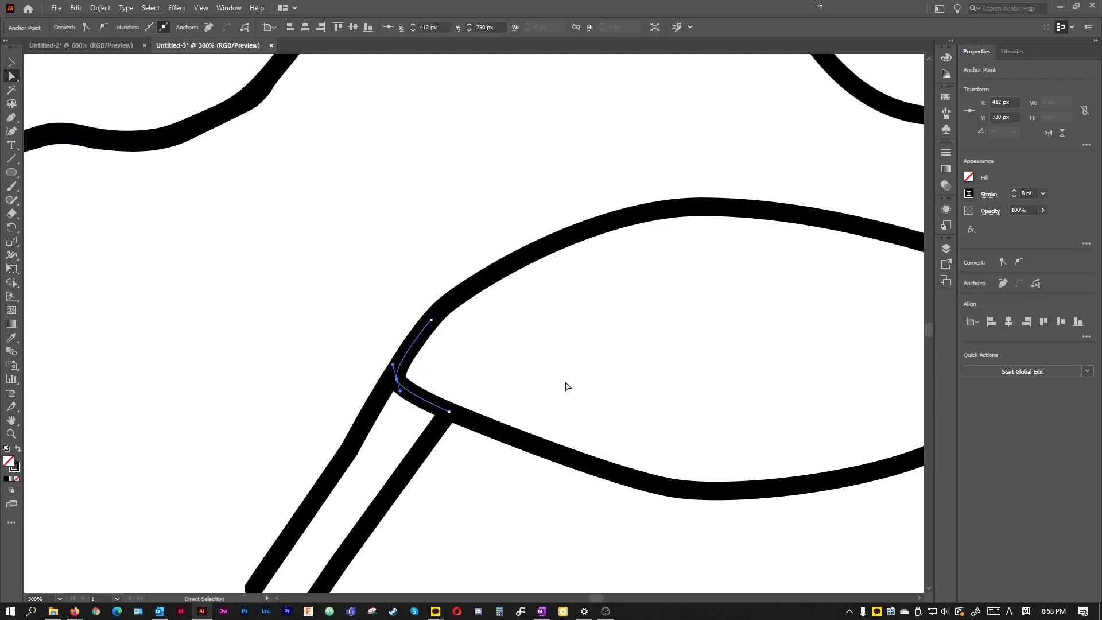
{"action": "left_click", "coordinate": [286, 292]}
{"action": "scroll", "coordinate": [253, 289], "scroll_direction": "down", "scroll_amount": 3}
{"action": "scroll", "coordinate": [273, 288], "scroll_direction": "up", "scroll_amount": 3}
{"action": "scroll", "coordinate": [290, 295], "scroll_direction": "up", "scroll_amount": 3}
{"action": "scroll", "coordinate": [289, 294], "scroll_direction": "down", "scroll_amount": 3}
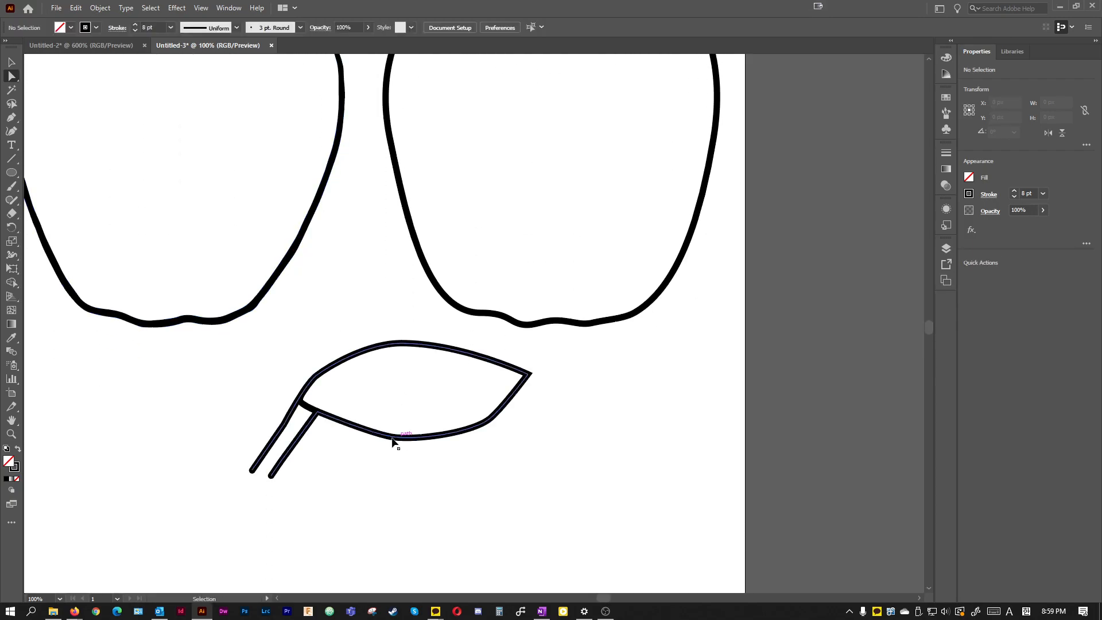
Draw an open Pen path for the leaf's midrib from the base at X 412 px, Y 730 px through two intermediate anchors to the leaf tip.
{"action": "scroll", "coordinate": [400, 441], "scroll_direction": "up", "scroll_amount": 3}
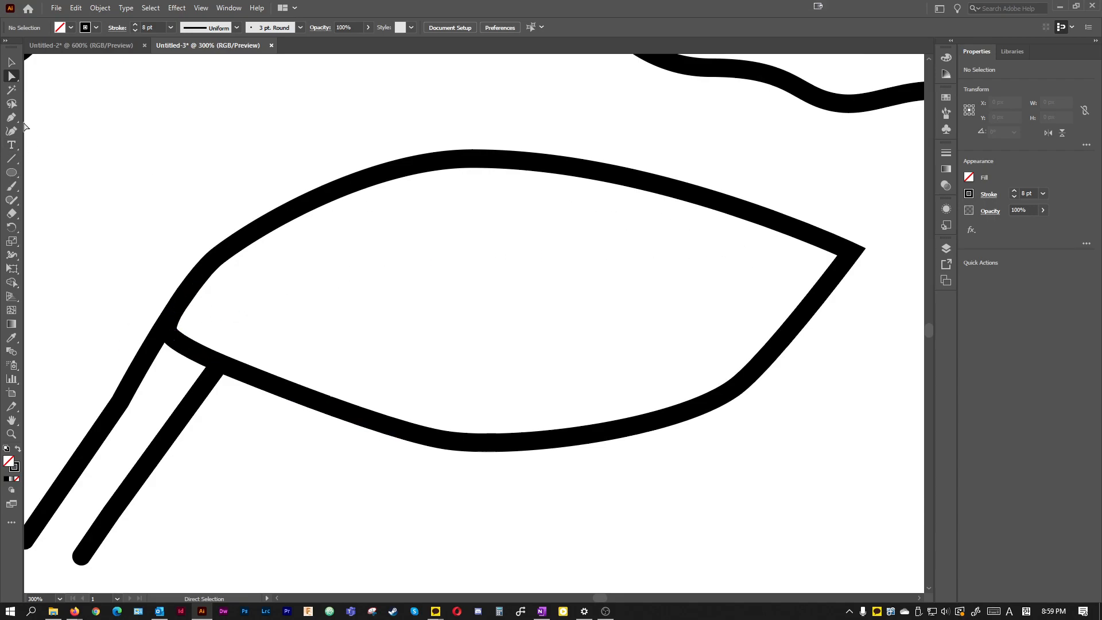
{"action": "left_click", "coordinate": [167, 332]}
{"action": "left_click", "coordinate": [345, 277]}
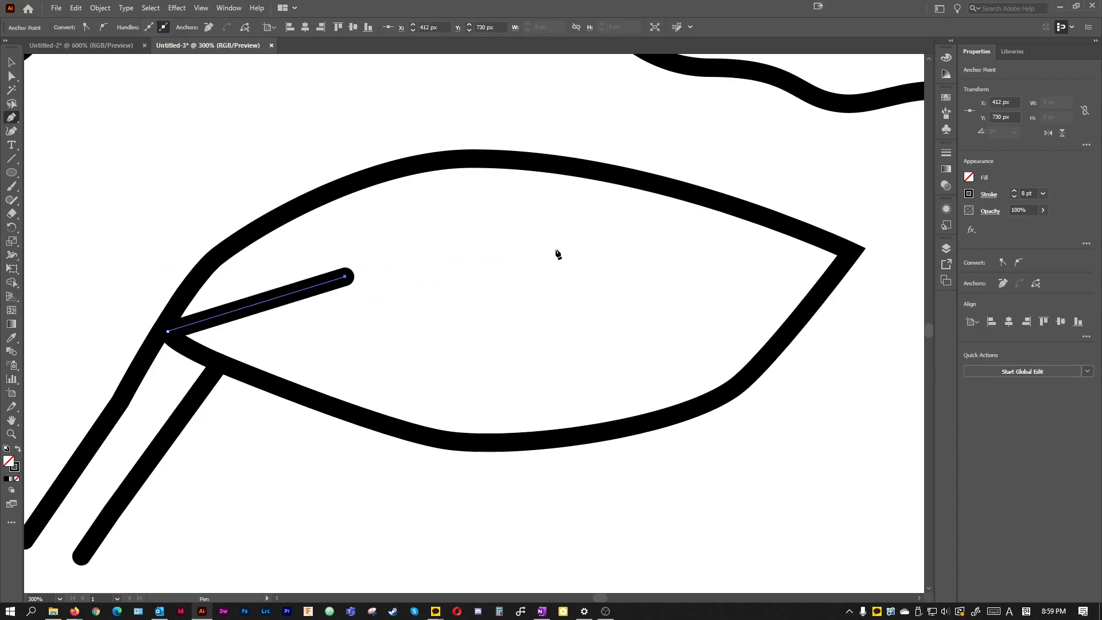
{"action": "left_click", "coordinate": [558, 247]}
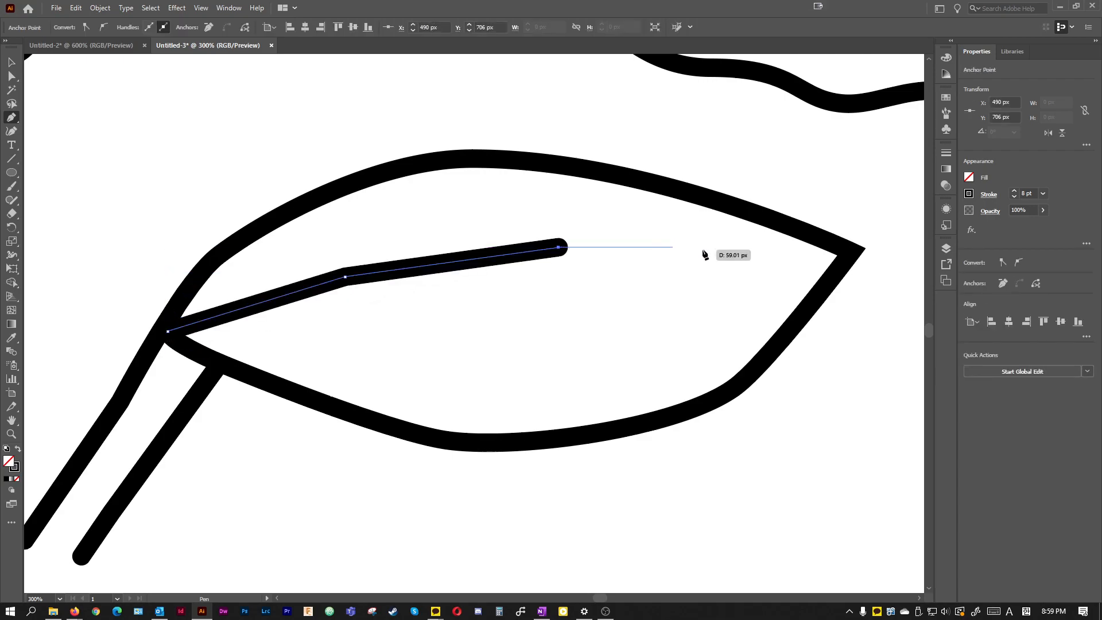
{"action": "left_click", "coordinate": [852, 252]}
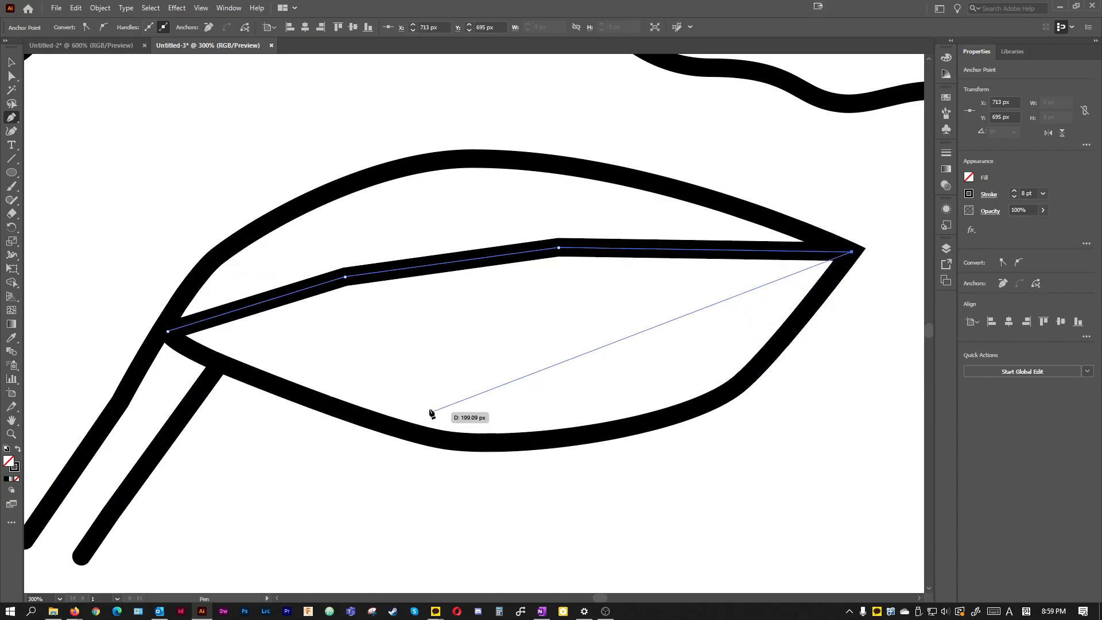
{"action": "key", "text": "Escape"}
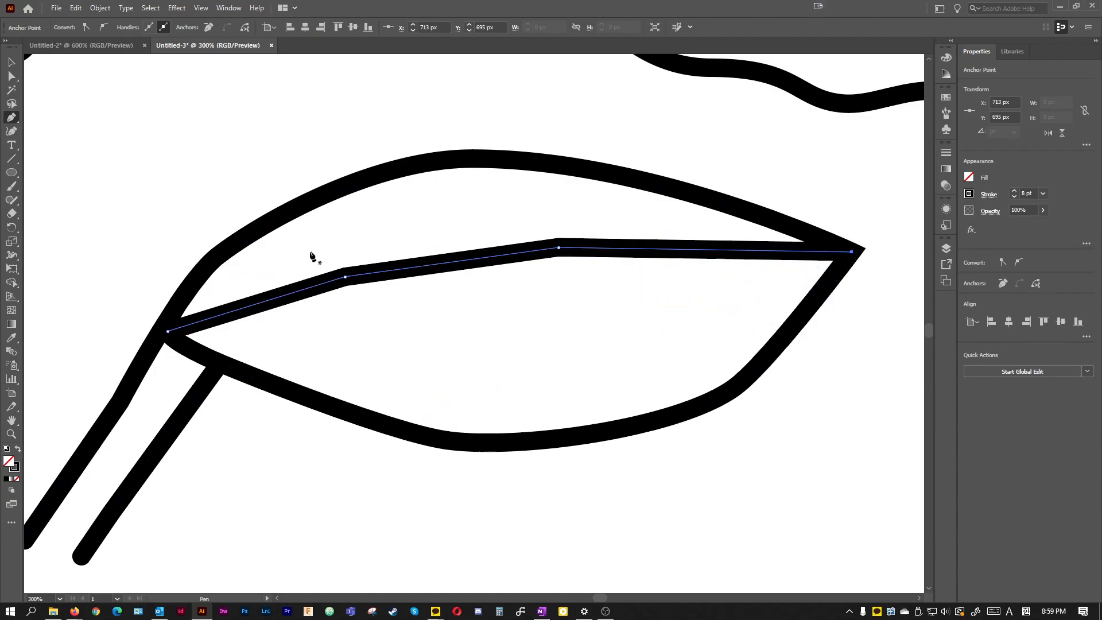
Delete the midrib's intermediate anchor nearest the leaf base.
{"action": "left_click", "coordinate": [12, 76]}
{"action": "left_click_drag", "start_coordinate": [12, 117], "coordinate": [69, 141]}
{"action": "left_click", "coordinate": [345, 278]}
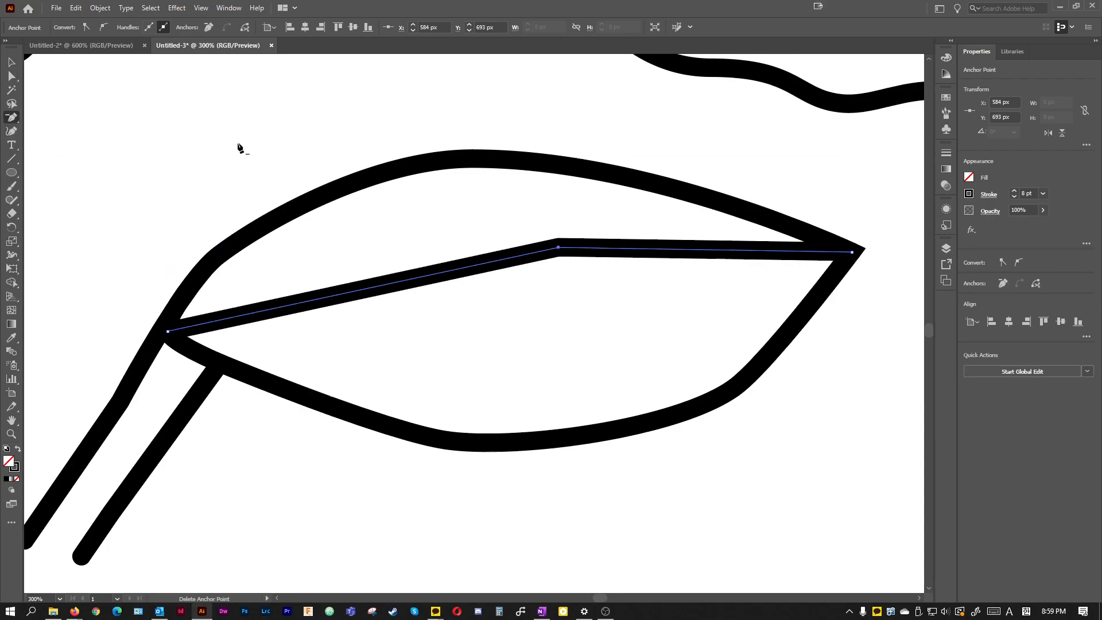
Move the midrib's middle anchor to X 550 px, Y 689 px, convert it to smooth, and lengthen its handles for a gentle arch.
{"action": "left_click", "coordinate": [11, 76]}
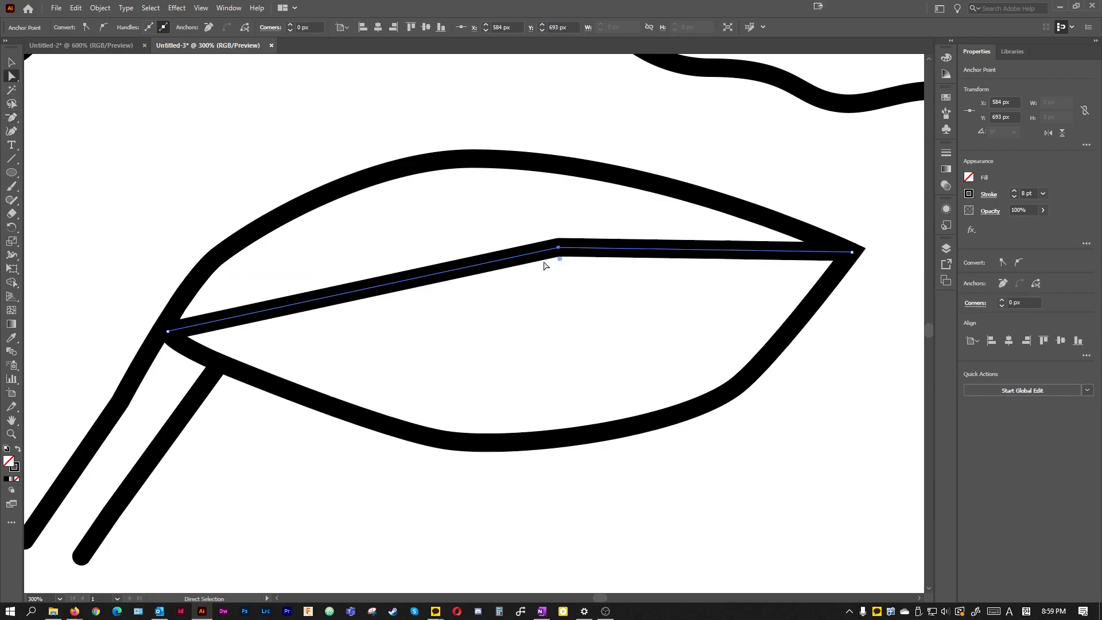
{"action": "left_click_drag", "start_coordinate": [562, 252], "coordinate": [481, 239]}
{"action": "left_click", "coordinate": [104, 27]}
{"action": "left_click_drag", "start_coordinate": [387, 251], "coordinate": [359, 253]}
{"action": "left_click_drag", "start_coordinate": [569, 227], "coordinate": [622, 228]}
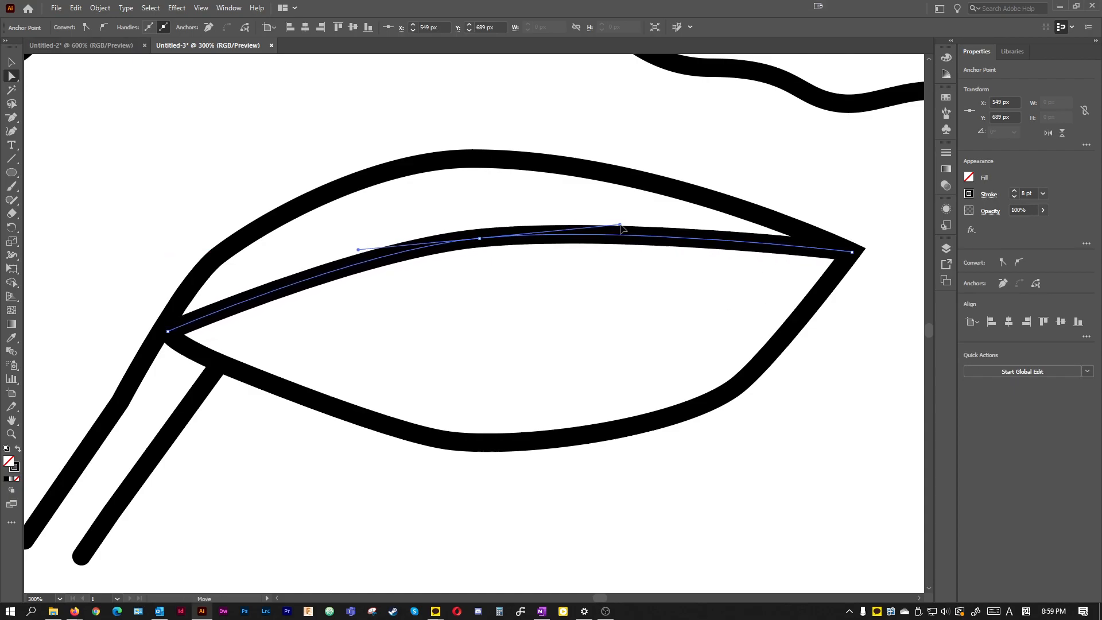
{"action": "left_click_drag", "start_coordinate": [482, 239], "coordinate": [482, 242]}
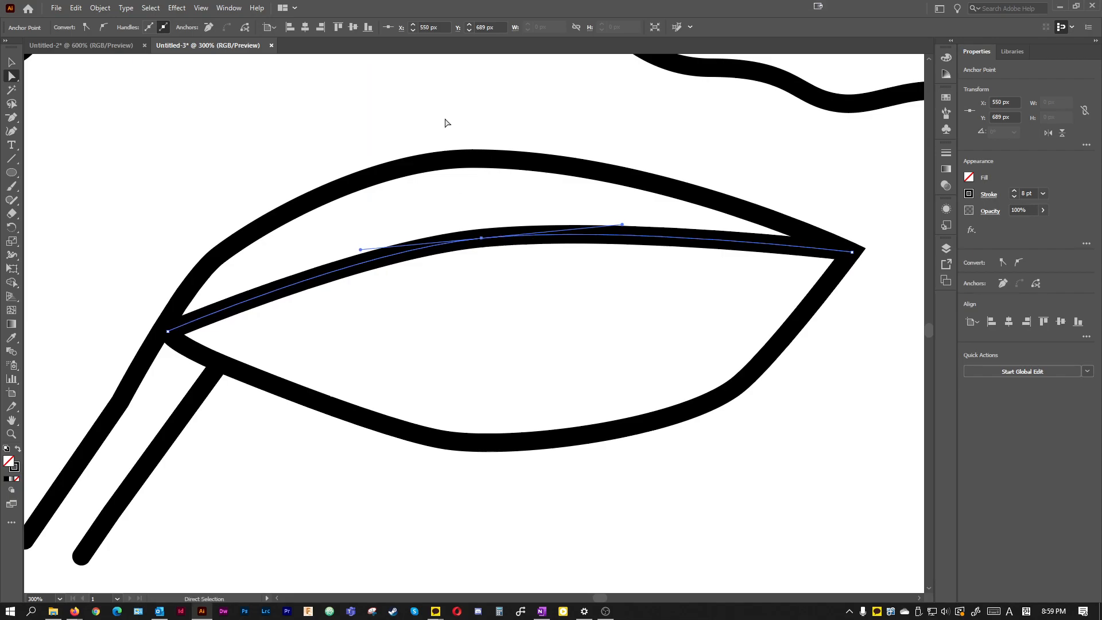
Shorten the midrib by pulling its end anchor back from the leaf tip to X 676 px, Y 696 px.
{"action": "left_click", "coordinate": [447, 123]}
{"action": "scroll", "coordinate": [651, 403], "scroll_direction": "down", "scroll_amount": 5}
{"action": "scroll", "coordinate": [671, 347], "scroll_direction": "up", "scroll_amount": 5}
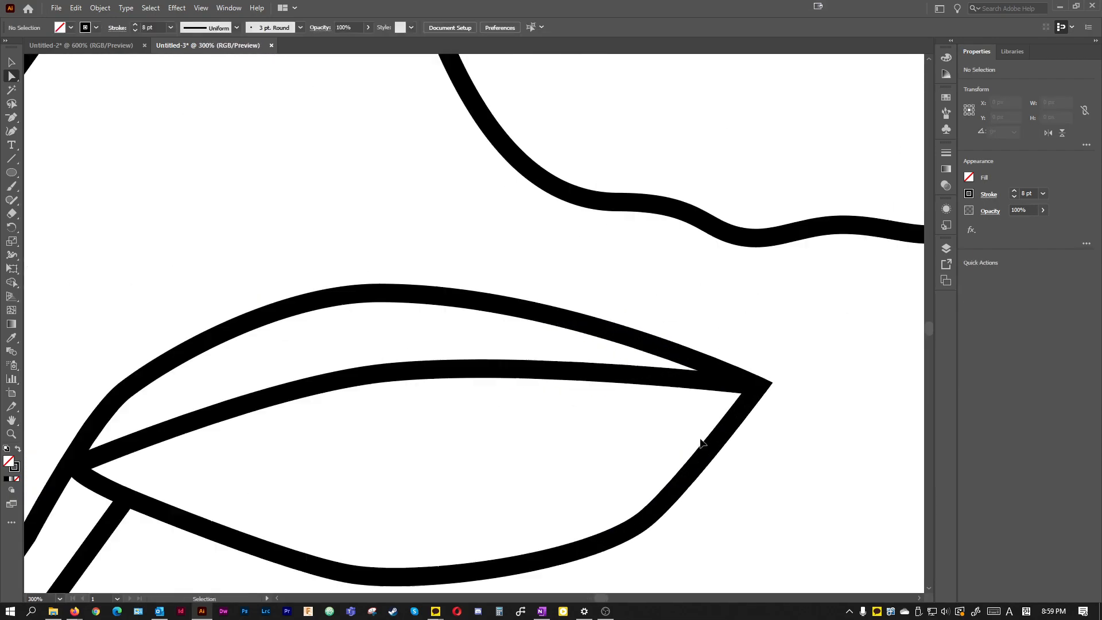
{"action": "left_click_drag", "start_coordinate": [753, 387], "coordinate": [675, 392]}
{"action": "left_click", "coordinate": [586, 434]}
{"action": "left_click", "coordinate": [675, 392]}
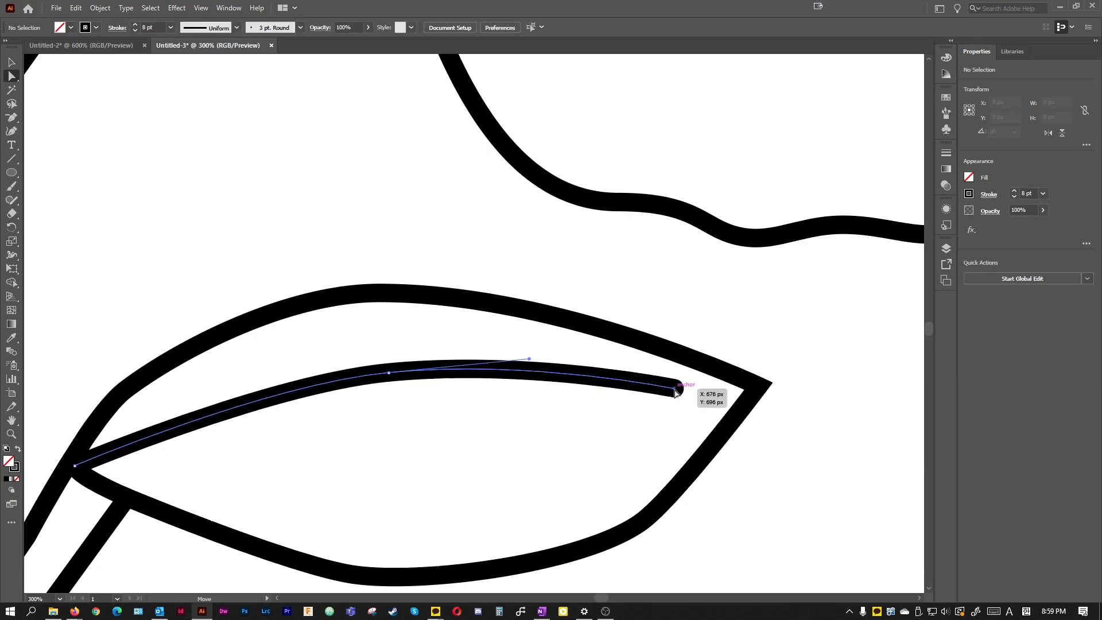
Draw a two-segment Pen vein below the midrib toward the tip, through X 603 px, Y 714 px to X 646 px, Y 729 px.
{"action": "scroll", "coordinate": [629, 426], "scroll_direction": "down", "scroll_amount": 5}
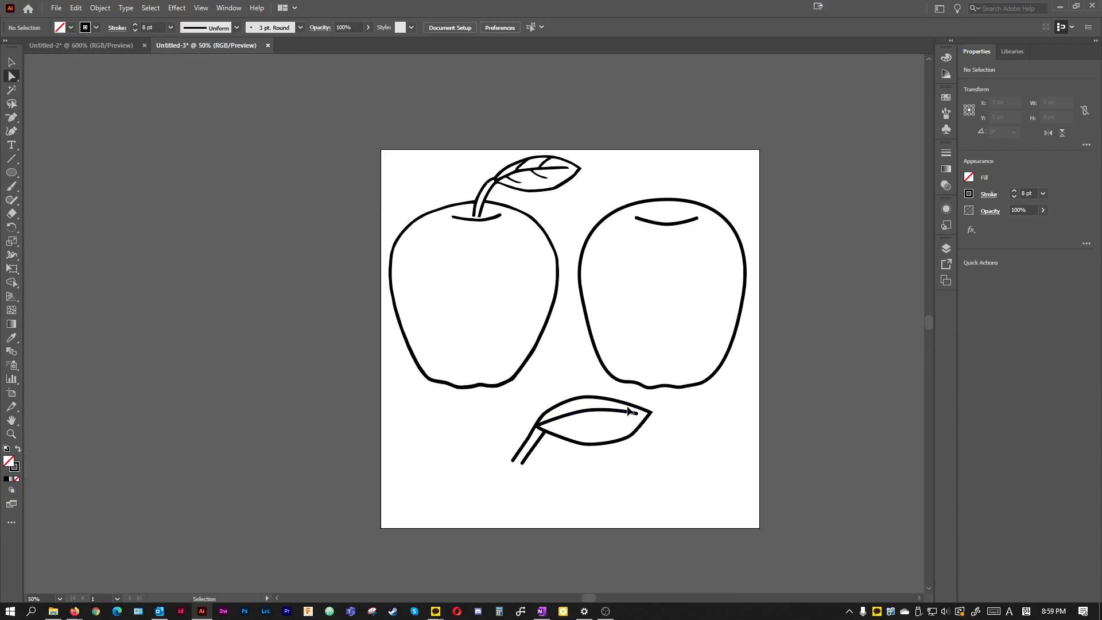
{"action": "scroll", "coordinate": [629, 411], "scroll_direction": "up", "scroll_amount": 5}
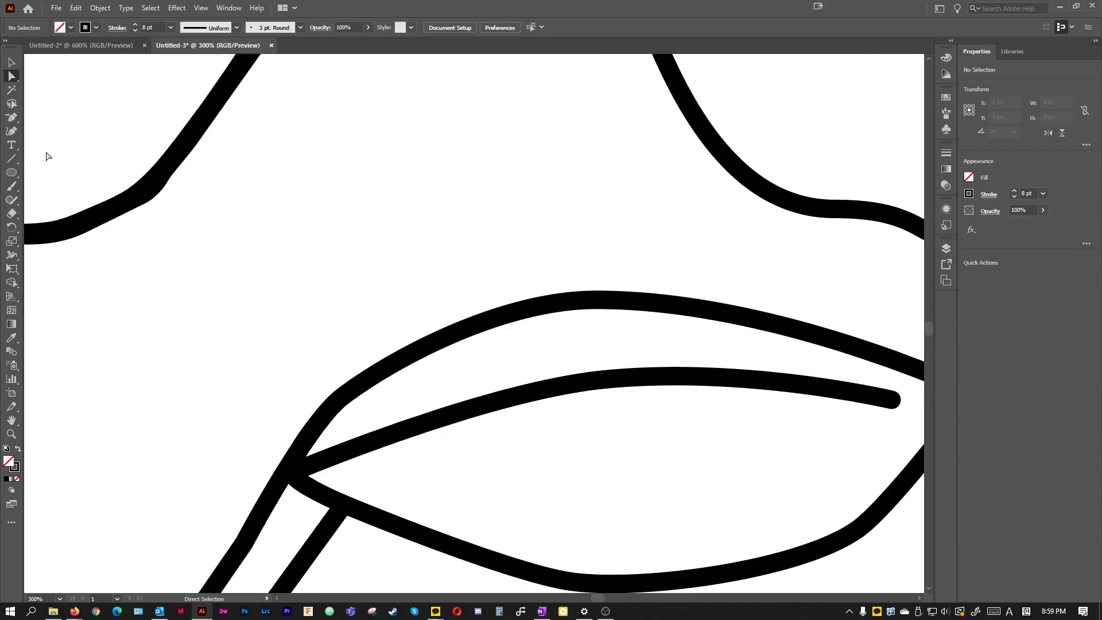
{"action": "left_click_drag", "start_coordinate": [15, 124], "coordinate": [30, 118]}
{"action": "scroll", "coordinate": [408, 229], "scroll_direction": "down", "scroll_amount": 5}
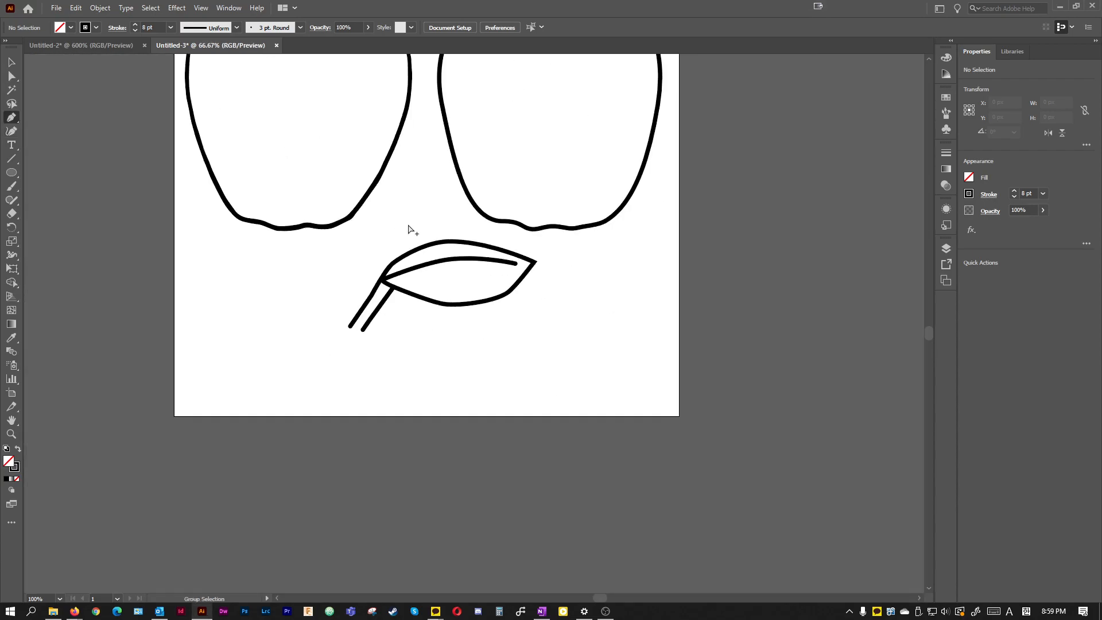
{"action": "scroll", "coordinate": [414, 221], "scroll_direction": "up", "scroll_amount": 2}
{"action": "scroll", "coordinate": [442, 241], "scroll_direction": "up", "scroll_amount": 3}
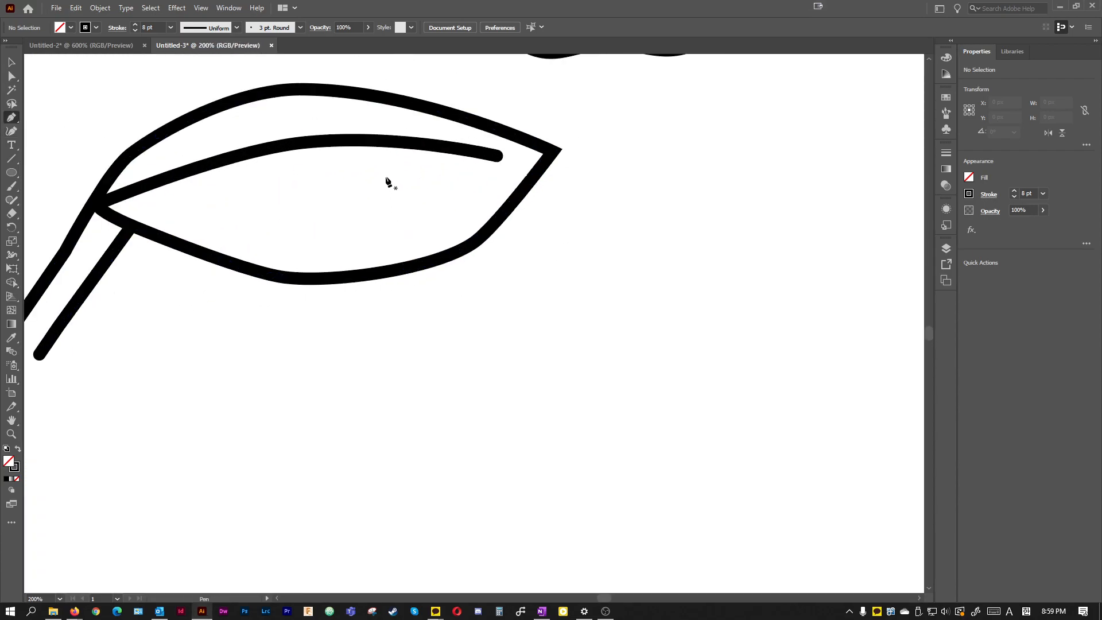
{"action": "scroll", "coordinate": [393, 226], "scroll_direction": "down", "scroll_amount": 4}
{"action": "scroll", "coordinate": [406, 210], "scroll_direction": "up", "scroll_amount": 3}
{"action": "scroll", "coordinate": [443, 443], "scroll_direction": "up", "scroll_amount": 1}
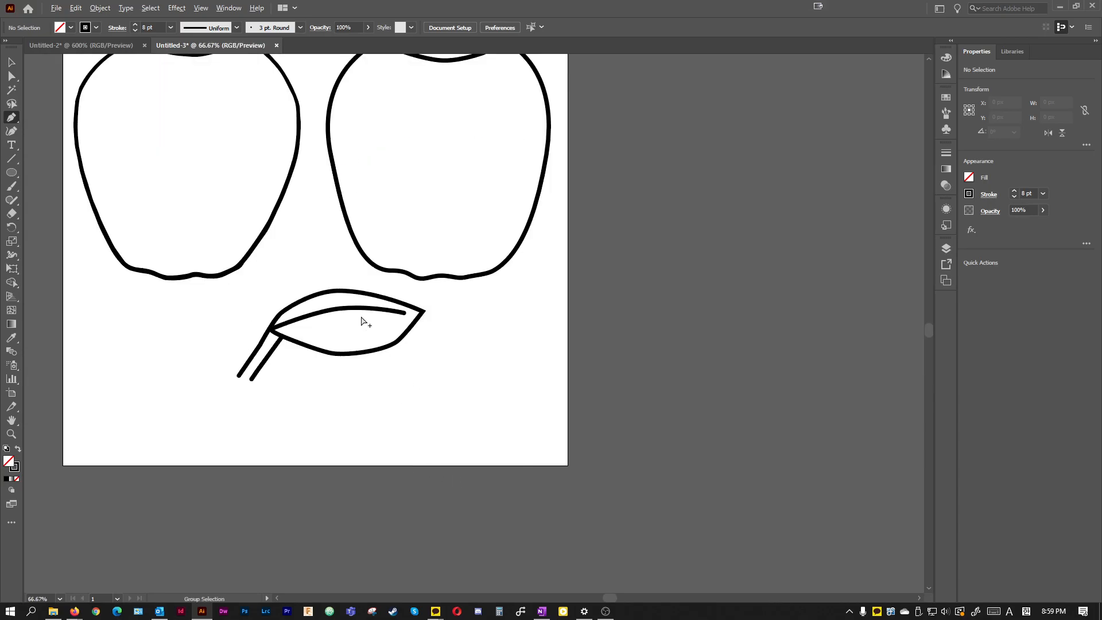
{"action": "scroll", "coordinate": [384, 333], "scroll_direction": "up", "scroll_amount": 5}
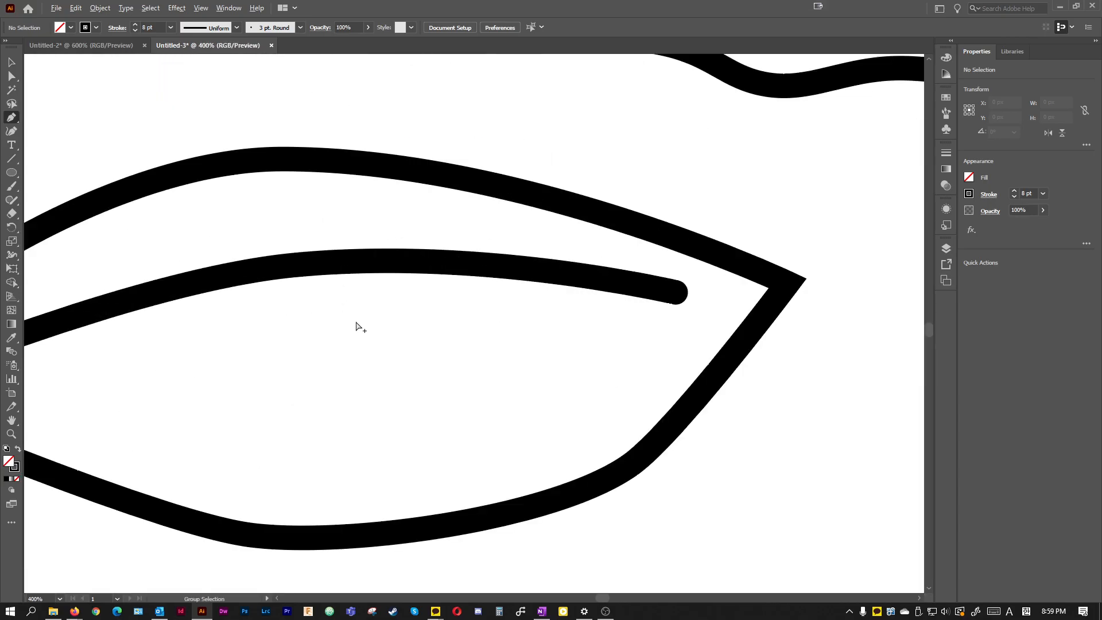
{"action": "left_click", "coordinate": [391, 265]}
{"action": "left_click", "coordinate": [455, 342]}
{"action": "left_click", "coordinate": [585, 386]}
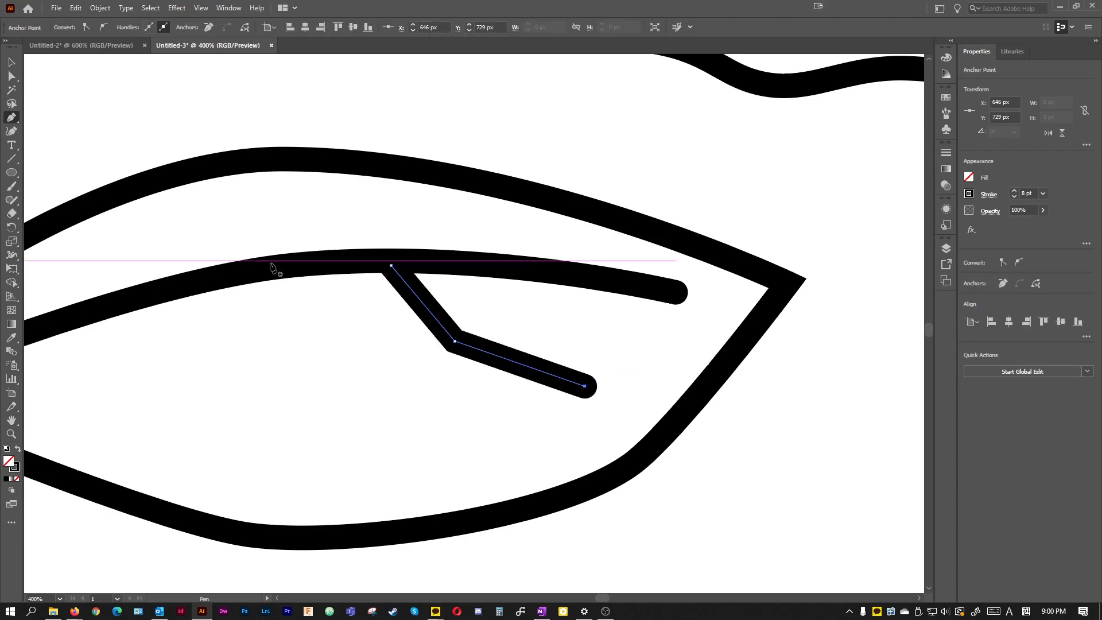
{"action": "key", "text": "Escape"}
Draw a two-segment Pen vein from the midrib through X 556 px, Y 669 px to the leaf's upper edge at X 587 px, Y 659 px.
{"action": "left_click", "coordinate": [242, 271]}
{"action": "left_click", "coordinate": [311, 204]}
{"action": "left_click", "coordinate": [406, 173]}
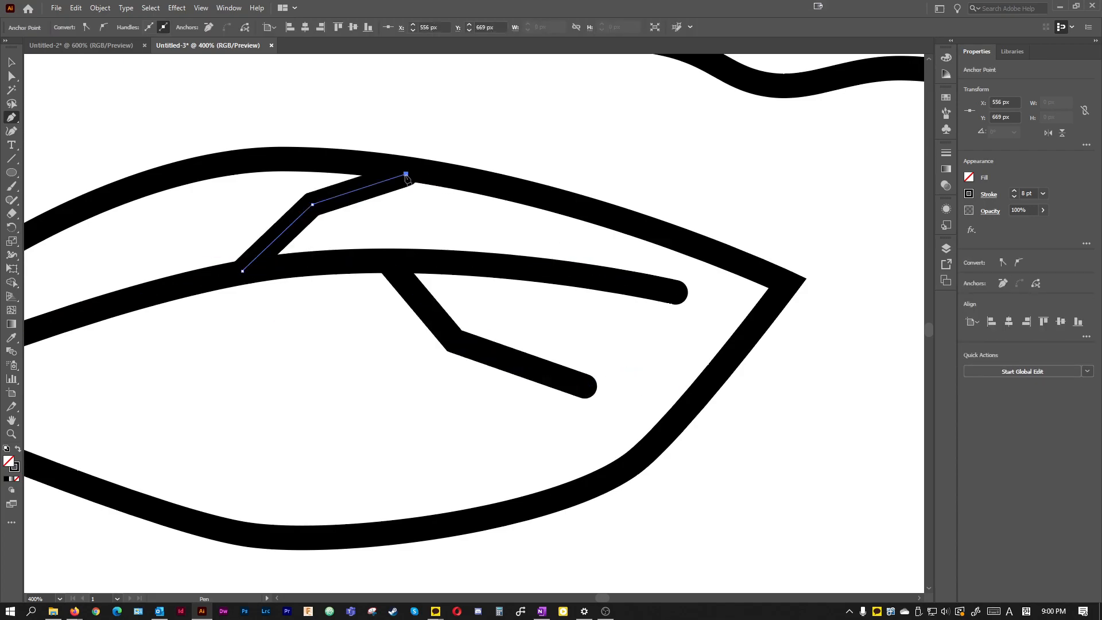
{"action": "key", "text": "Escape"}
Draw a second two-segment vein below the midrib, through X 518 px, Y 728 px to X 584 px, Y 749 px.
{"action": "left_click", "coordinate": [123, 308]}
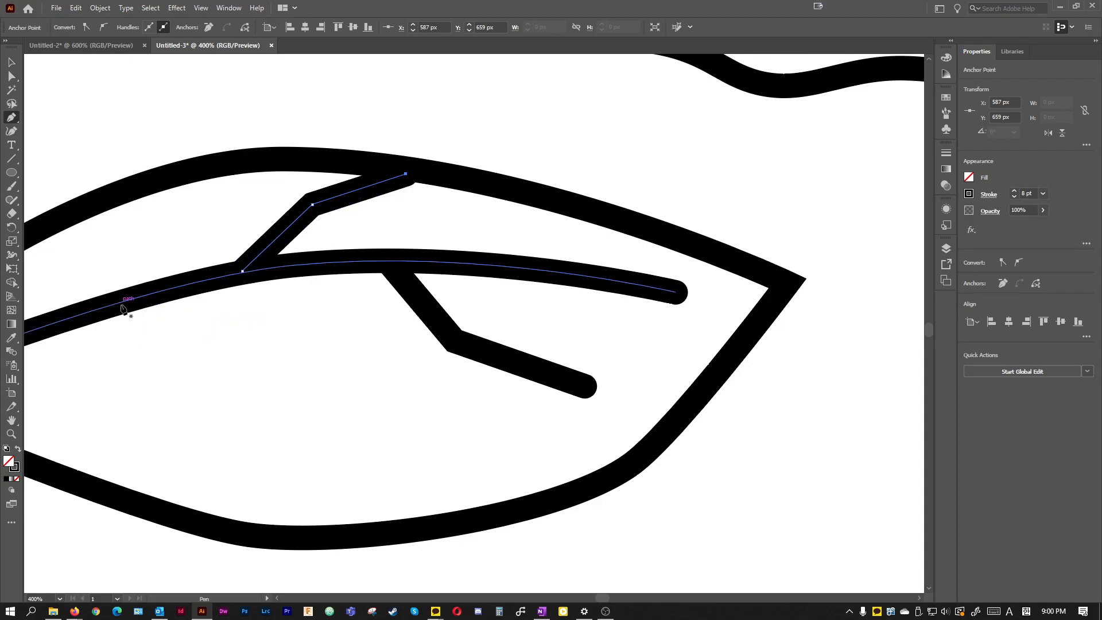
{"action": "left_click", "coordinate": [197, 384]}
{"action": "left_click", "coordinate": [398, 443]}
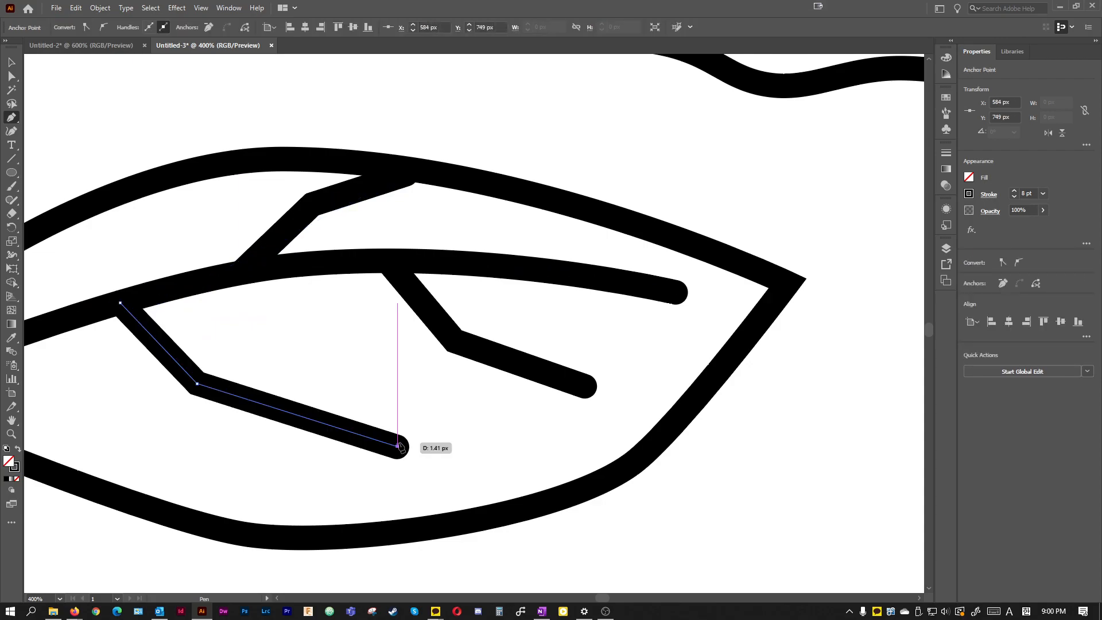
Draw a short two-segment vein above the midrib near the leaf base, through X 460 px, Y 694 px to X 470 px, Y 683 px.
{"action": "key", "text": "ctrl+minus"}
{"action": "key", "text": "ctrl+minus"}
{"action": "key", "text": "ctrl+minus"}
{"action": "key", "text": "ctrl+minus"}
{"action": "key", "text": "ctrl+minus"}
{"action": "key", "text": "ctrl+minus"}
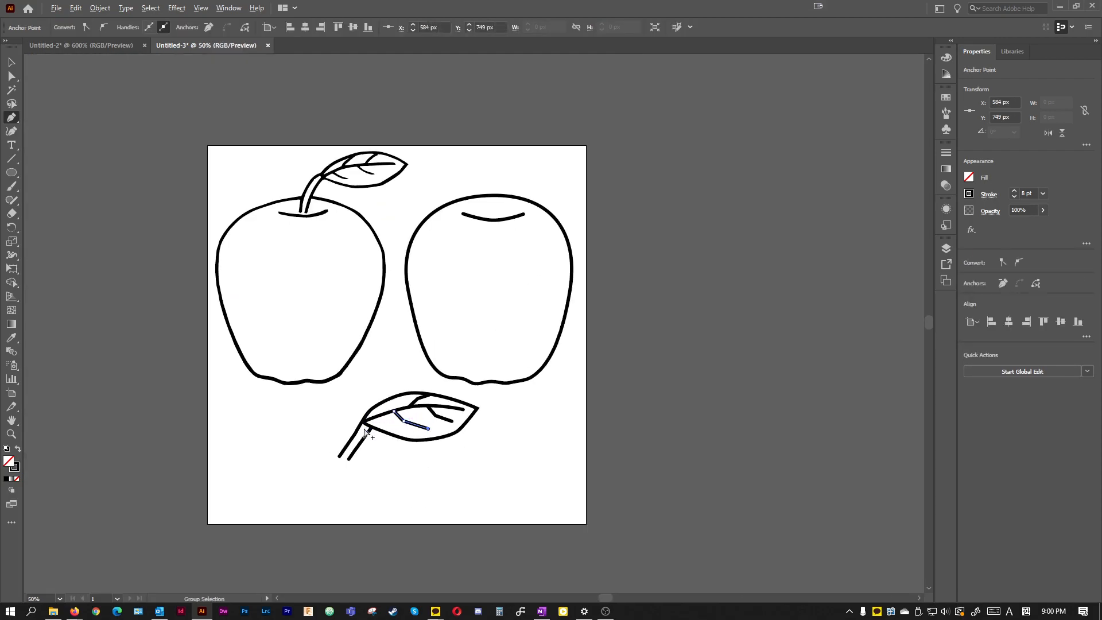
{"action": "key", "text": "ctrl+plus"}
{"action": "key", "text": "ctrl+plus"}
{"action": "key", "text": "ctrl+plus"}
{"action": "key", "text": "ctrl+plus"}
{"action": "key", "text": "ctrl+plus"}
{"action": "key", "text": "ctrl+plus"}
{"action": "key", "text": "ctrl+plus"}
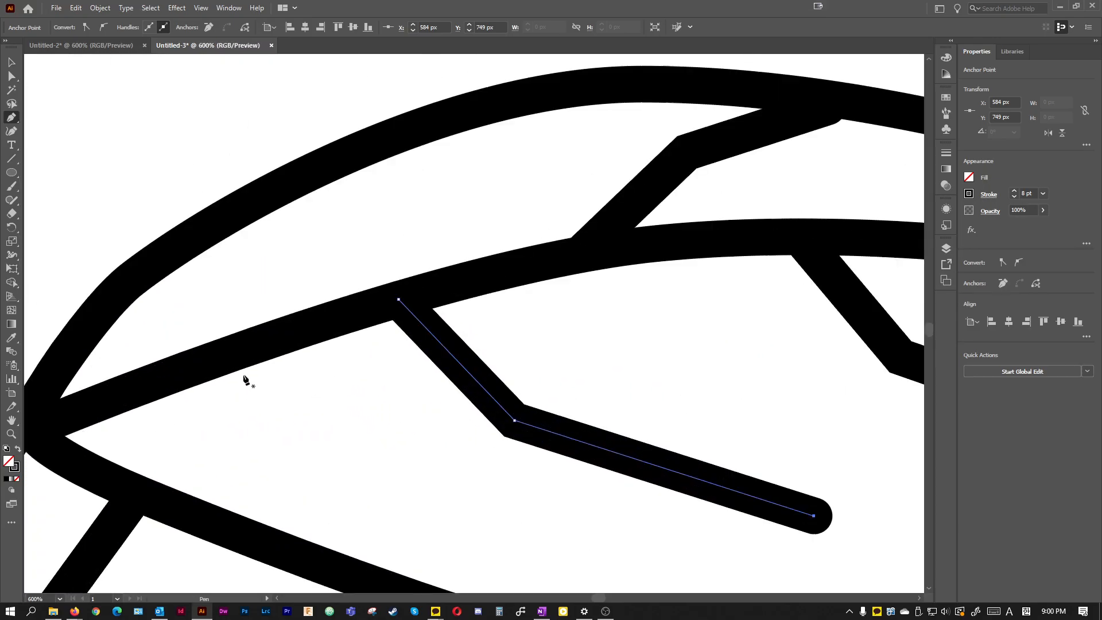
{"action": "left_click", "coordinate": [211, 352]}
{"action": "left_click", "coordinate": [251, 266]}
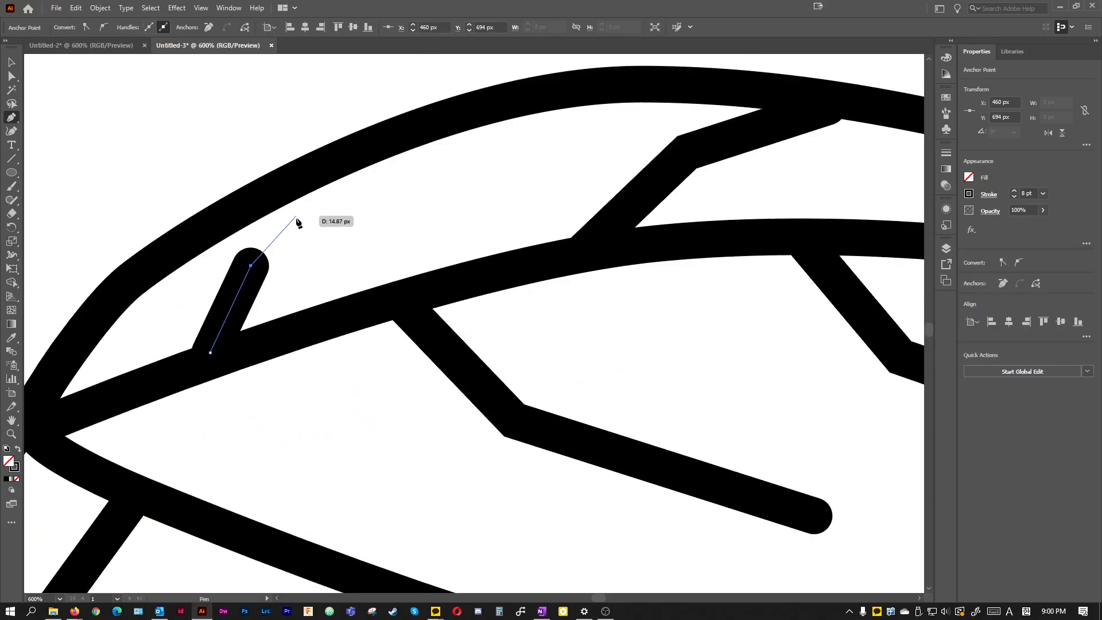
{"action": "left_click", "coordinate": [296, 216]}
{"action": "key", "text": "Escape"}
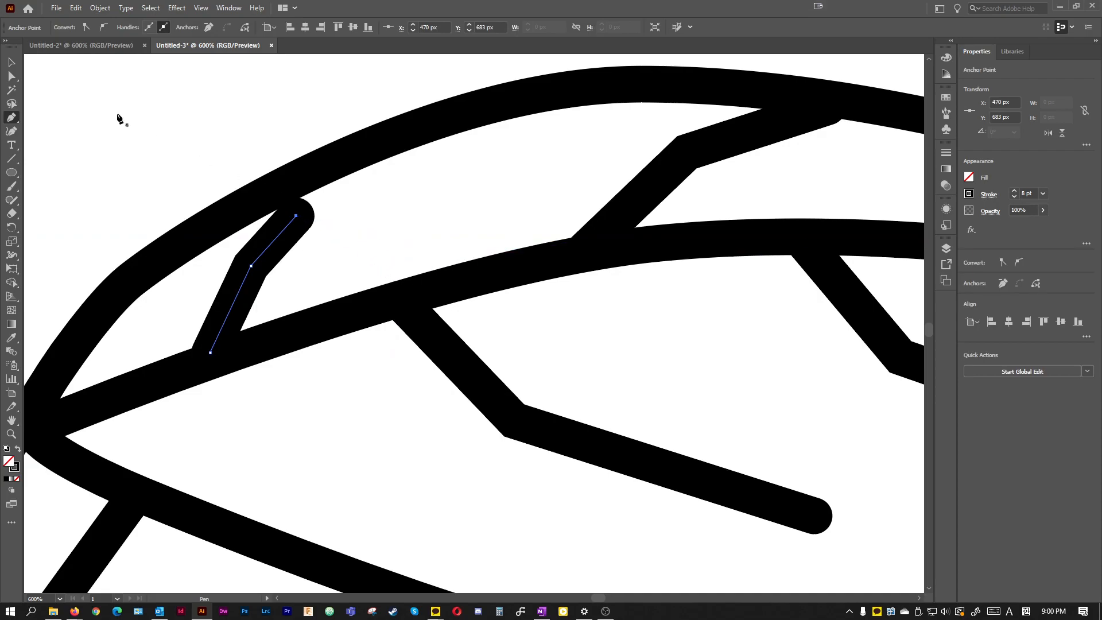
Convert the middle anchor of the short upper vein near the leaf base to a smooth point.
{"action": "left_click", "coordinate": [12, 78]}
{"action": "left_click", "coordinate": [451, 276]}
{"action": "left_click", "coordinate": [252, 266]}
{"action": "left_click", "coordinate": [104, 27]}
{"action": "left_click", "coordinate": [497, 263]}
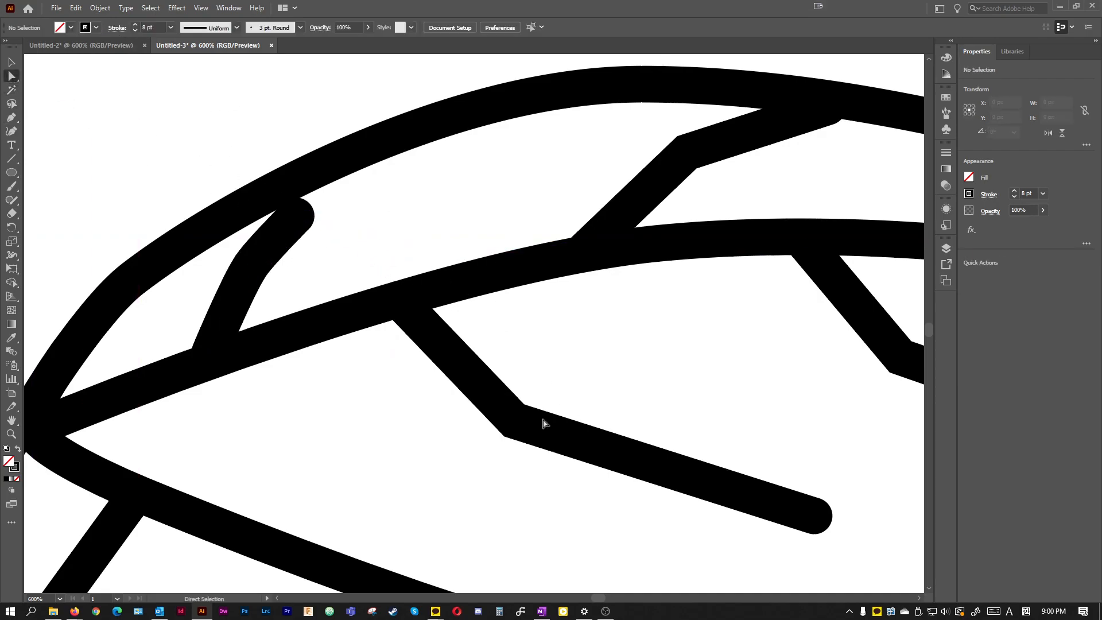
Convert the middle anchor of the lower vein nearer the base to a smooth point and adjust its outer handle for a rounder curve.
{"action": "left_click", "coordinate": [516, 423]}
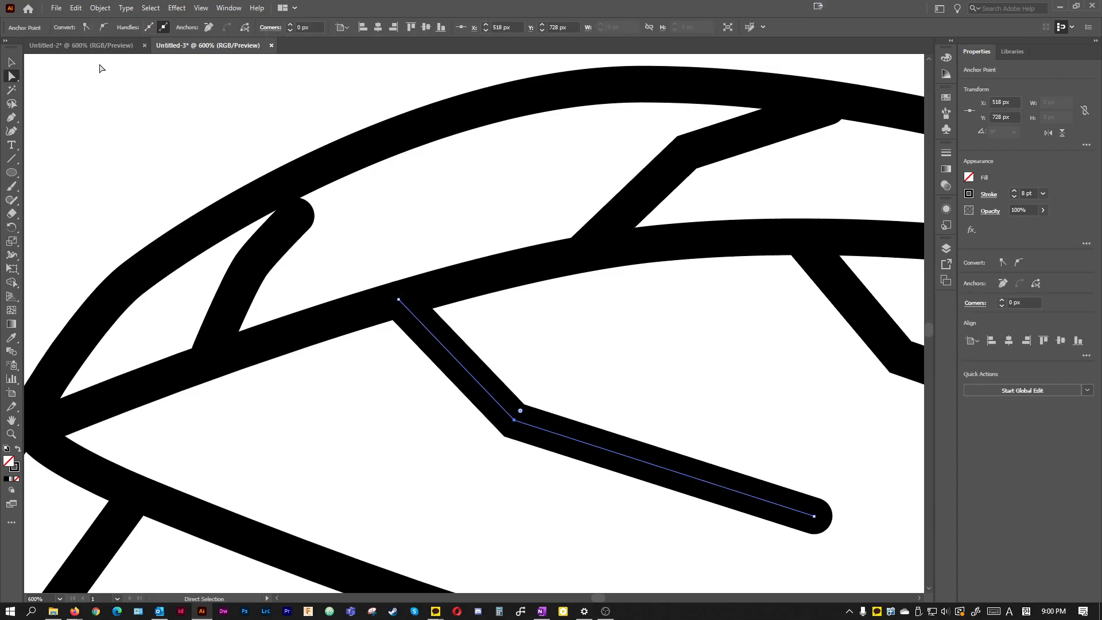
{"action": "left_click", "coordinate": [104, 29]}
{"action": "left_click", "coordinate": [475, 197]}
{"action": "scroll", "coordinate": [474, 197], "scroll_direction": "down", "scroll_amount": 3}
{"action": "scroll", "coordinate": [824, 261], "scroll_direction": "up", "scroll_amount": 2}
{"action": "scroll", "coordinate": [225, 316], "scroll_direction": "down", "scroll_amount": 2}
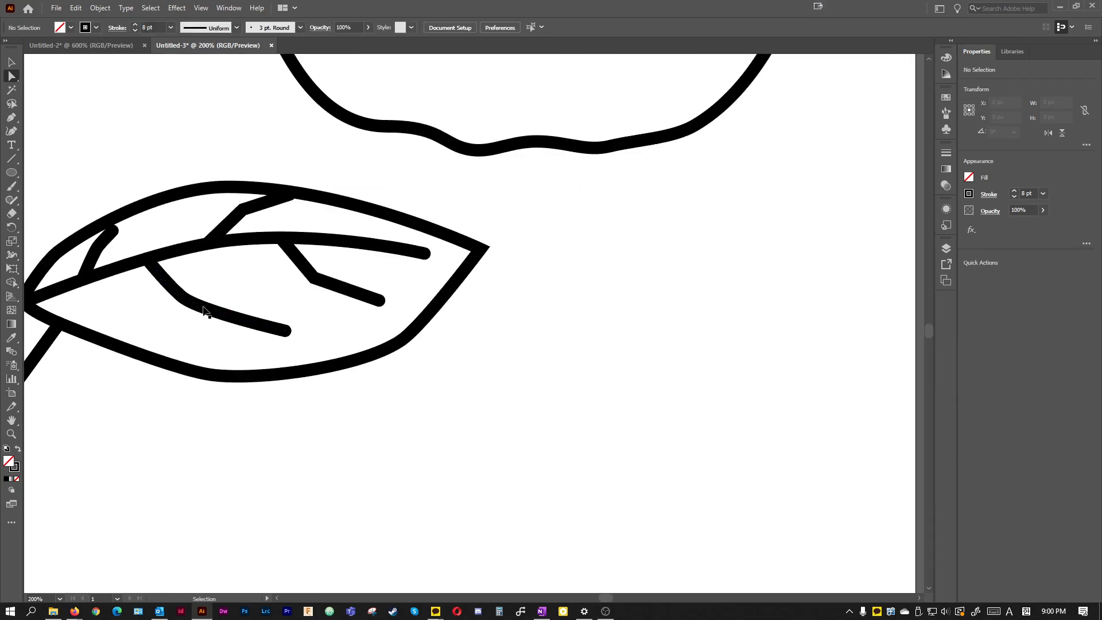
{"action": "scroll", "coordinate": [212, 310], "scroll_direction": "up", "scroll_amount": 2}
{"action": "left_click", "coordinate": [209, 313]}
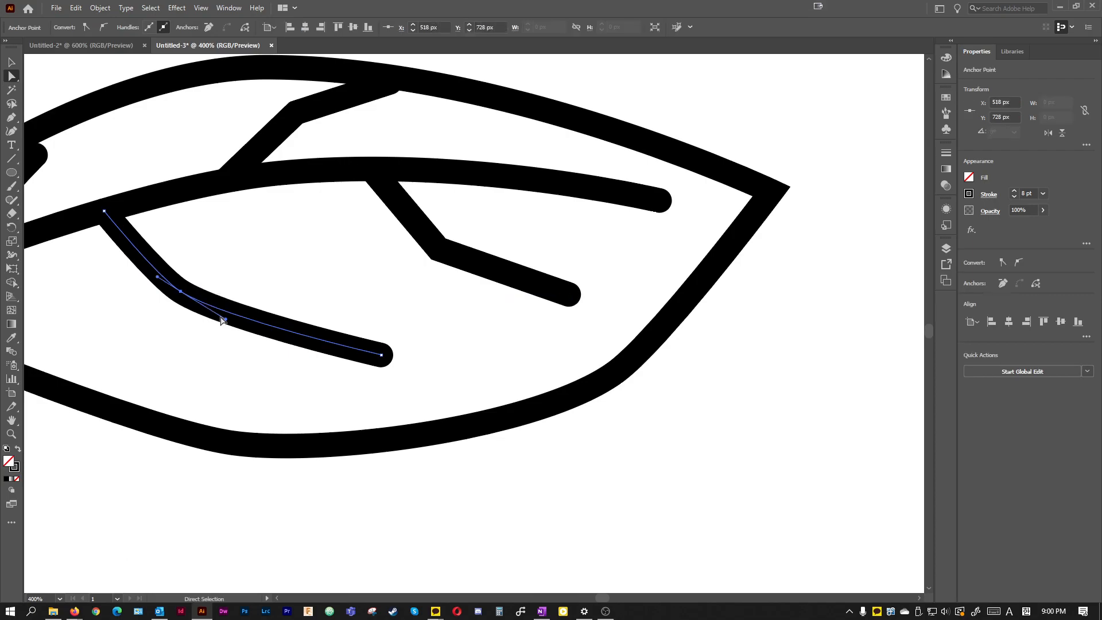
{"action": "left_click", "coordinate": [310, 291]}
Convert the middle anchor of the lower vein nearer the tip to a smooth point and lengthen its handle toward the midrib.
{"action": "left_click", "coordinate": [438, 251]}
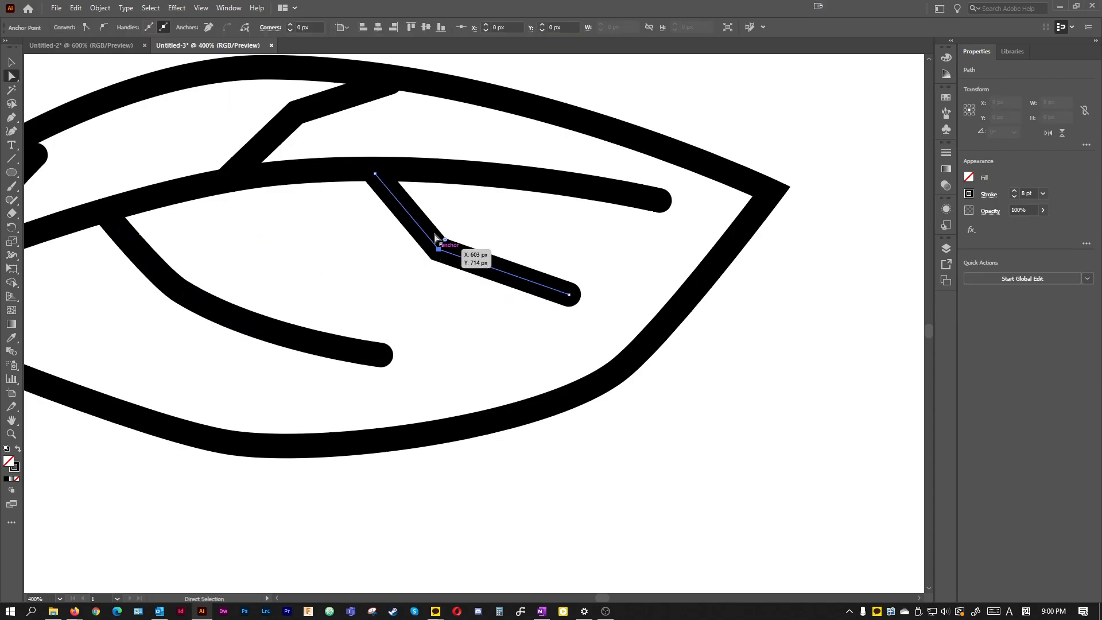
{"action": "left_click", "coordinate": [105, 27]}
{"action": "left_click_drag", "start_coordinate": [420, 239], "coordinate": [400, 226]}
{"action": "left_click", "coordinate": [487, 239]}
Smooth the middle anchor of the upper vein nearer the tip and extend both of its direction handles for a fuller curve.
{"action": "scroll", "coordinate": [333, 189], "scroll_direction": "up", "scroll_amount": 2}
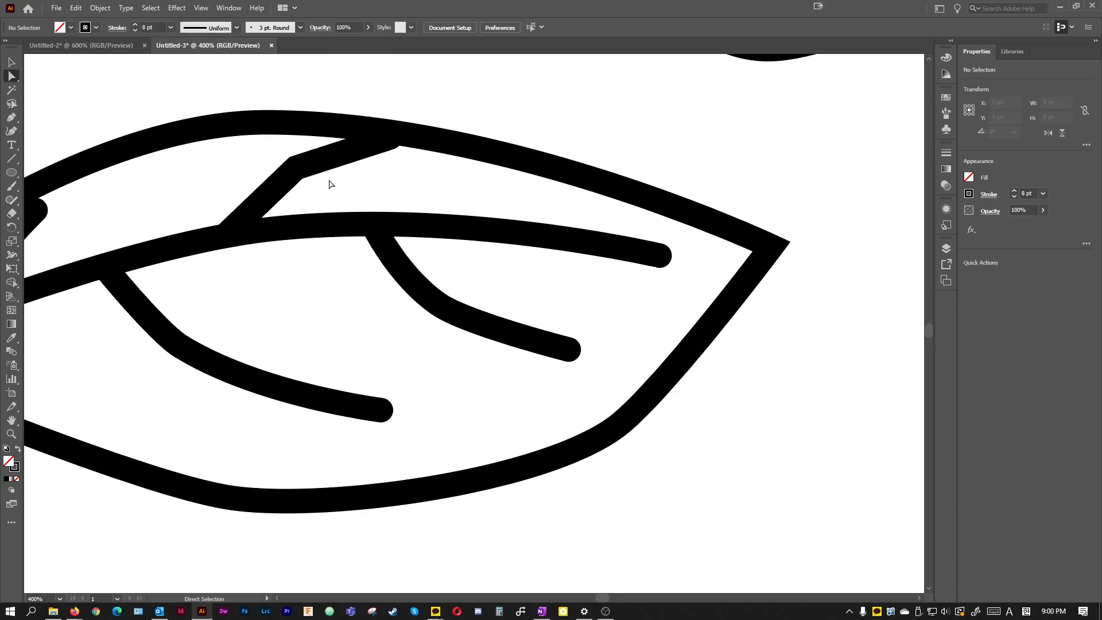
{"action": "left_click", "coordinate": [296, 168]}
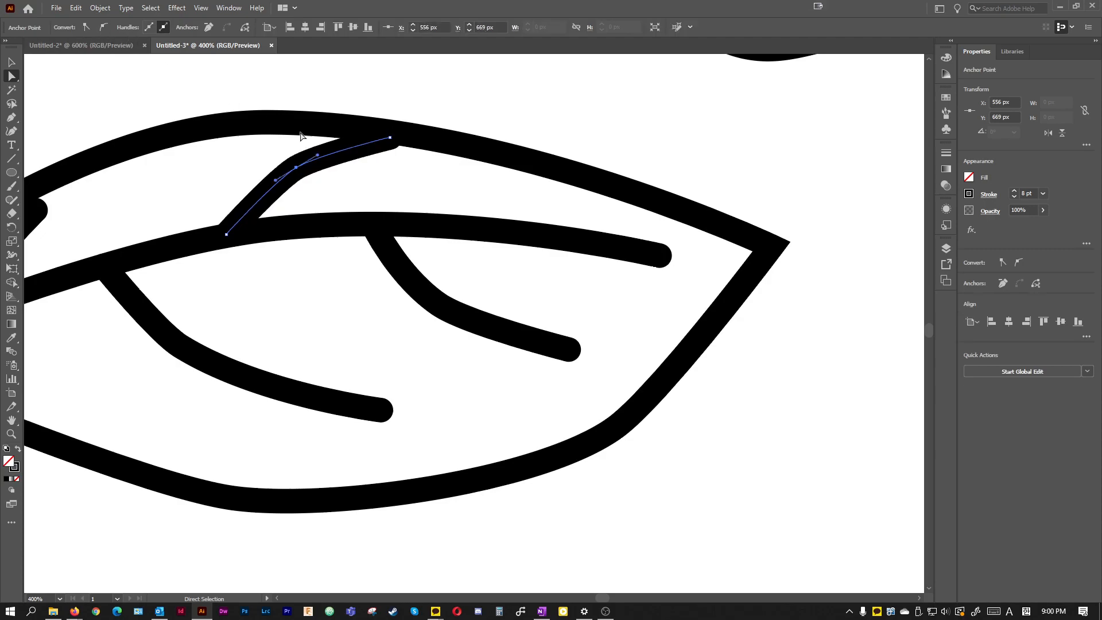
{"action": "left_click_drag", "start_coordinate": [296, 168], "coordinate": [263, 186]}
{"action": "left_click_drag", "start_coordinate": [319, 157], "coordinate": [394, 141]}
{"action": "left_click", "coordinate": [704, 134]}
Review the finished leaf at different magnifications and inspect the lower vein nearer the base as a separate path.
{"action": "scroll", "coordinate": [724, 173], "scroll_direction": "down", "scroll_amount": 5}
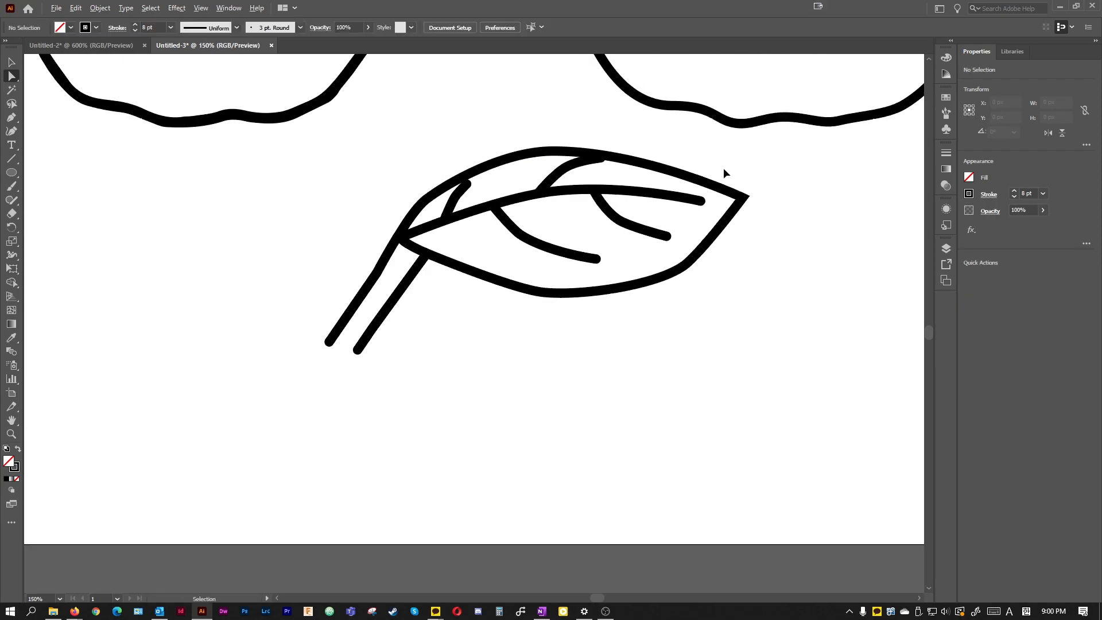
{"action": "scroll", "coordinate": [844, 318], "scroll_direction": "up", "scroll_amount": 4}
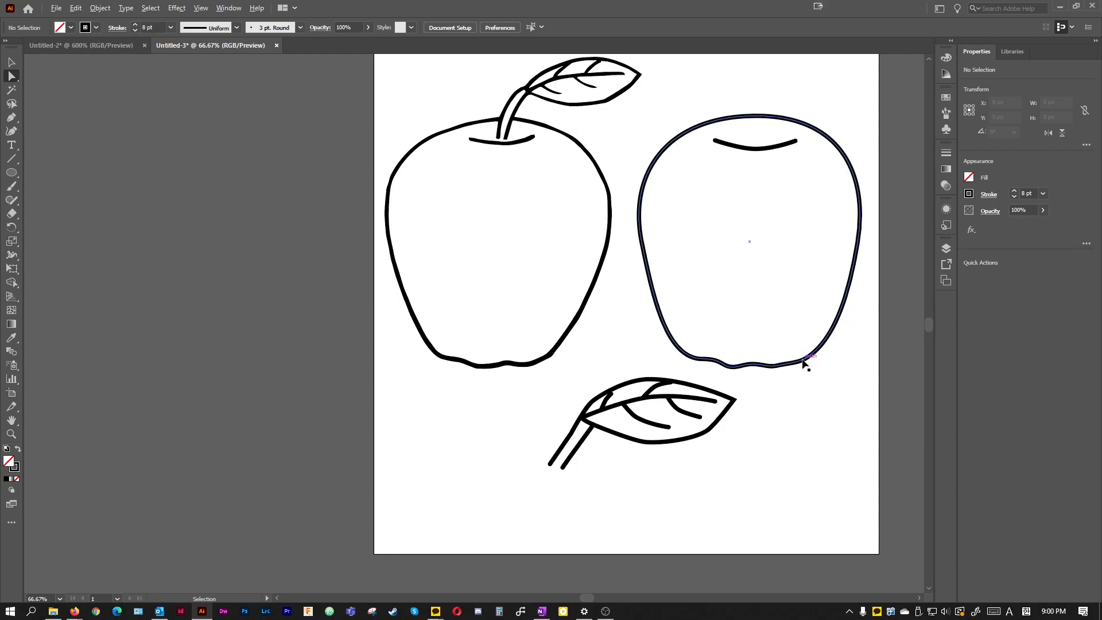
{"action": "scroll", "coordinate": [804, 362], "scroll_direction": "down", "scroll_amount": 2}
{"action": "scroll", "coordinate": [822, 364], "scroll_direction": "up", "scroll_amount": 2}
{"action": "left_click", "coordinate": [14, 63]}
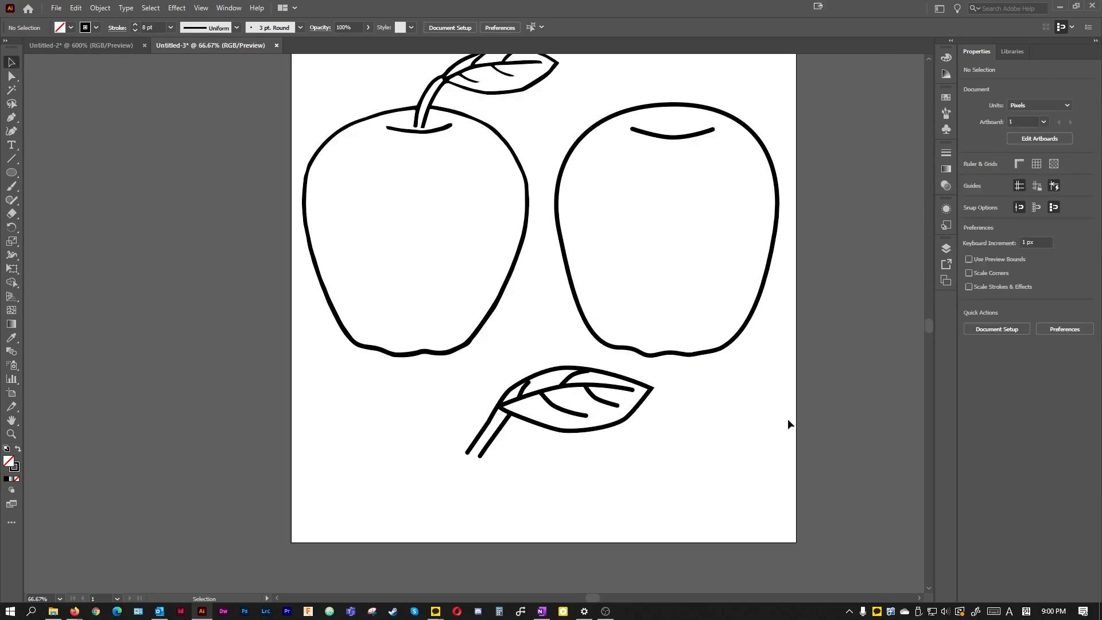
{"action": "left_click", "coordinate": [539, 395]}
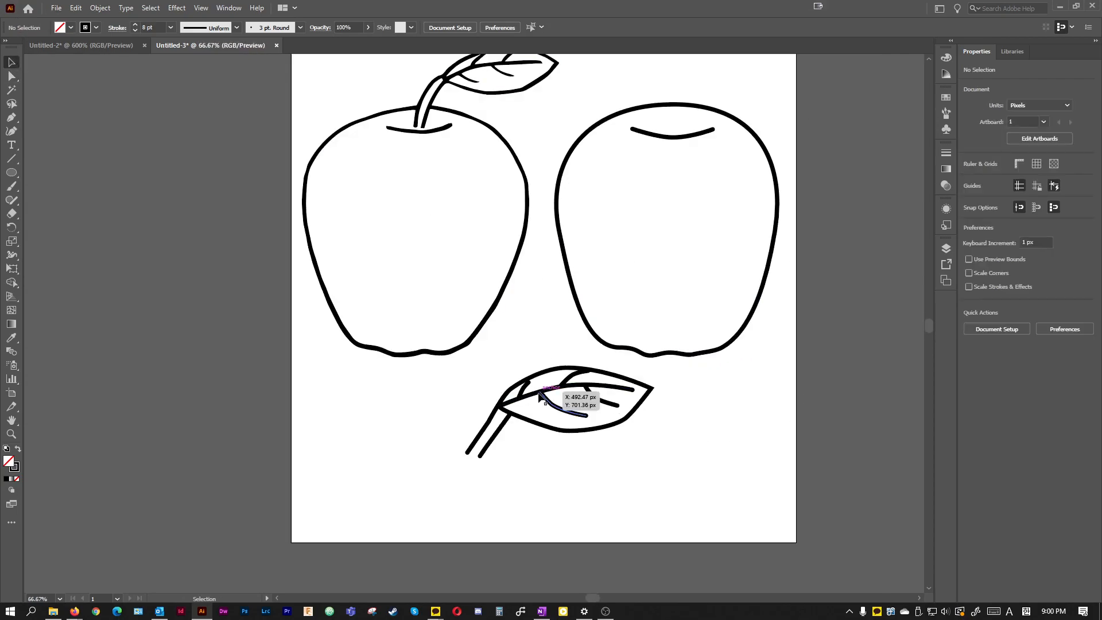
{"action": "scroll", "coordinate": [561, 425], "scroll_direction": "up", "scroll_amount": 3}
{"action": "scroll", "coordinate": [580, 402], "scroll_direction": "up", "scroll_amount": 2}
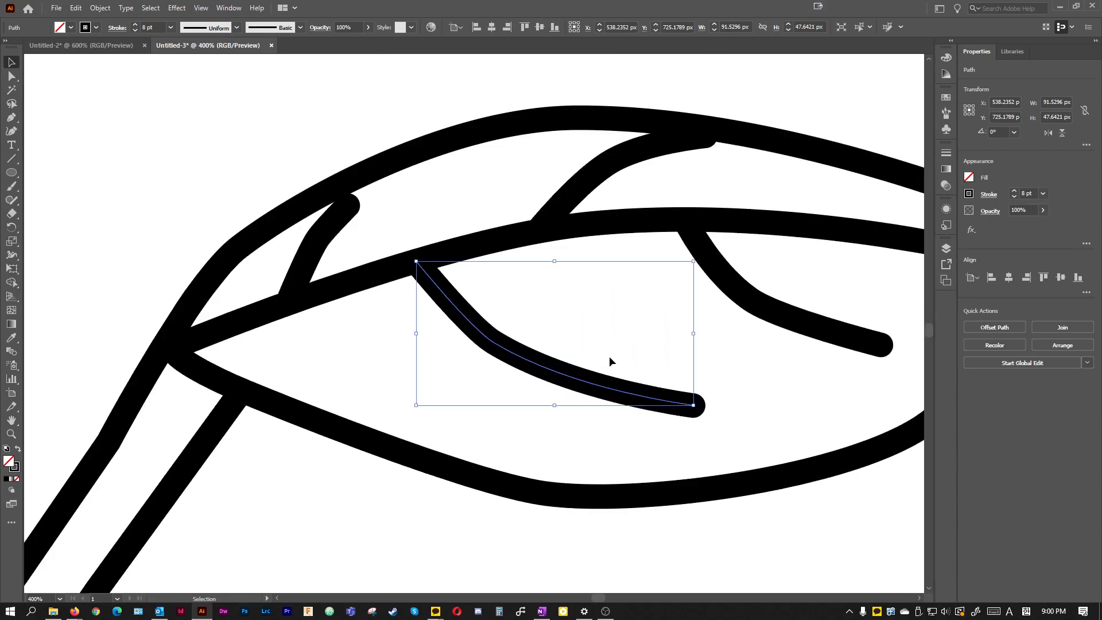
{"action": "scroll", "coordinate": [606, 353], "scroll_direction": "down", "scroll_amount": 4}
{"action": "left_click", "coordinate": [632, 412]}
{"action": "scroll", "coordinate": [576, 336], "scroll_direction": "up", "scroll_amount": 3}
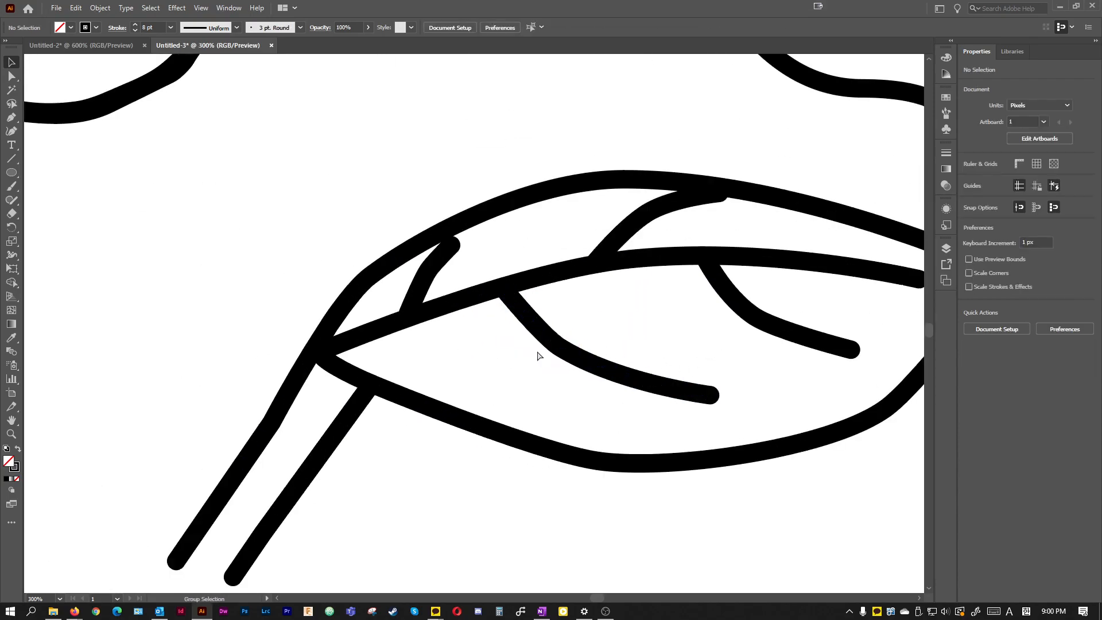
{"action": "scroll", "coordinate": [548, 352], "scroll_direction": "left", "scroll_amount": 1}
{"action": "left_click", "coordinate": [461, 409]}
{"action": "left_click", "coordinate": [590, 356]}
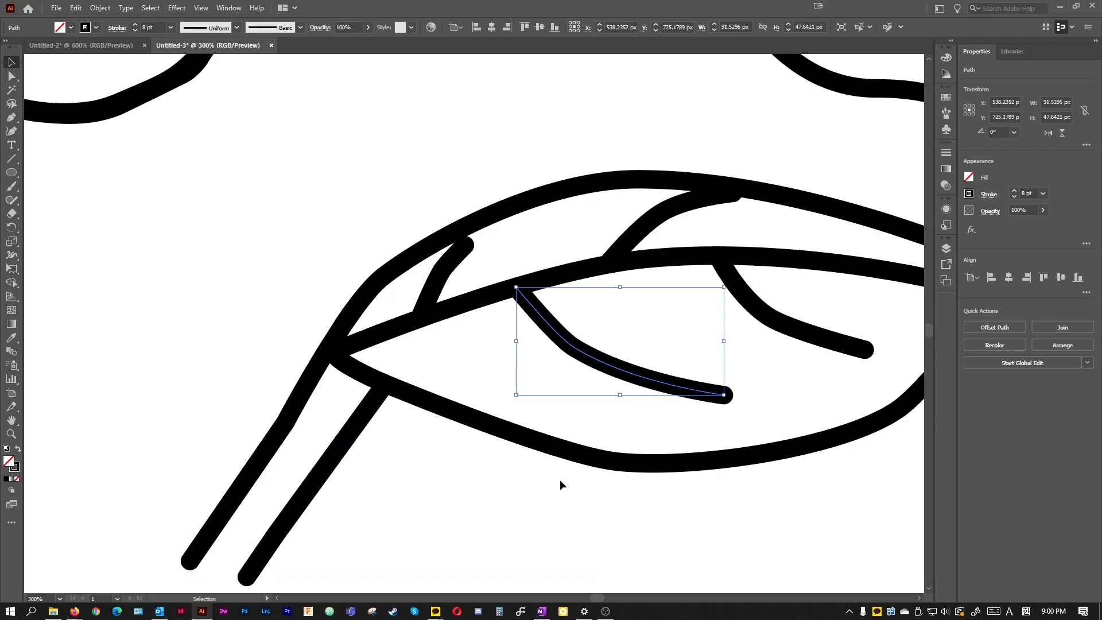
Try moving the leaf and stem outline away from its veins, and undo the move.
{"action": "left_click", "coordinate": [351, 437]}
{"action": "left_click_drag", "start_coordinate": [335, 346], "coordinate": [181, 305]}
{"action": "left_click", "coordinate": [346, 435]}
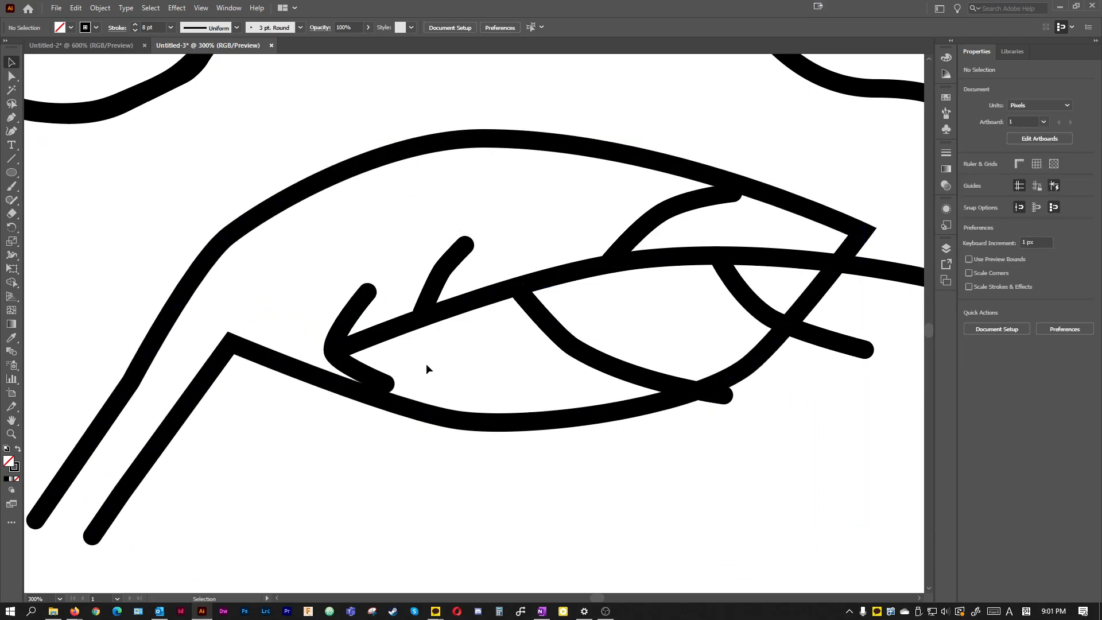
{"action": "key", "text": "ctrl+z"}
Select all the stem, leaf outline, midrib and vein paths below the apples and group them.
{"action": "scroll", "coordinate": [445, 342], "scroll_direction": "down", "scroll_amount": 2}
{"action": "scroll", "coordinate": [665, 372], "scroll_direction": "down", "scroll_amount": 1}
{"action": "scroll", "coordinate": [673, 387], "scroll_direction": "up", "scroll_amount": 2}
{"action": "left_click", "coordinate": [790, 523]}
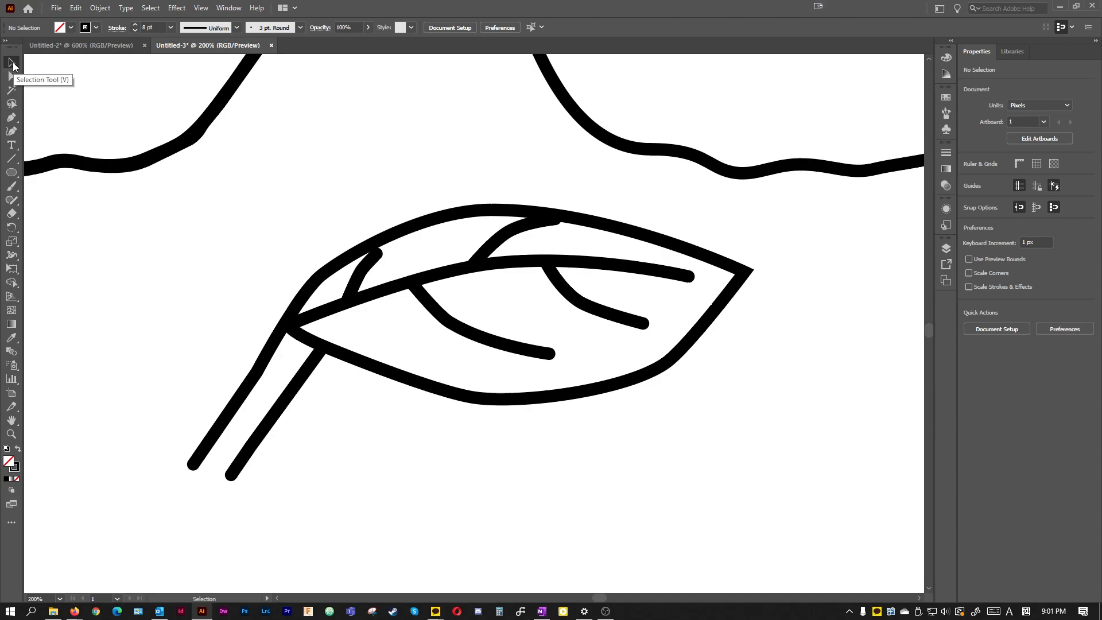
{"action": "mouse_move", "coordinate": [804, 537]}
{"action": "left_mouse_down"}
{"action": "mouse_move", "coordinate": [492, 337]}
{"action": "mouse_move", "coordinate": [299, 236]}
{"action": "mouse_move", "coordinate": [146, 195]}
{"action": "left_mouse_up"}
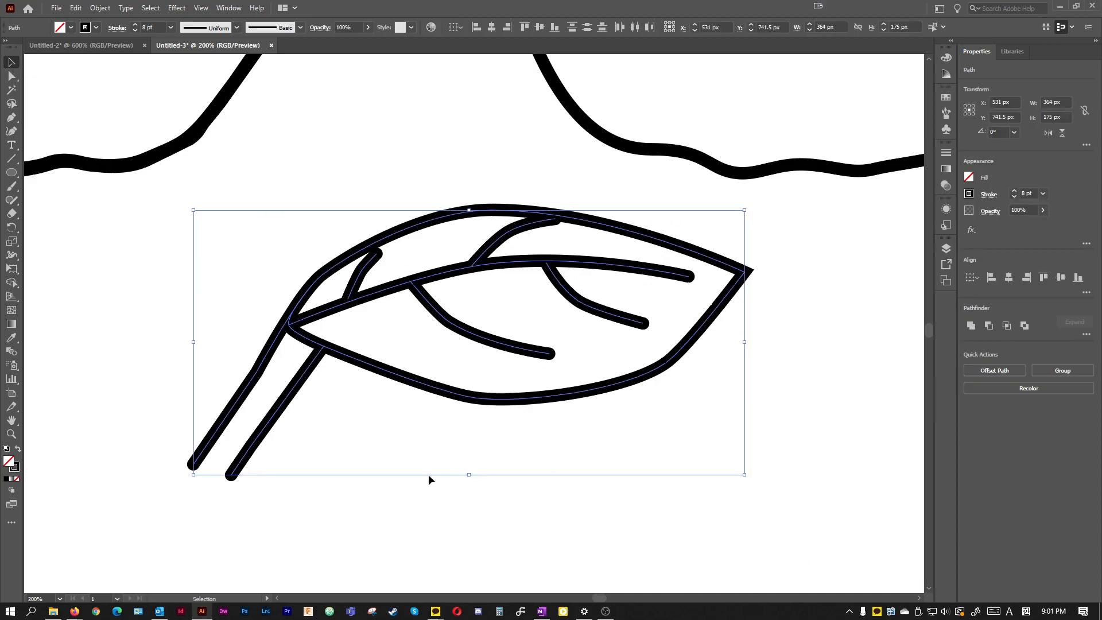
{"action": "right_click", "coordinate": [377, 296]}
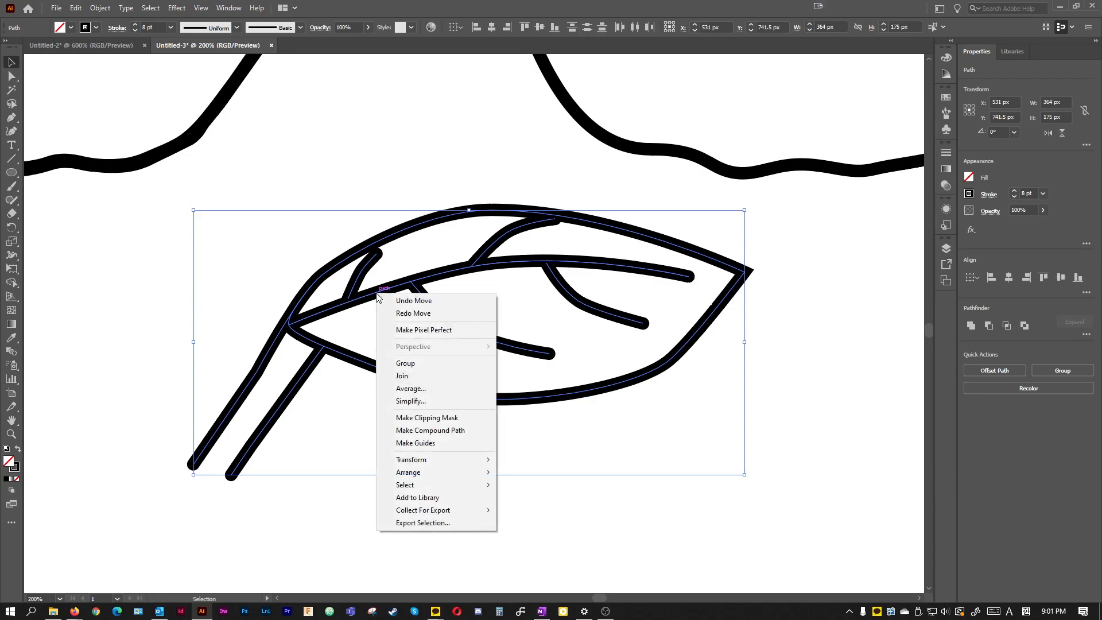
{"action": "left_click", "coordinate": [409, 364]}
Move the grouped stem and leaf onto the redrawn apple so the stem ends just above the hollow curve.
{"action": "scroll", "coordinate": [402, 319], "scroll_direction": "down", "scroll_amount": 4}
{"action": "scroll", "coordinate": [495, 314], "scroll_direction": "up", "scroll_amount": 1}
{"action": "scroll", "coordinate": [456, 355], "scroll_direction": "up", "scroll_amount": 10}
{"action": "left_click_drag", "start_coordinate": [385, 453], "coordinate": [576, 122]}
{"action": "left_click", "coordinate": [812, 267]}
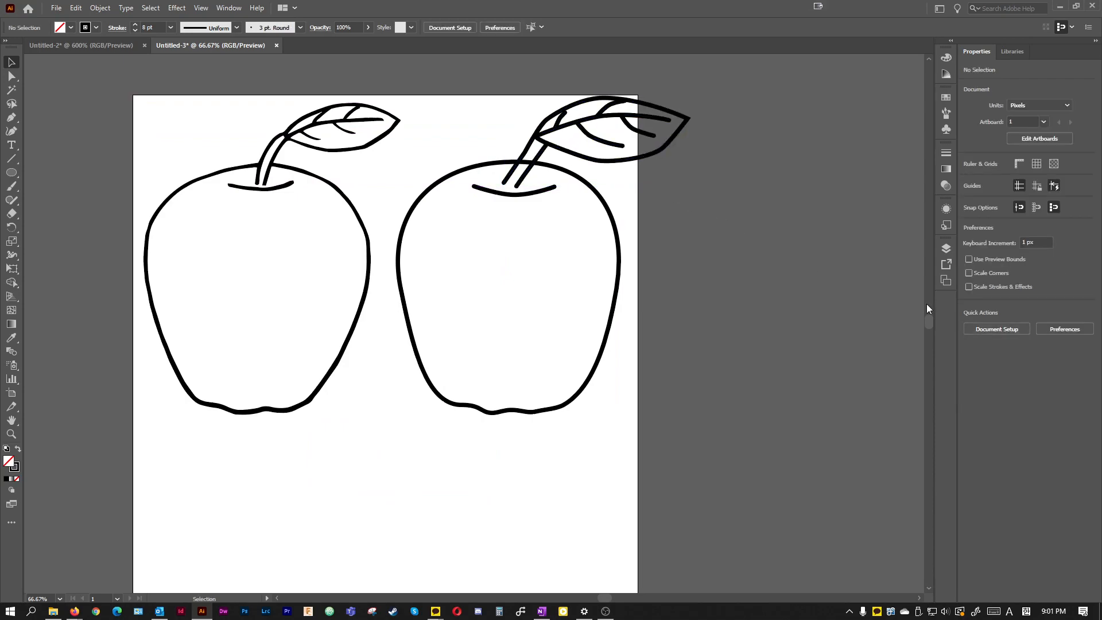
Select the whole redrawn apple with its stem and leaf and move it diagonally down toward the artboard's lower-right area.
{"action": "left_click_drag", "start_coordinate": [683, 405], "coordinate": [409, 121]}
{"action": "scroll", "coordinate": [506, 200], "scroll_direction": "down", "scroll_amount": 1}
{"action": "scroll", "coordinate": [509, 200], "scroll_direction": "down", "scroll_amount": 4}
{"action": "left_click_drag", "start_coordinate": [534, 163], "coordinate": [501, 284]}
{"action": "left_click", "coordinate": [772, 303]}
Compare the redrawn apple with the original, both as a whole and close up.
{"action": "scroll", "coordinate": [393, 327], "scroll_direction": "up", "scroll_amount": 4}
{"action": "scroll", "coordinate": [721, 257], "scroll_direction": "down", "scroll_amount": 2}
{"action": "scroll", "coordinate": [826, 192], "scroll_direction": "down", "scroll_amount": 2}
{"action": "scroll", "coordinate": [858, 155], "scroll_direction": "up", "scroll_amount": 2}
{"action": "scroll", "coordinate": [728, 236], "scroll_direction": "down", "scroll_amount": 2}
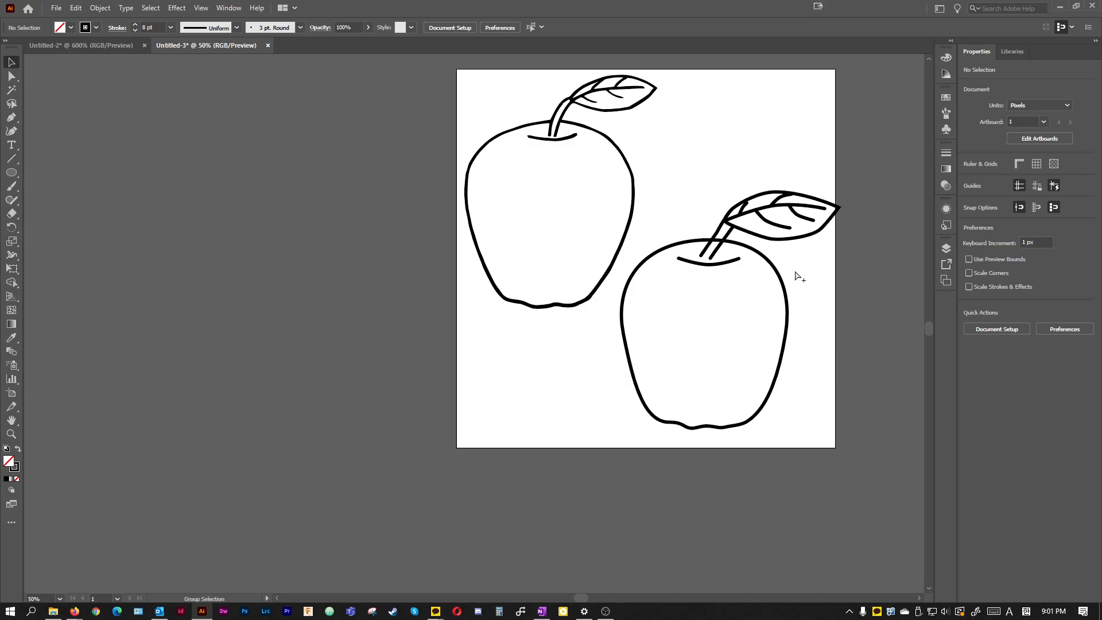
{"action": "scroll", "coordinate": [819, 275], "scroll_direction": "up", "scroll_amount": 1}
{"action": "scroll", "coordinate": [783, 338], "scroll_direction": "up", "scroll_amount": 1}
{"action": "scroll", "coordinate": [785, 352], "scroll_direction": "up", "scroll_amount": 1}
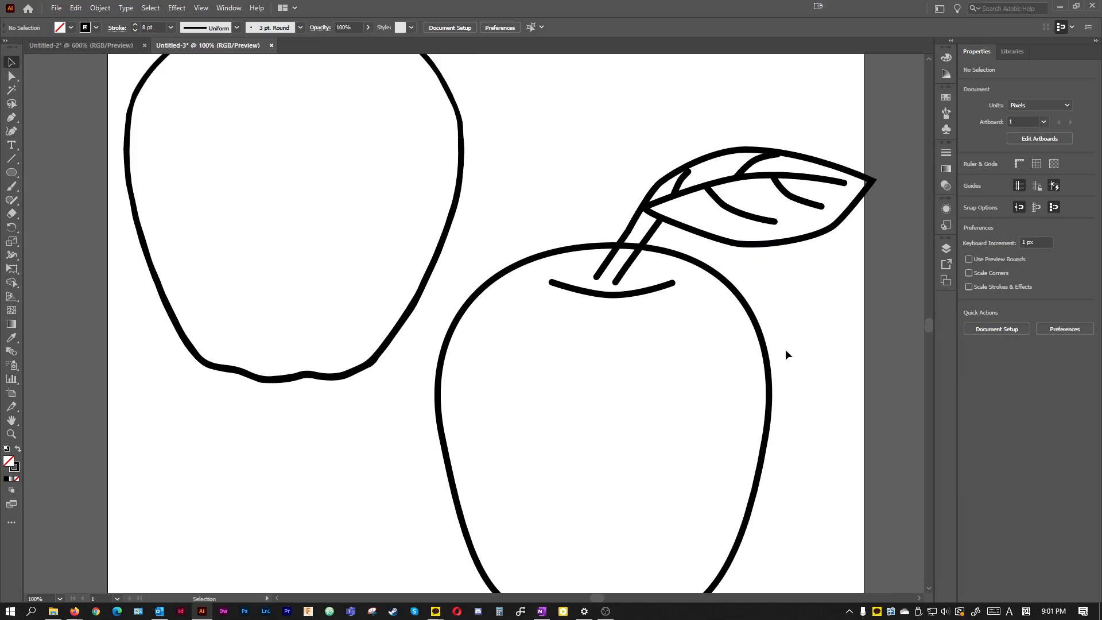
{"action": "scroll", "coordinate": [784, 347], "scroll_direction": "down", "scroll_amount": 1}
{"action": "scroll", "coordinate": [784, 348], "scroll_direction": "down", "scroll_amount": 2}
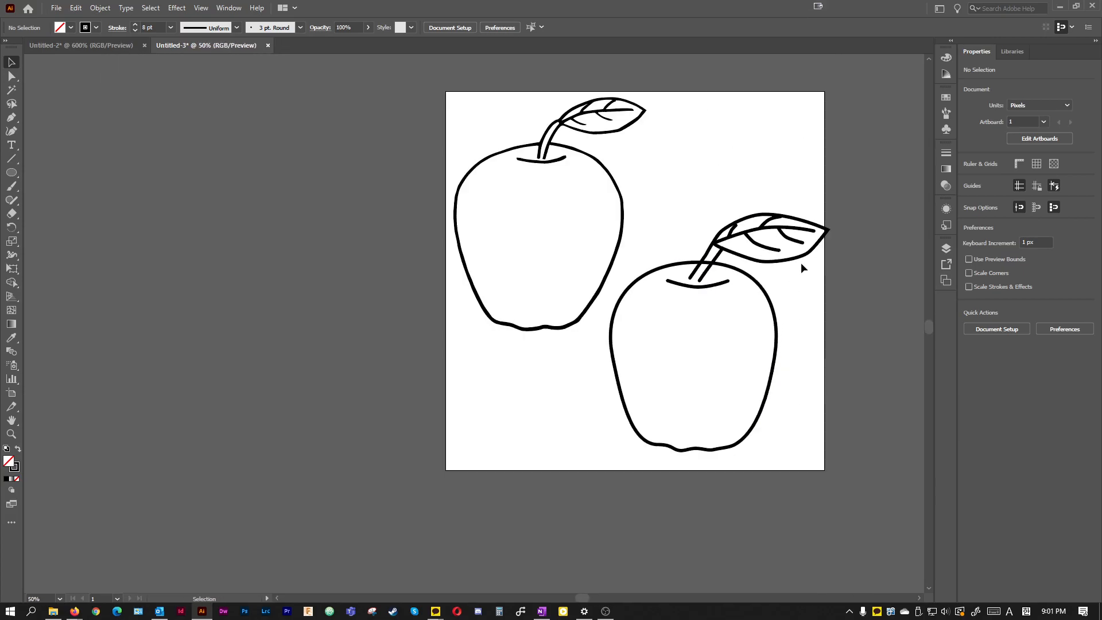
{"action": "scroll", "coordinate": [671, 230], "scroll_direction": "up", "scroll_amount": 1}
Examine the anchor points along the original apple's outline and compare them with those on the redrawn outline.
{"action": "key", "text": "a"}
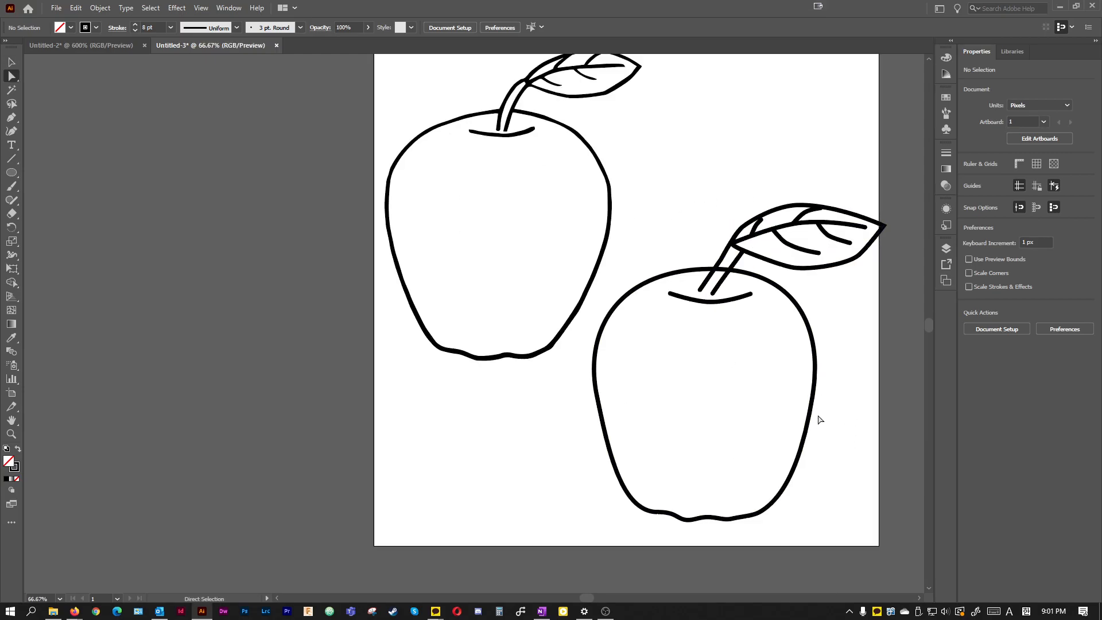
{"action": "left_click", "coordinate": [815, 414]}
{"action": "scroll", "coordinate": [620, 201], "scroll_direction": "up", "scroll_amount": 1}
{"action": "scroll", "coordinate": [602, 269], "scroll_direction": "up", "scroll_amount": 3}
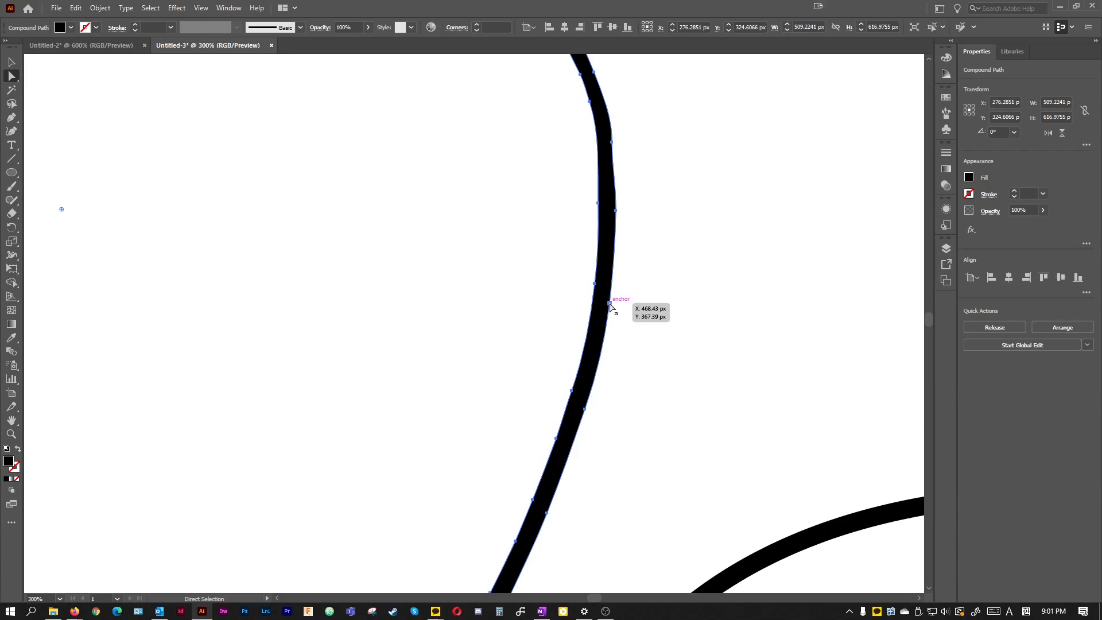
{"action": "scroll", "coordinate": [622, 322], "scroll_direction": "down", "scroll_amount": 5}
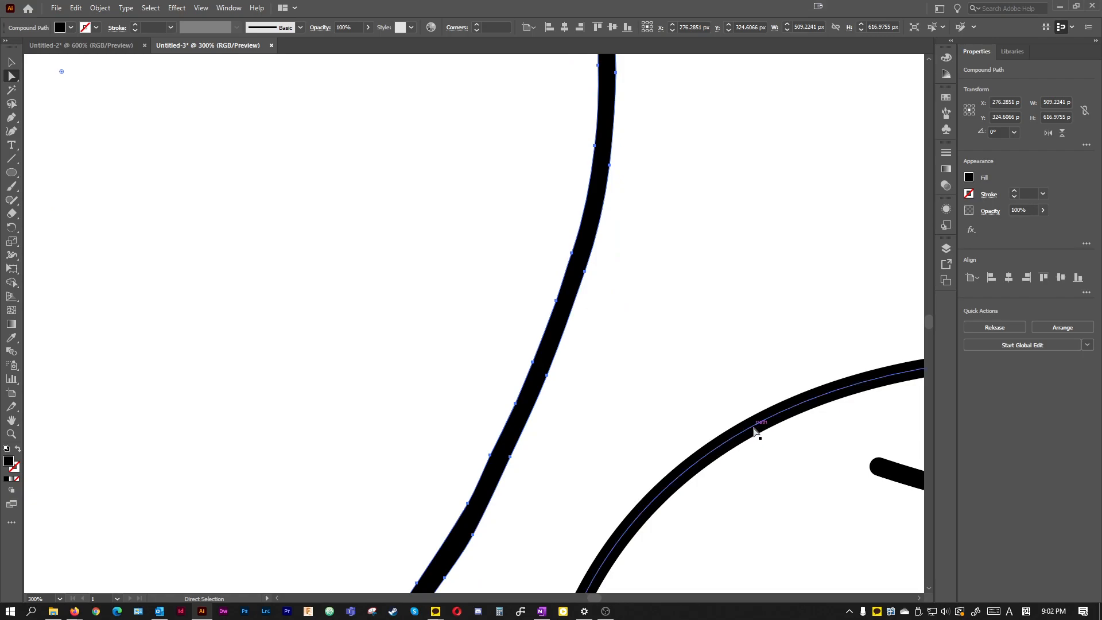
{"action": "left_click", "coordinate": [755, 430]}
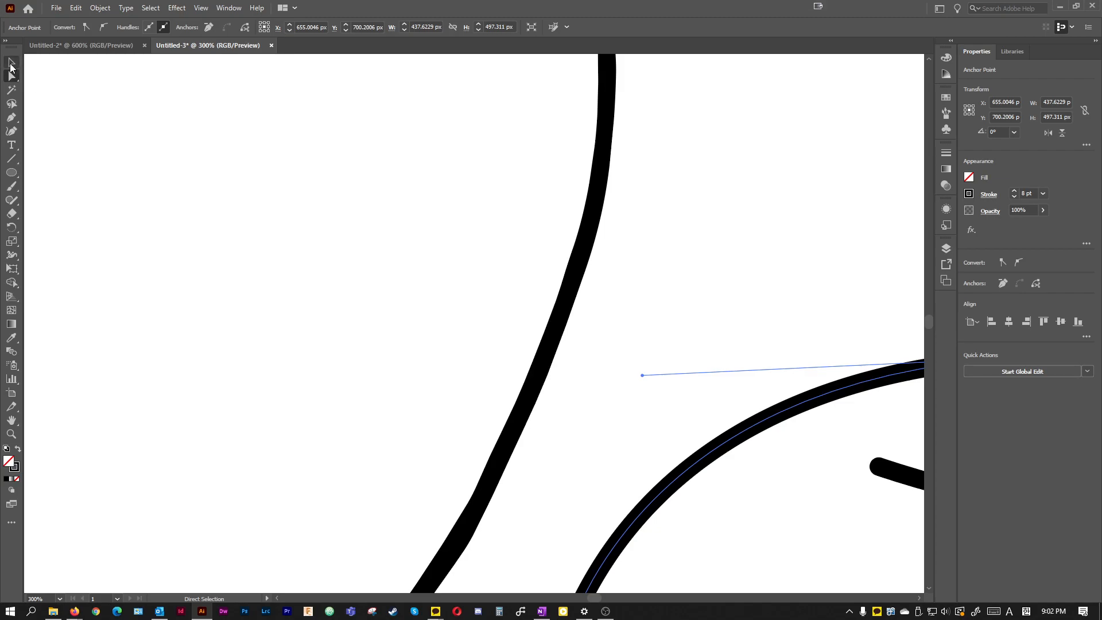
{"action": "scroll", "coordinate": [537, 402], "scroll_direction": "down", "scroll_amount": 5}
{"action": "scroll", "coordinate": [542, 395], "scroll_direction": "up", "scroll_amount": 2}
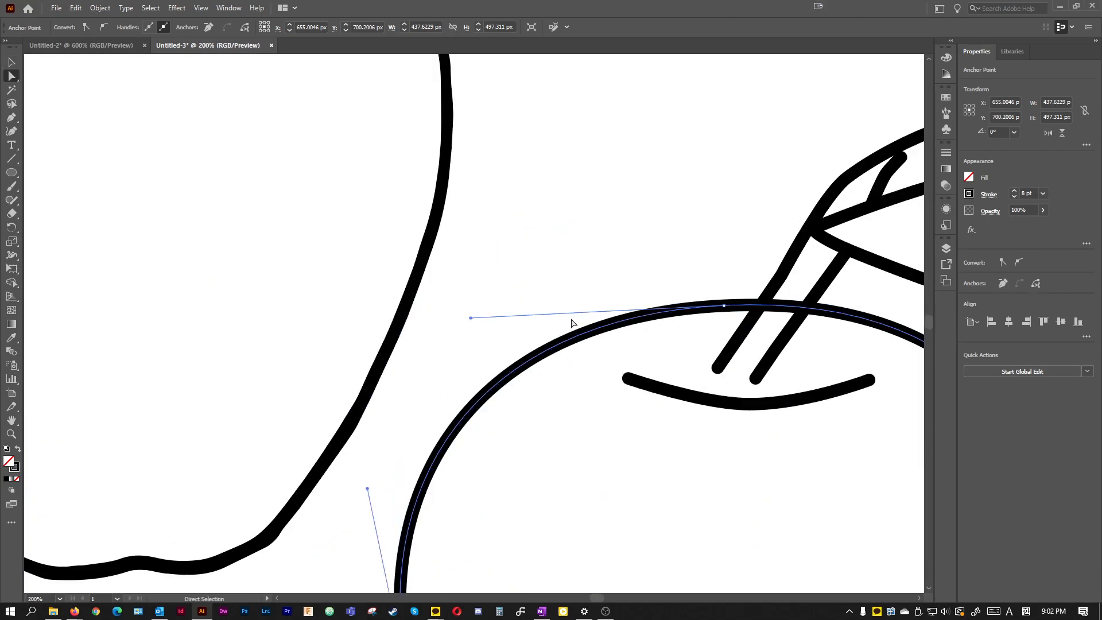
{"action": "scroll", "coordinate": [637, 377], "scroll_direction": "down", "scroll_amount": 1}
{"action": "scroll", "coordinate": [637, 377], "scroll_direction": "down", "scroll_amount": 1}
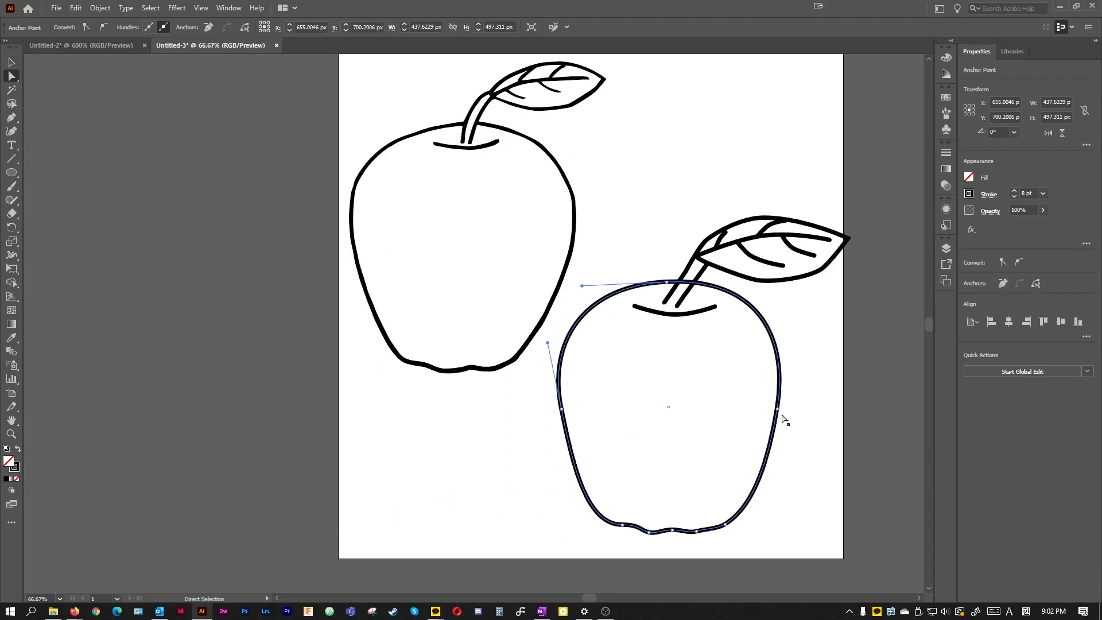
{"action": "left_click", "coordinate": [705, 188]}
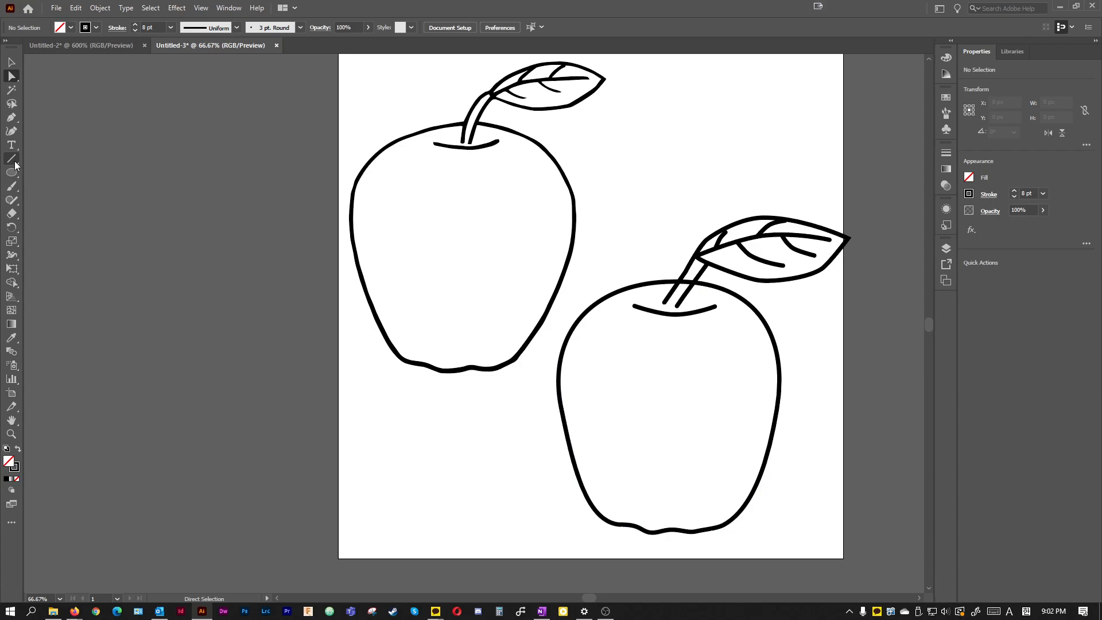
{"action": "left_click", "coordinate": [12, 62]}
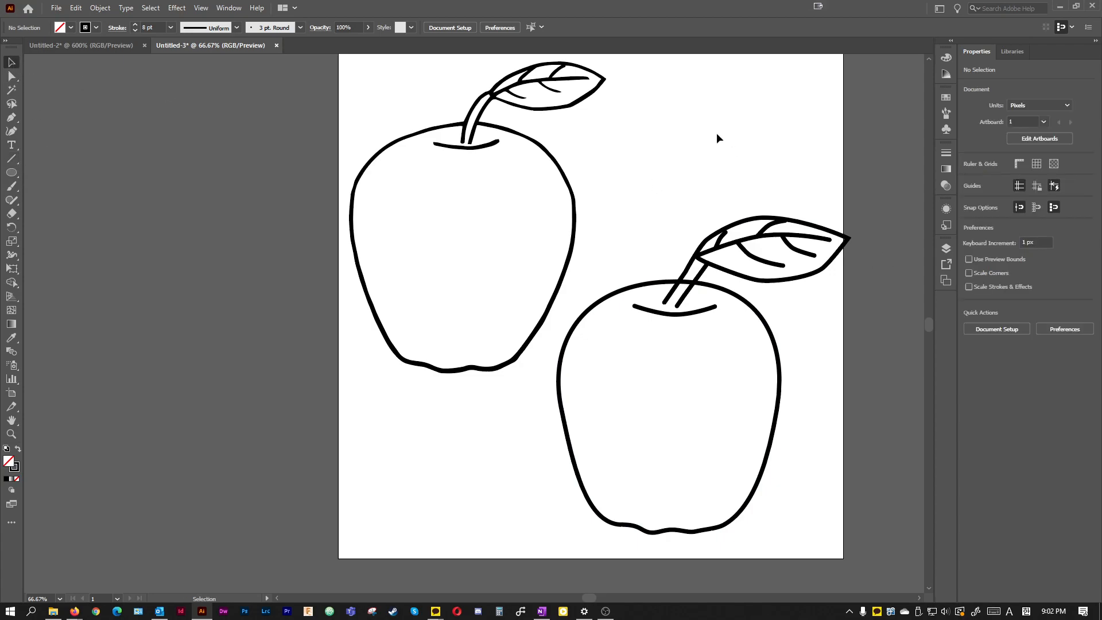